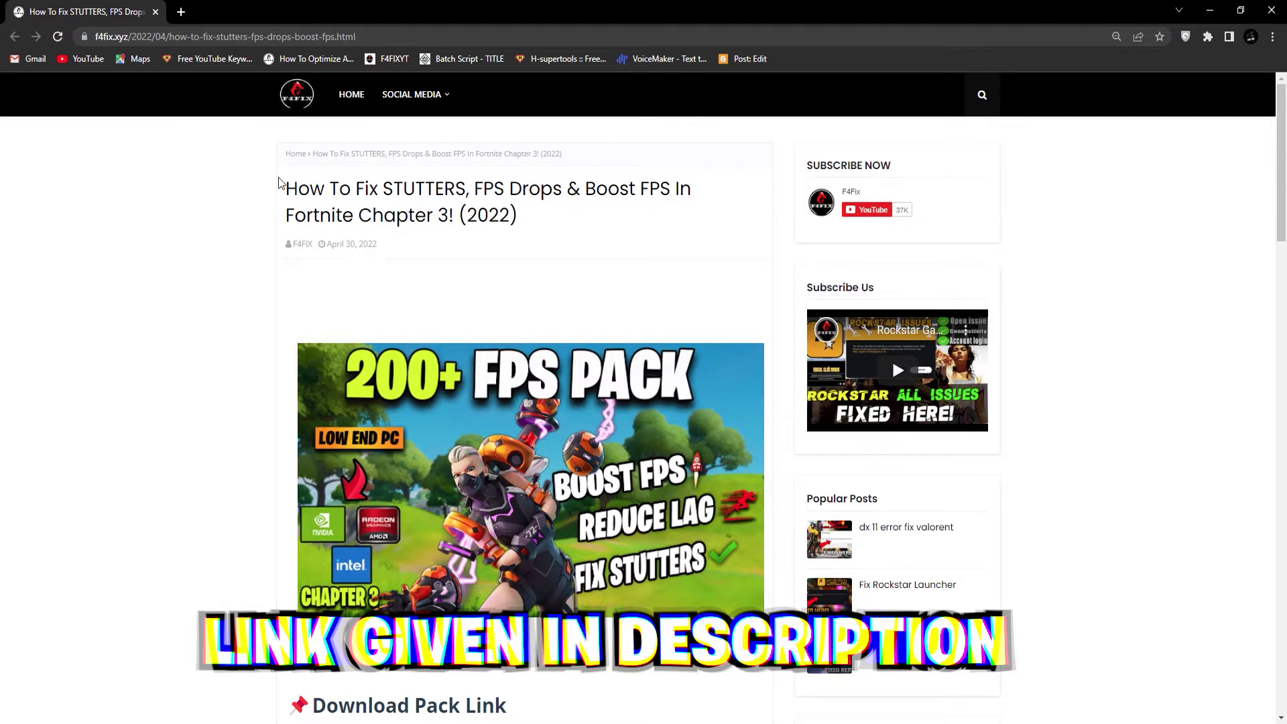
Open the F4Fix channel through the article's subscribe-to-unlock link for the FPS pack download
left_click_drag(284, 185, 478, 216)
left_click(593, 223)
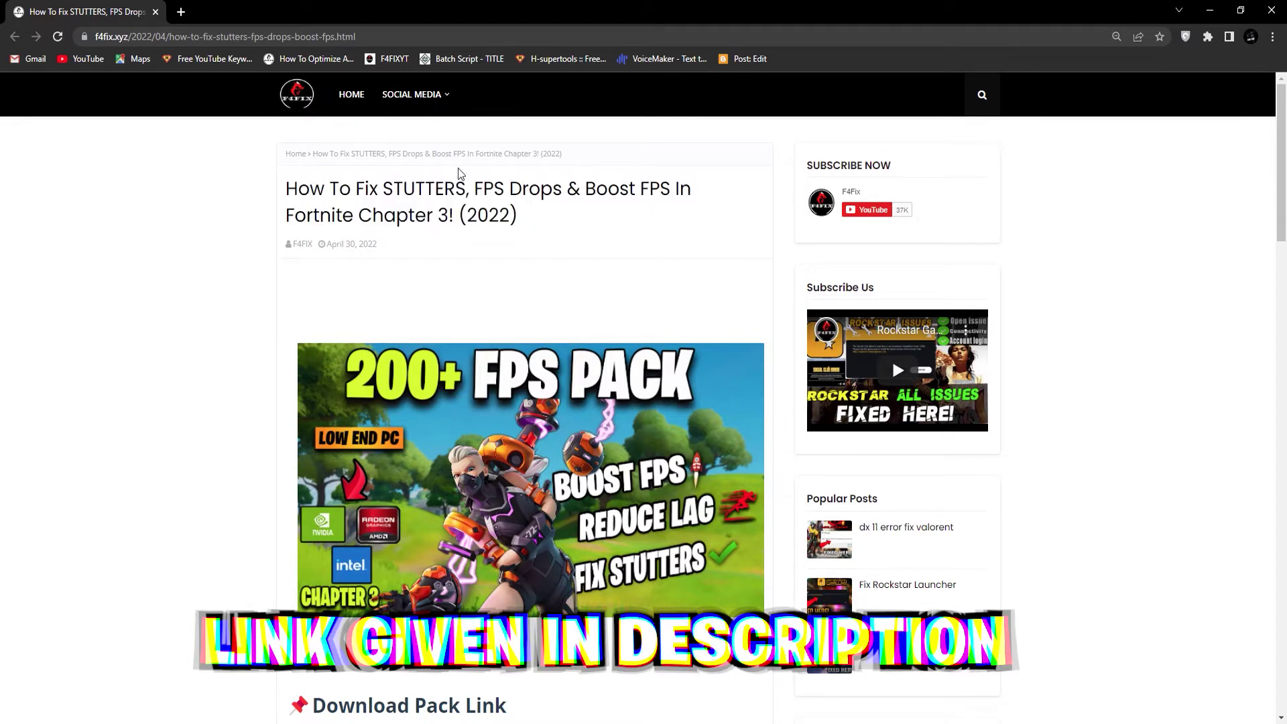
scroll(458, 208, "down", 5)
scroll(458, 208, "down", 3)
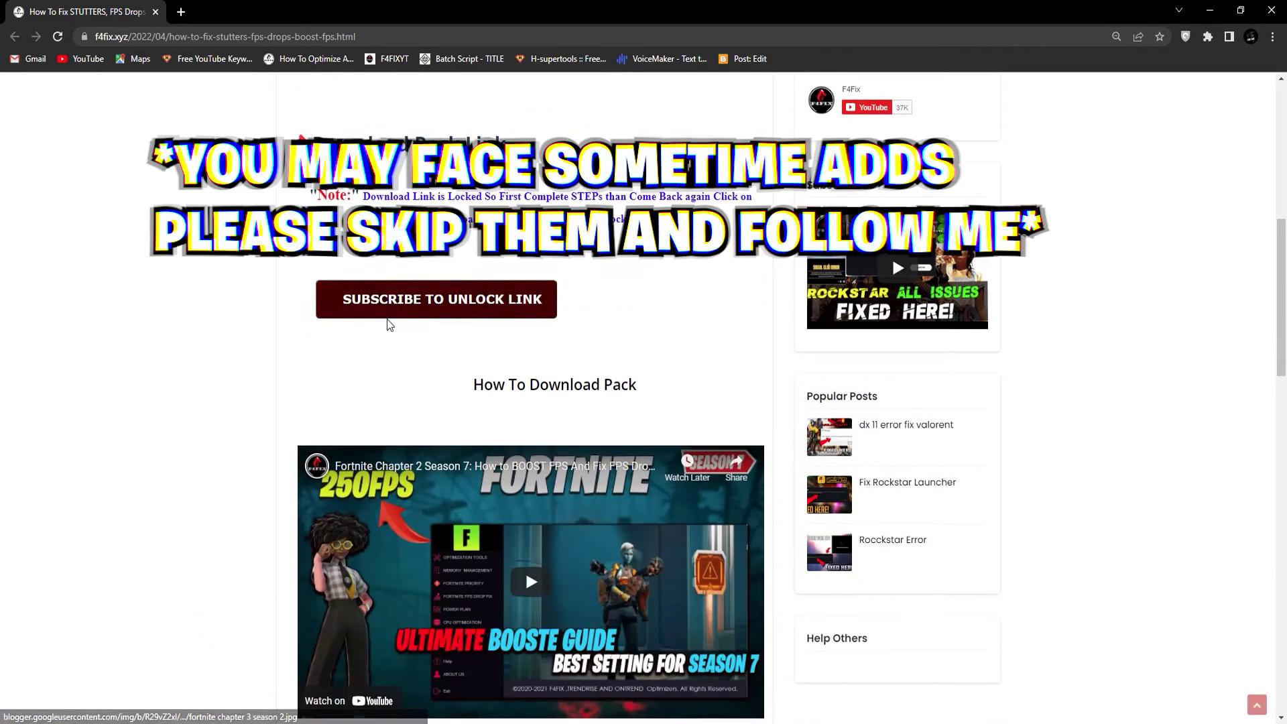
left_click(399, 300)
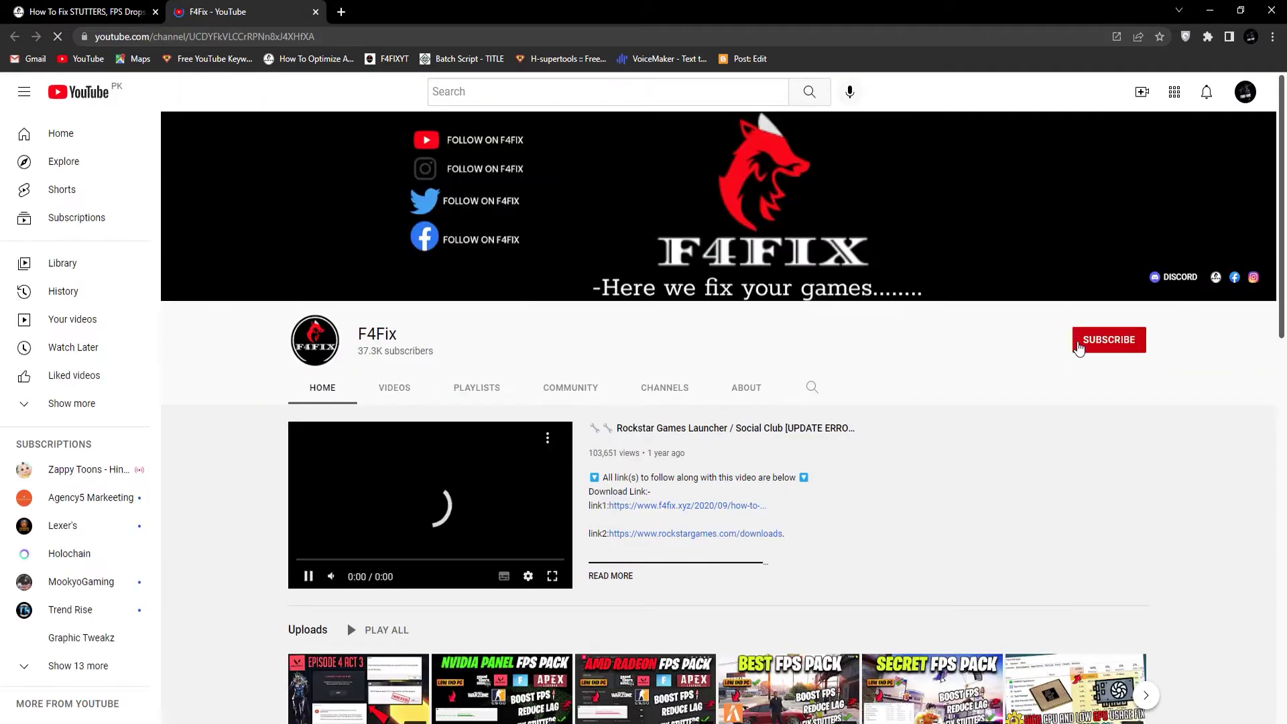
Subscribe to the F4Fix channel, turn on its notifications, and return to the article
left_click(1078, 342)
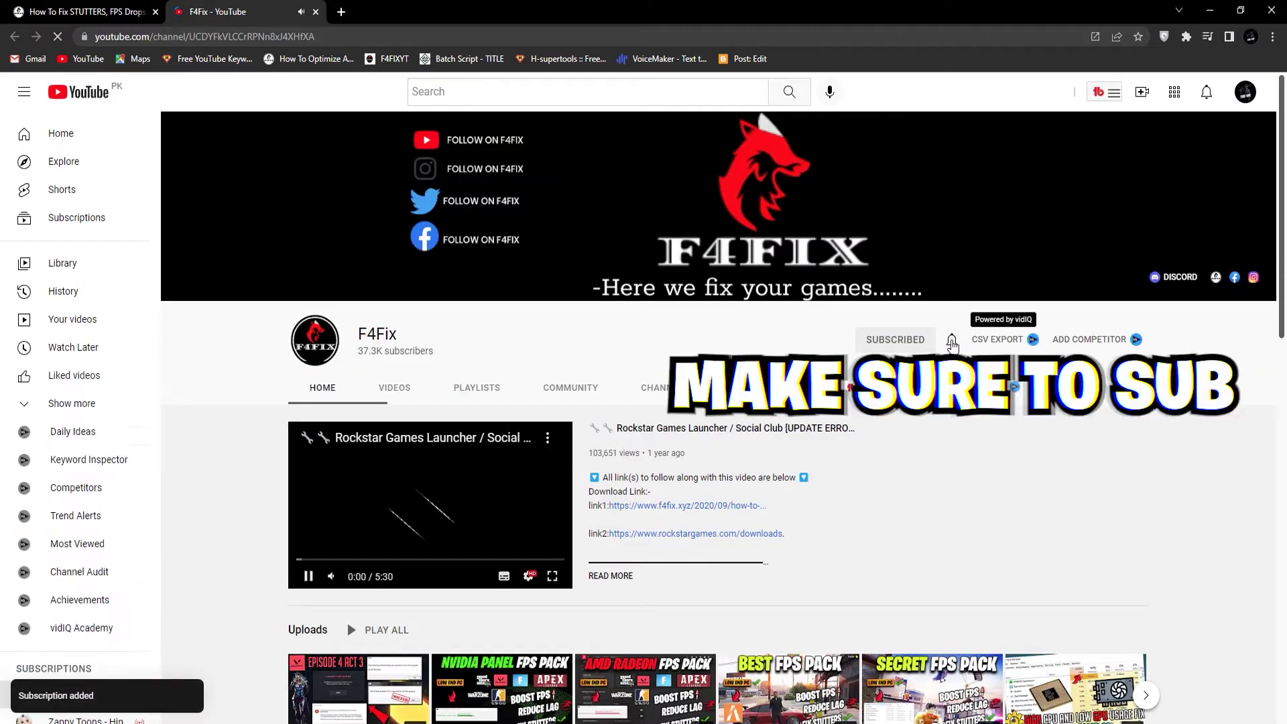
left_click(952, 340)
left_click(965, 392)
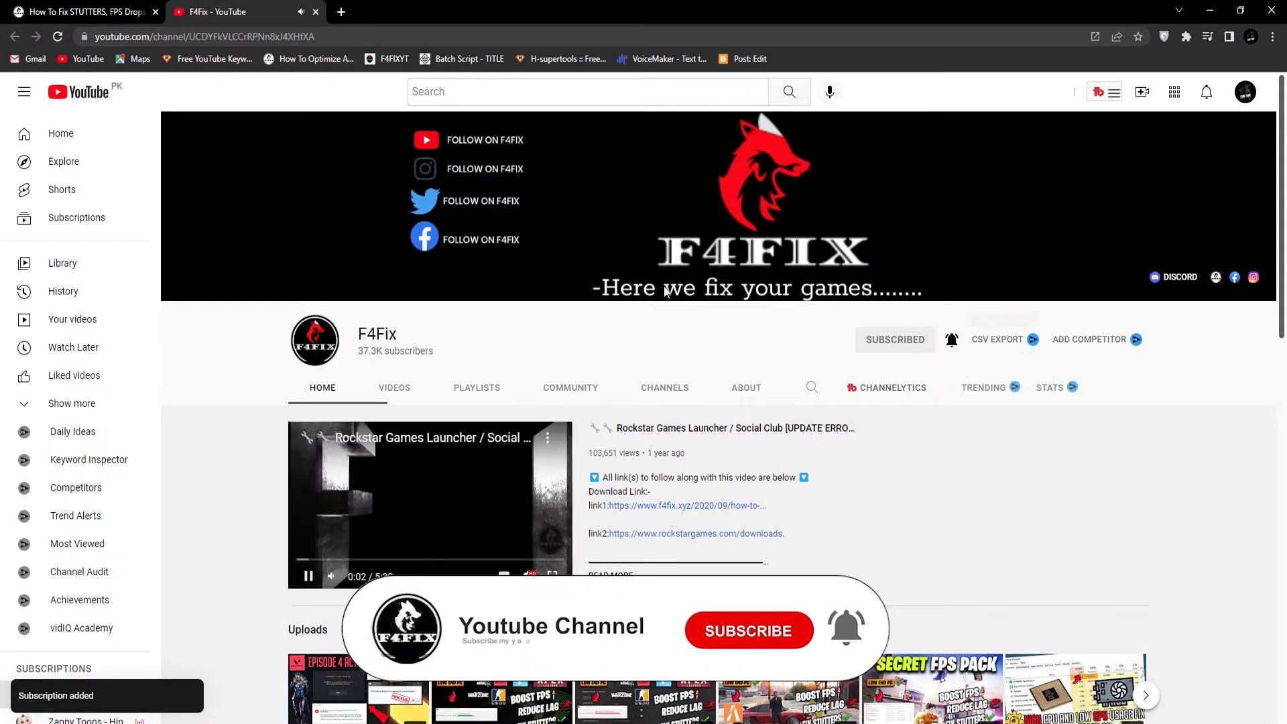
left_click(315, 12)
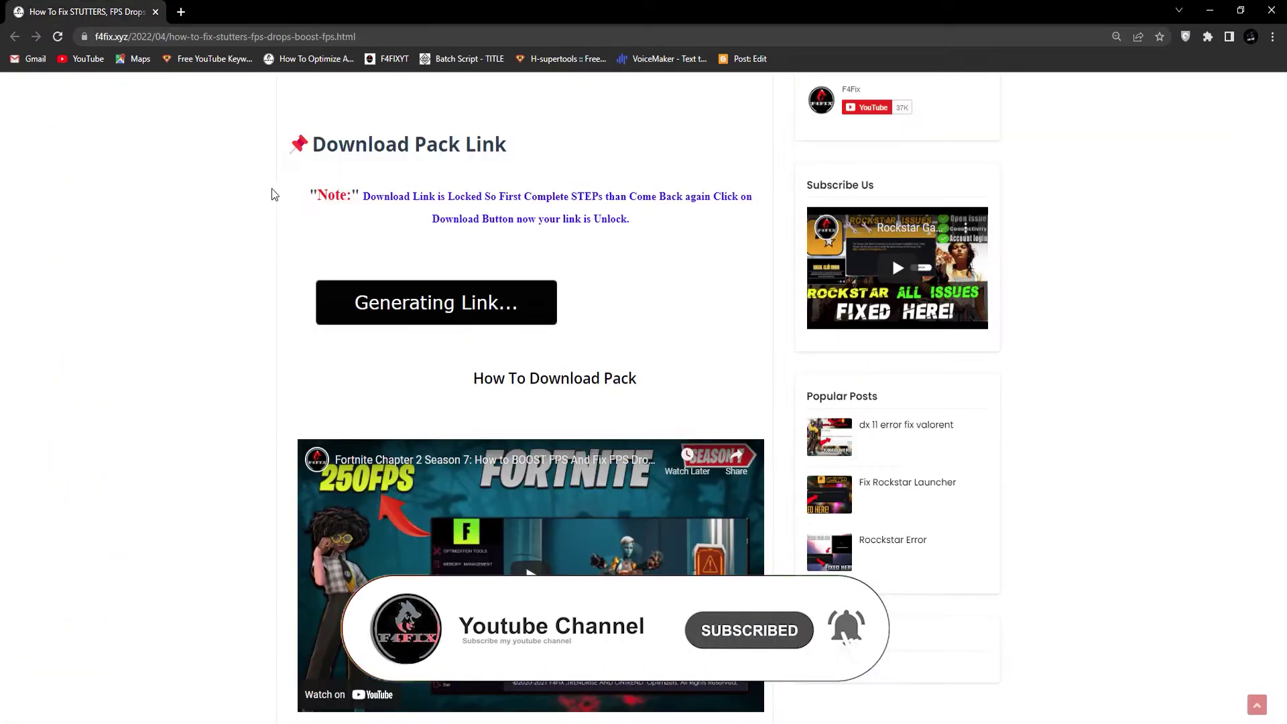
Open the unlocked pack download link, closing the Gearbest advertising page and following the link again
scroll(328, 212, "down", 3)
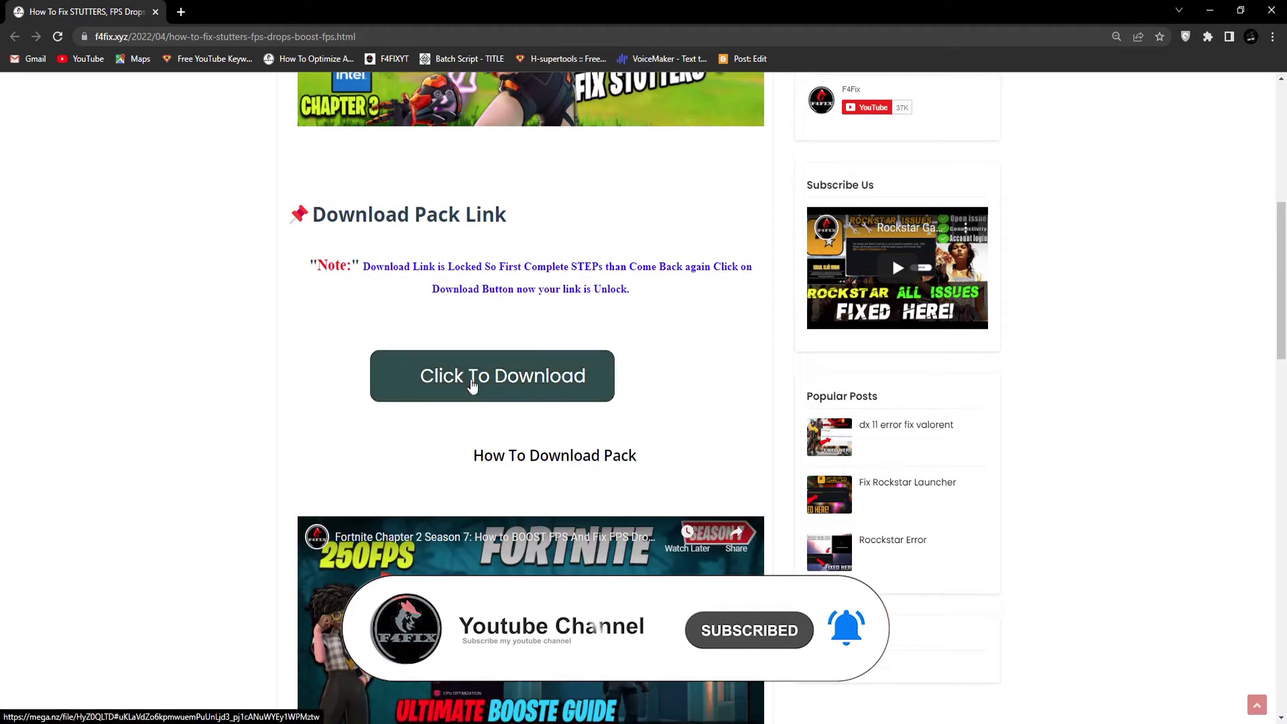
left_click(471, 381)
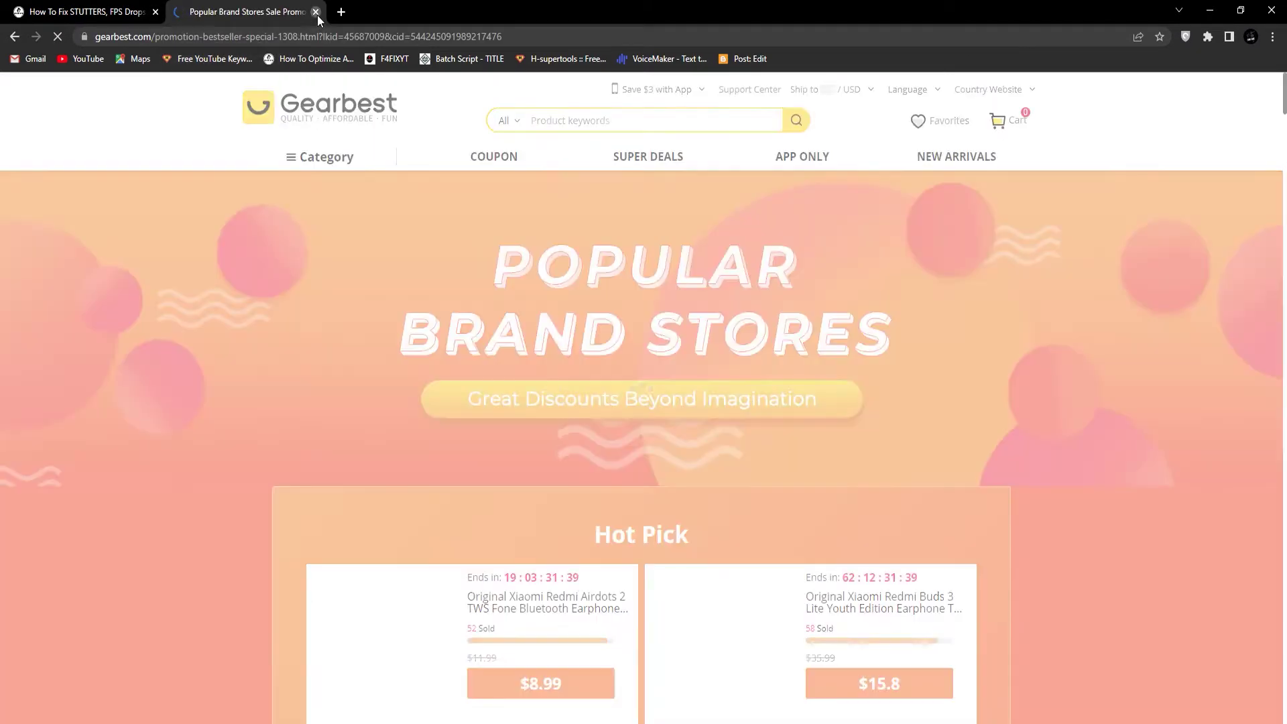
left_click(315, 12)
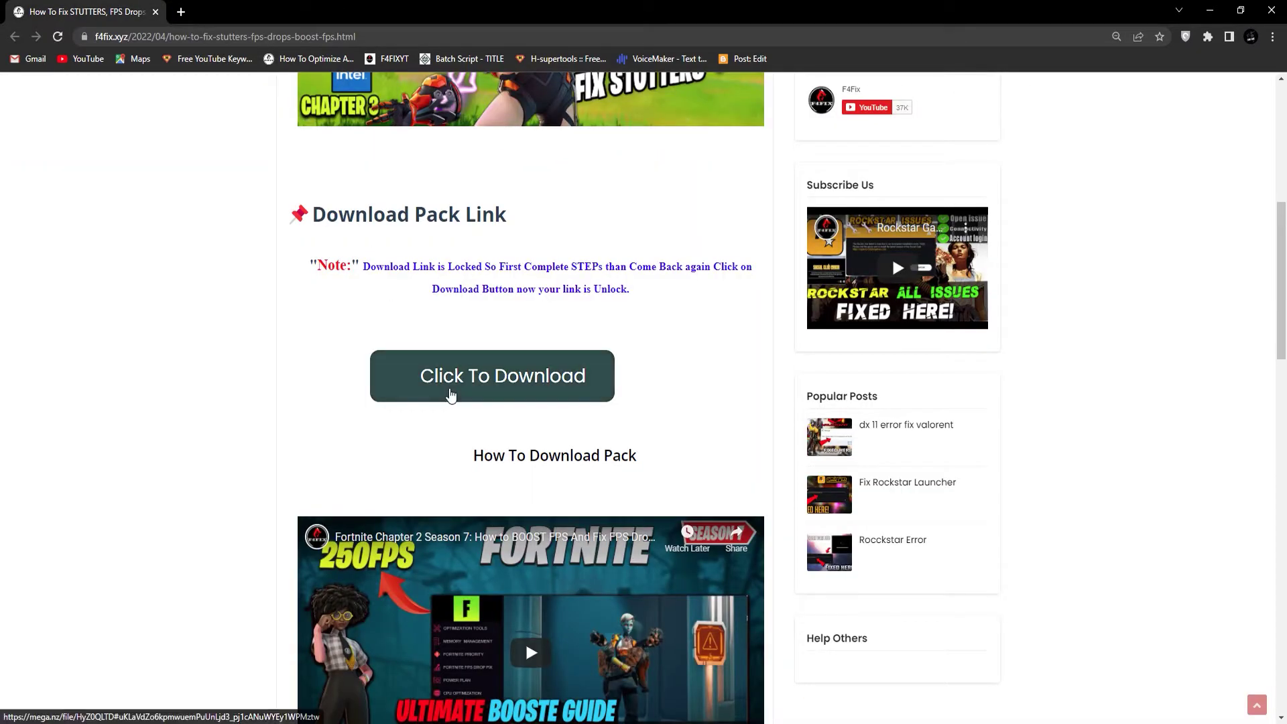
left_click(449, 389)
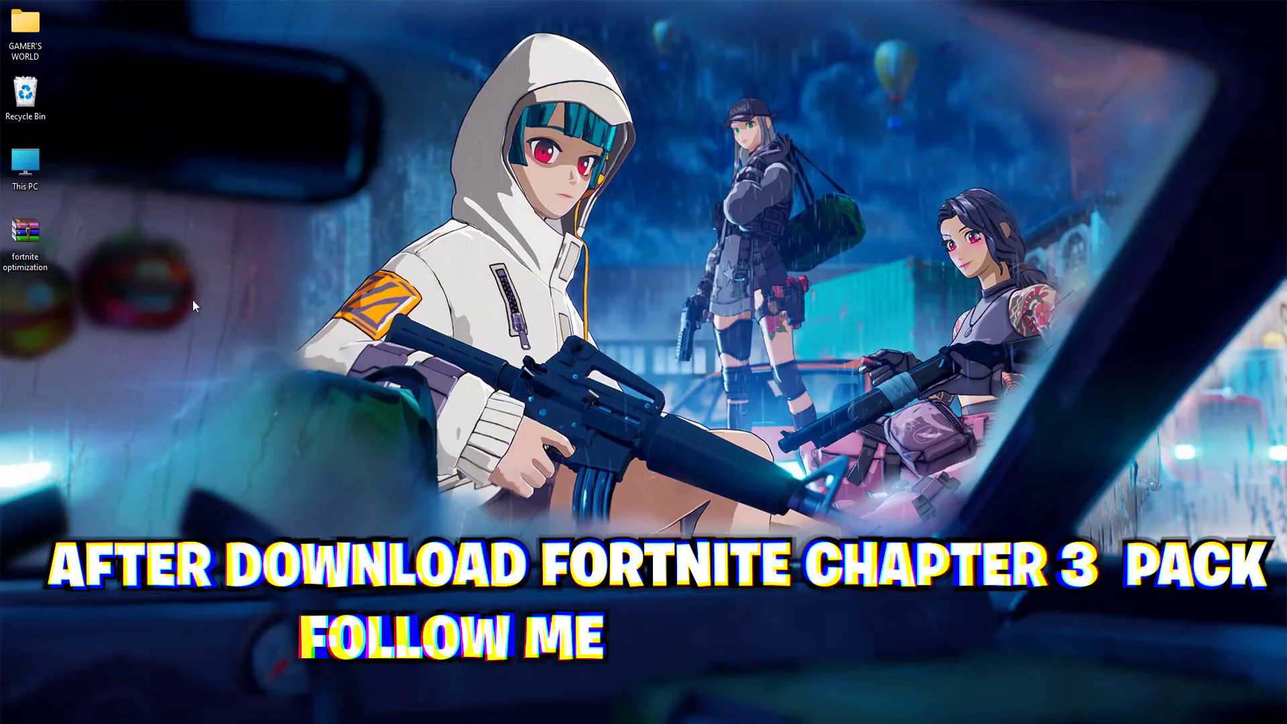
Refresh the desktop and move the fortnite optimization archive to the middle of it
right_click(223, 207)
left_click(271, 273)
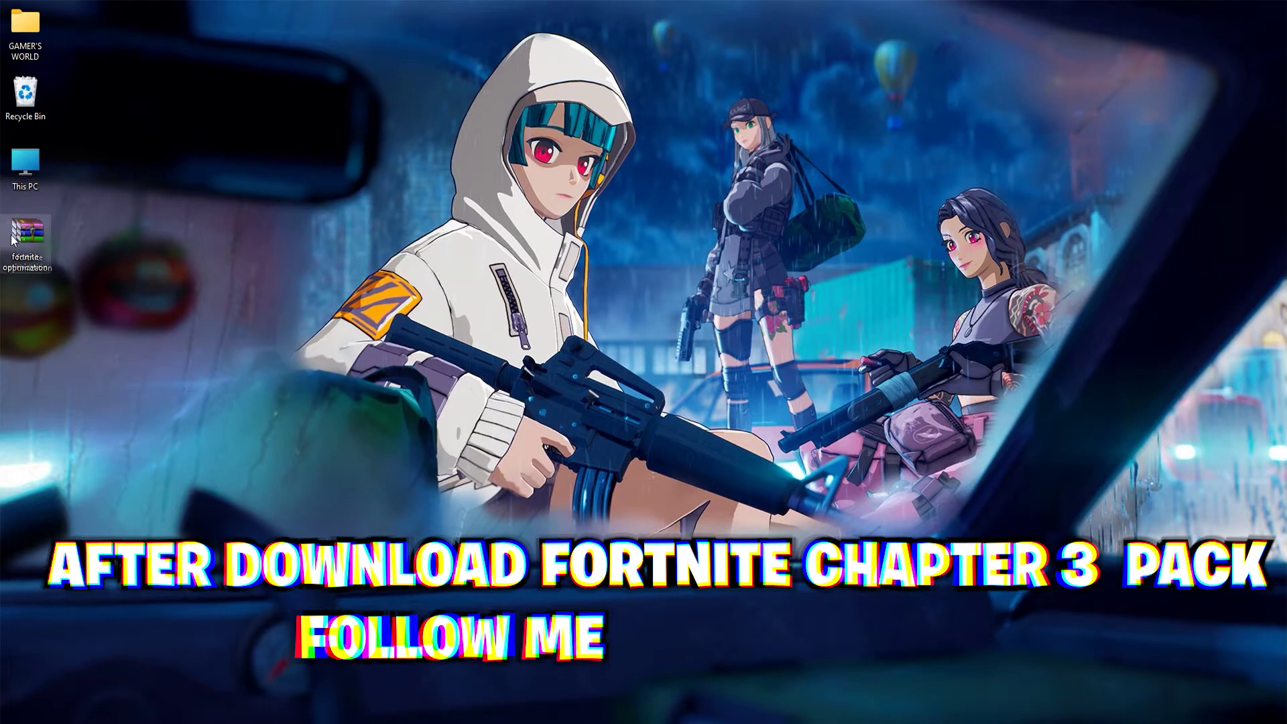
left_click_drag(12, 240, 610, 234)
left_click_drag(472, 205, 729, 279)
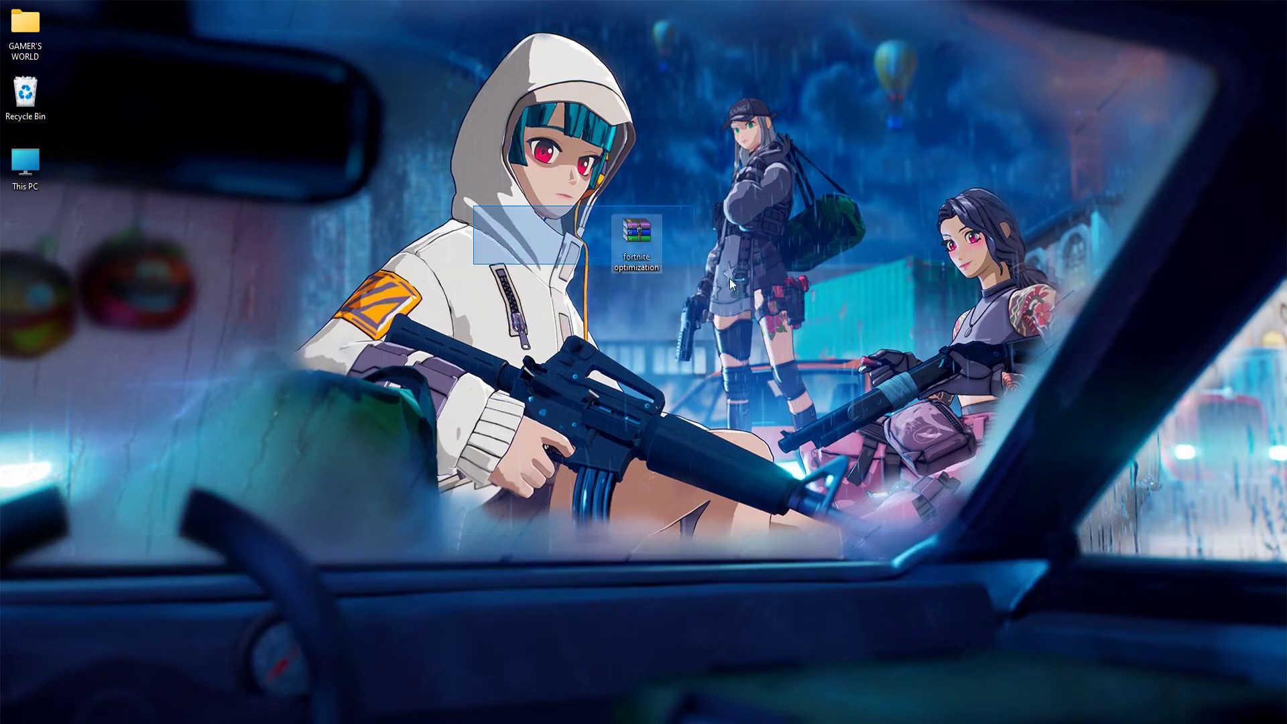
Extract the fortnite optimization folder from the archive onto the desktop and close the archive
double_click(651, 250)
left_click_drag(399, 337, 109, 336)
left_click(1170, 206)
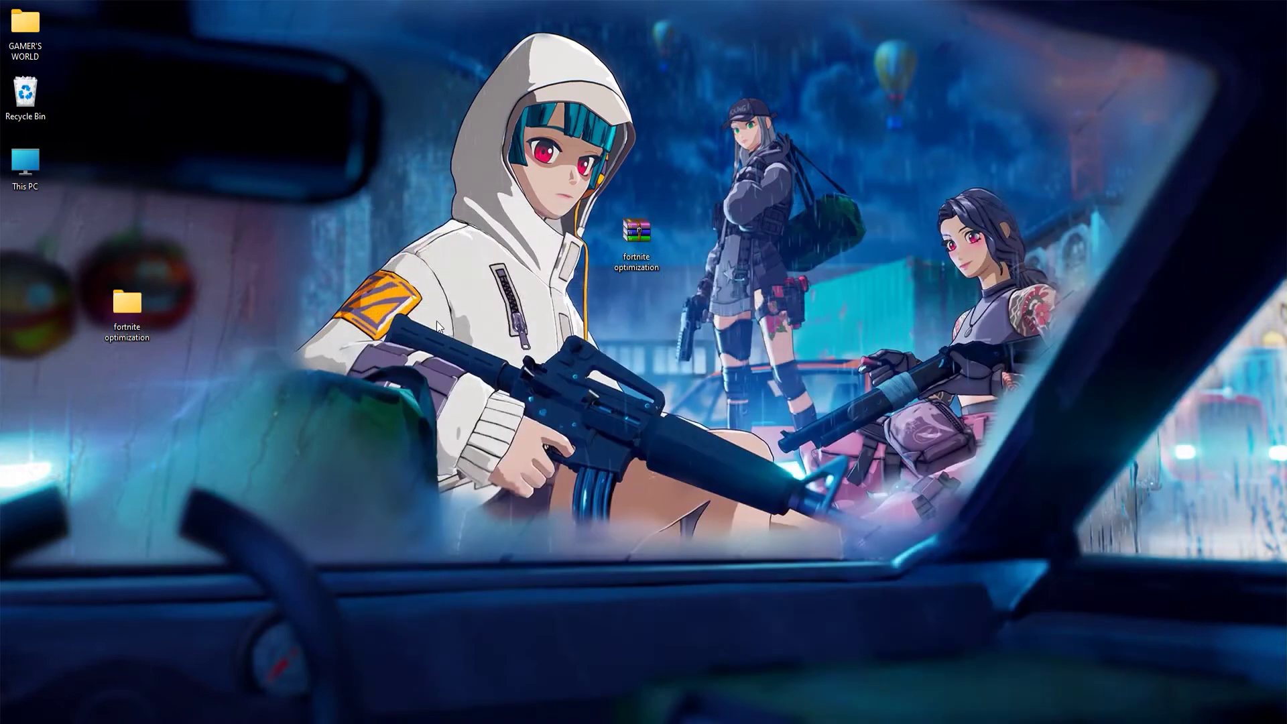
Open the extracted fortnite optimization folder in a maximized window and show its files as extra large icons
double_click(116, 318)
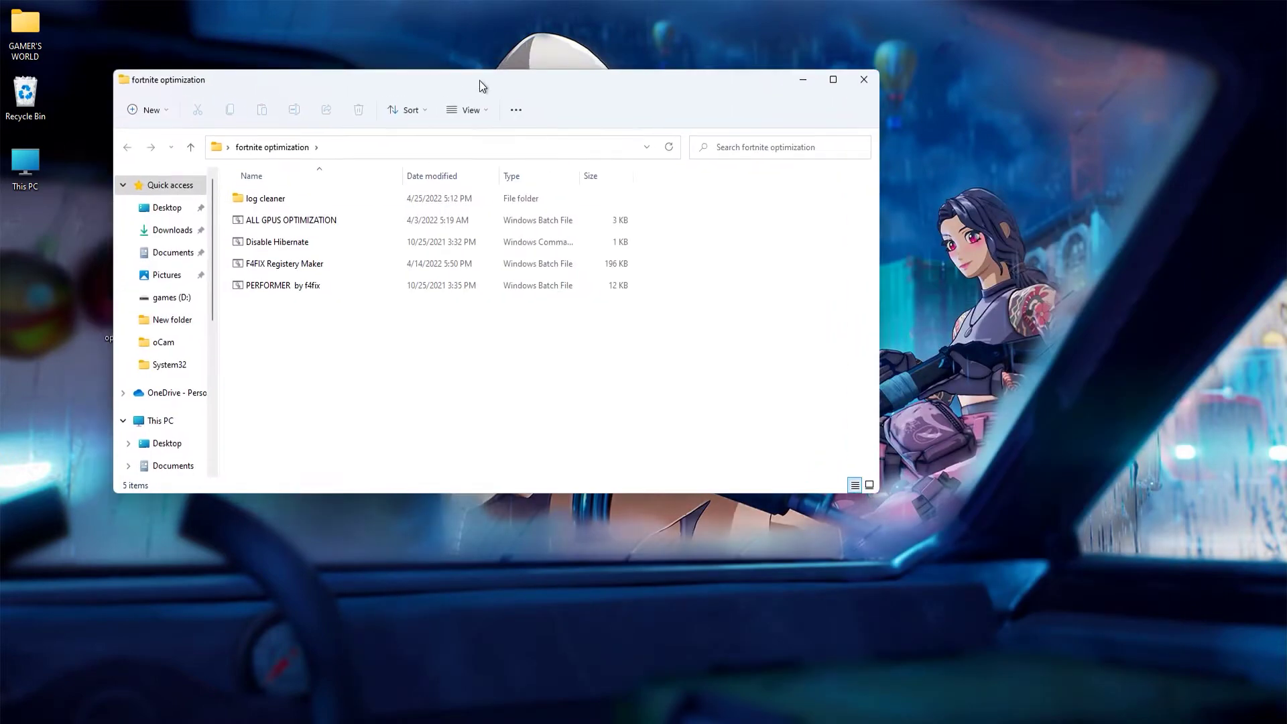
left_click_drag(480, 81, 811, 160)
left_click(1172, 158)
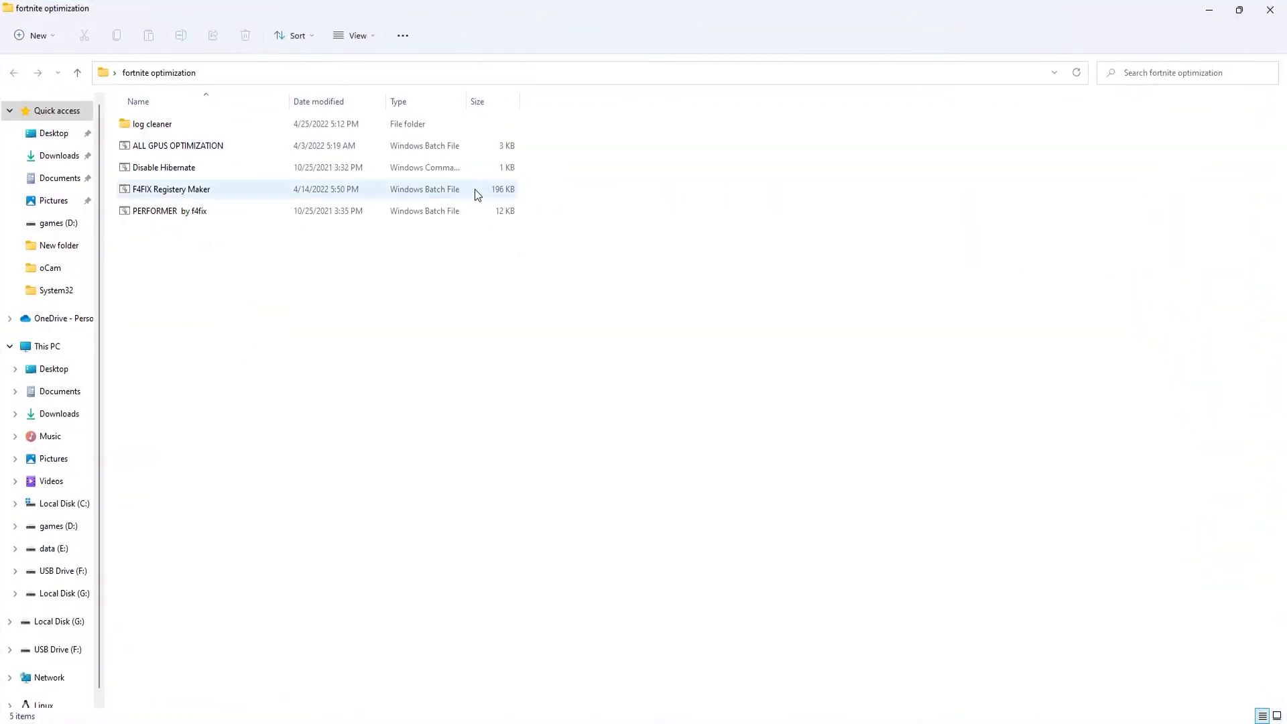
left_click(362, 35)
left_click(358, 67)
left_click_drag(1105, 345, 178, 195)
left_click(566, 392)
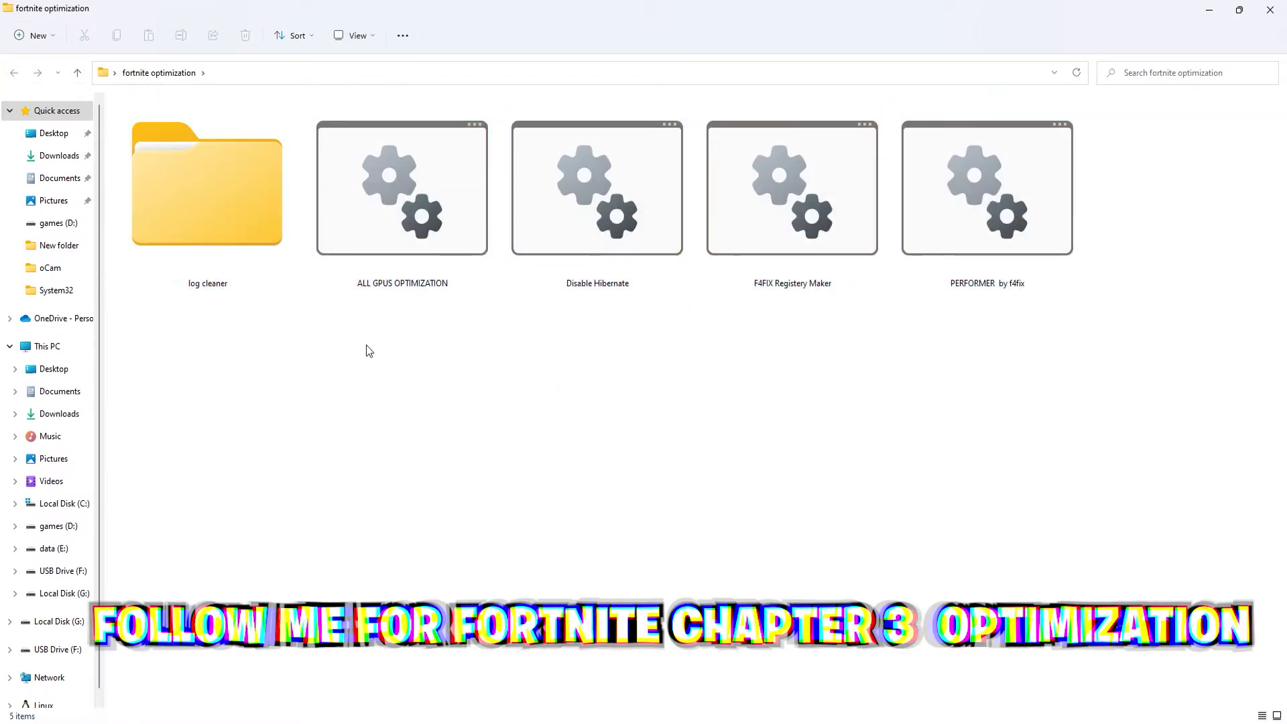
Run ALL GPUS OPTIMIZATION as administrator, choose option 1 to go for optimization and option 1 to optimize the GPU, and close it when done
left_click(419, 280)
right_click(397, 281)
left_click(468, 352)
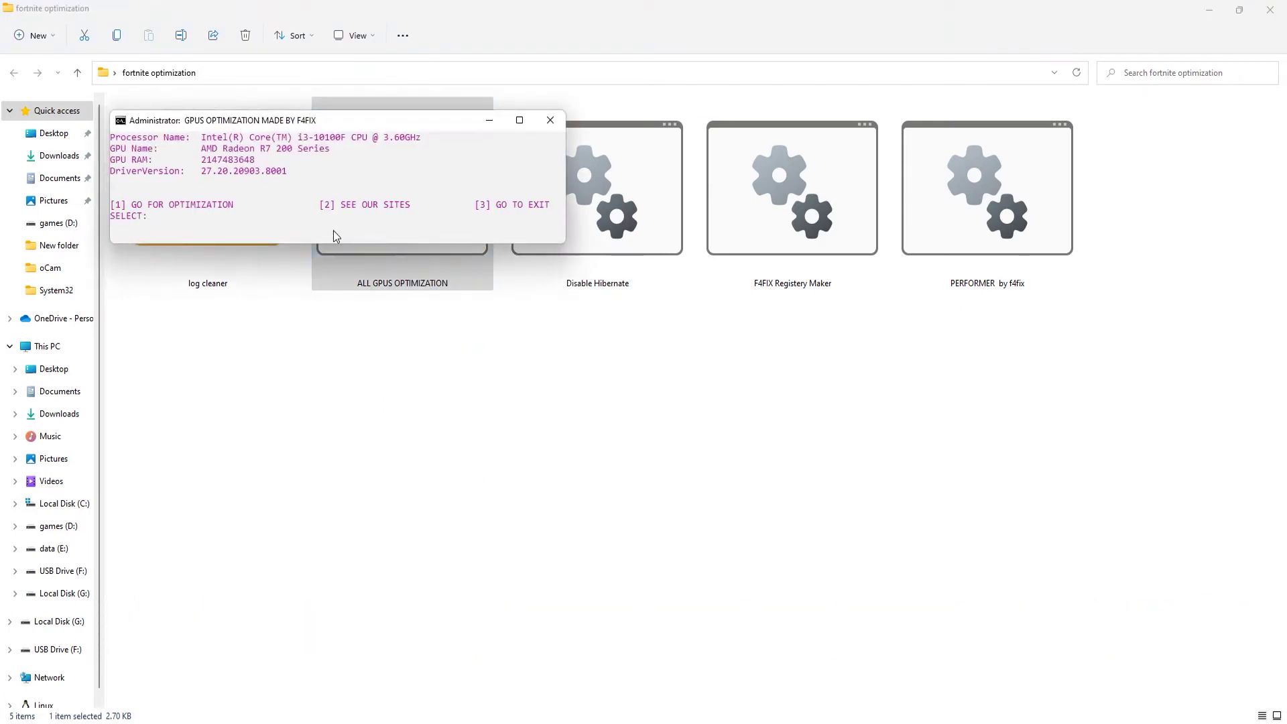
type("1")
key("Return")
type("1")
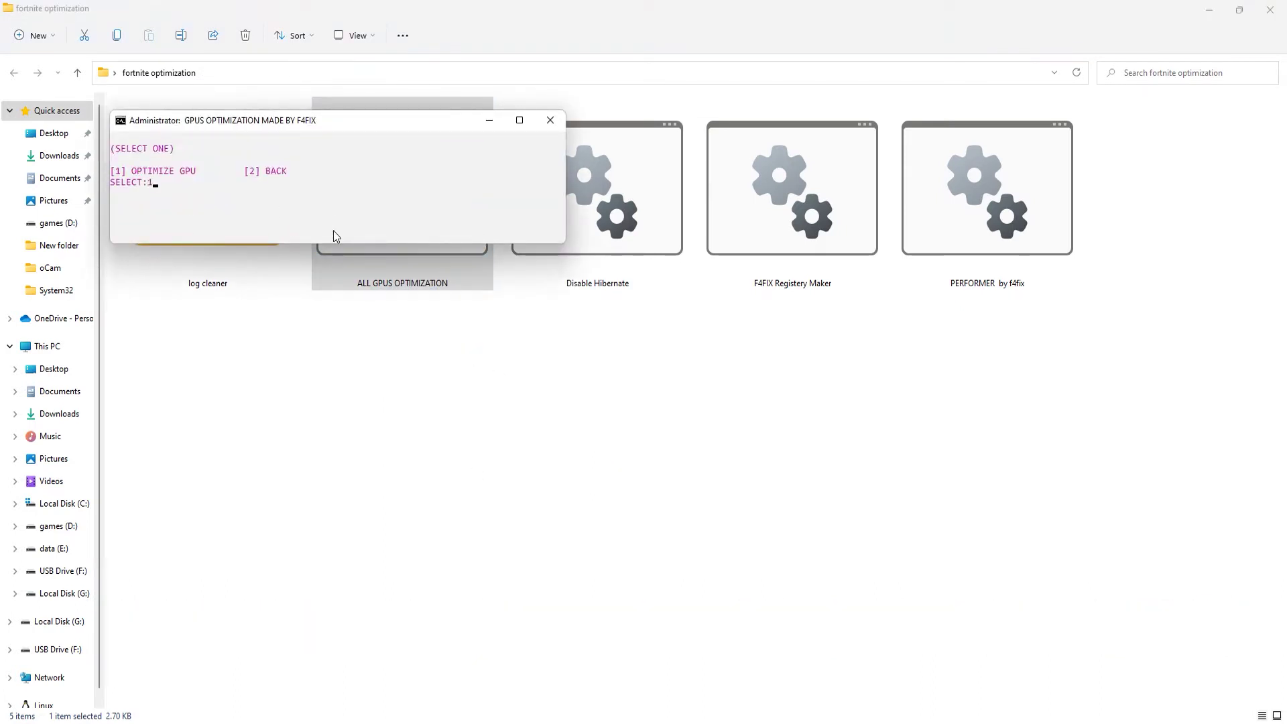
key("Return")
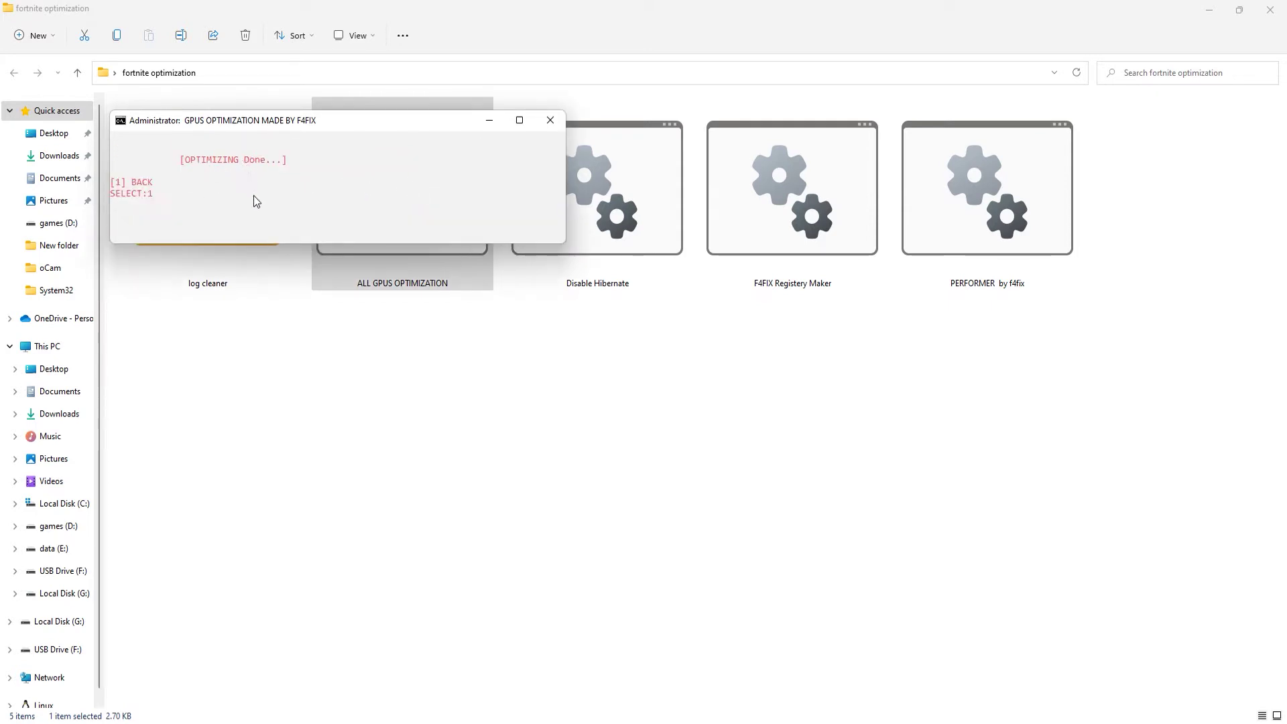
key("Return")
left_click(545, 127)
left_click(554, 387)
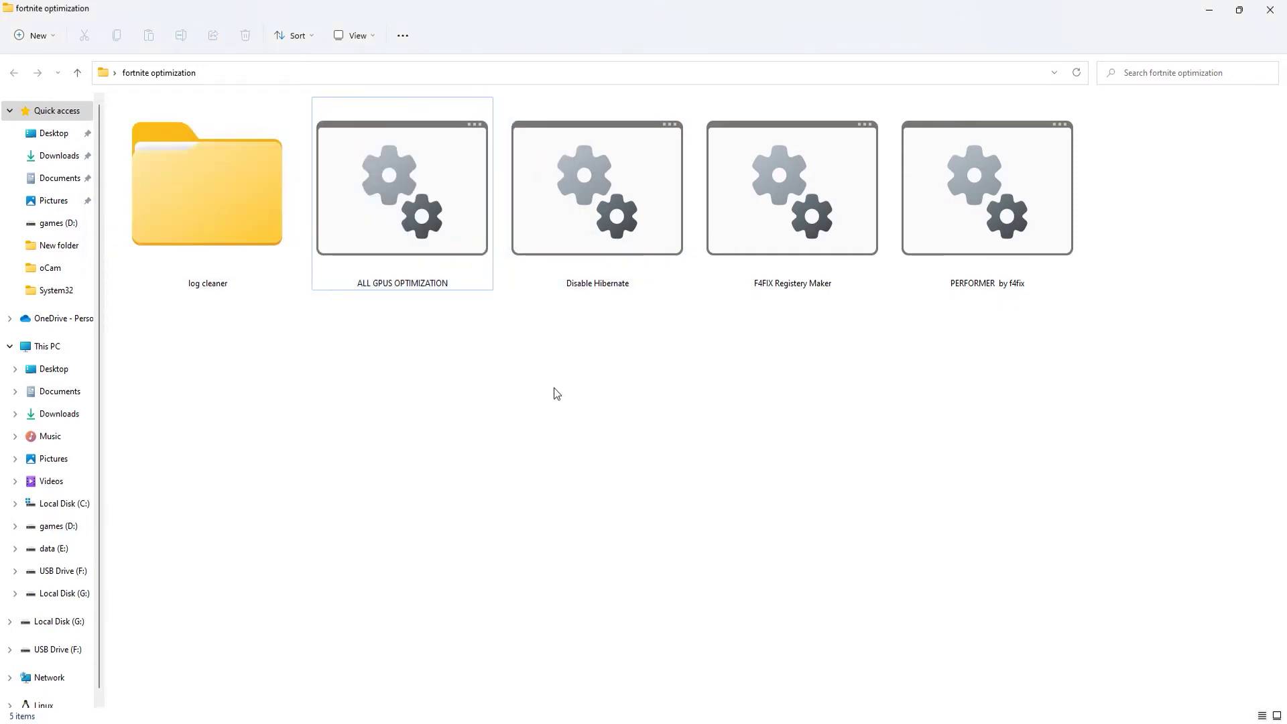
Run the Disable Hibernate script as administrator
right_click(617, 249)
left_click(654, 313)
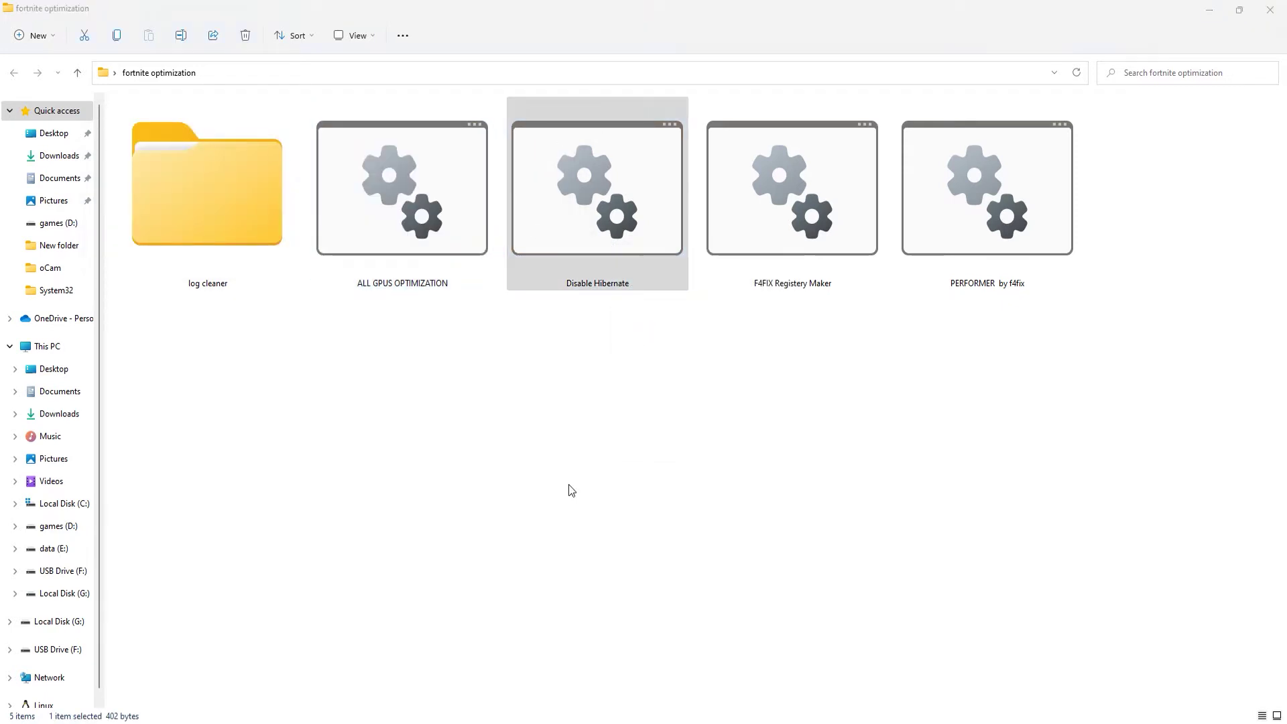
key("Return")
left_click(610, 409)
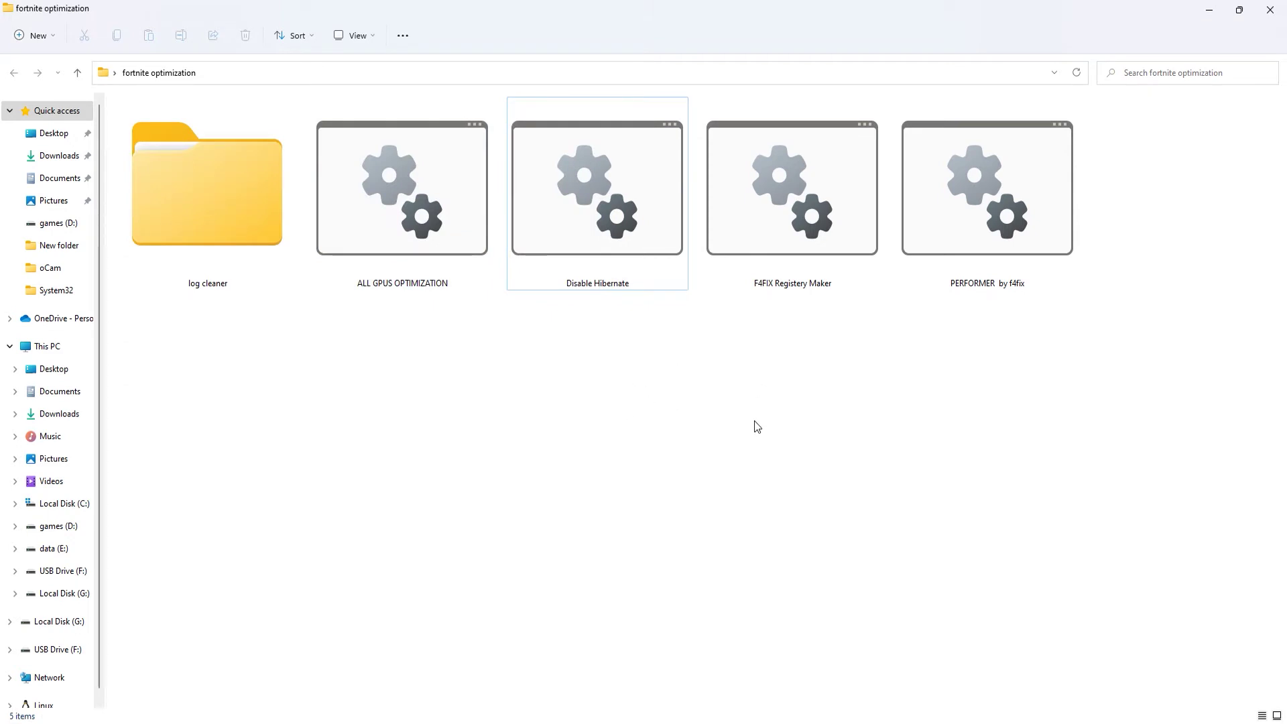
right_click(933, 272)
left_click(1104, 296)
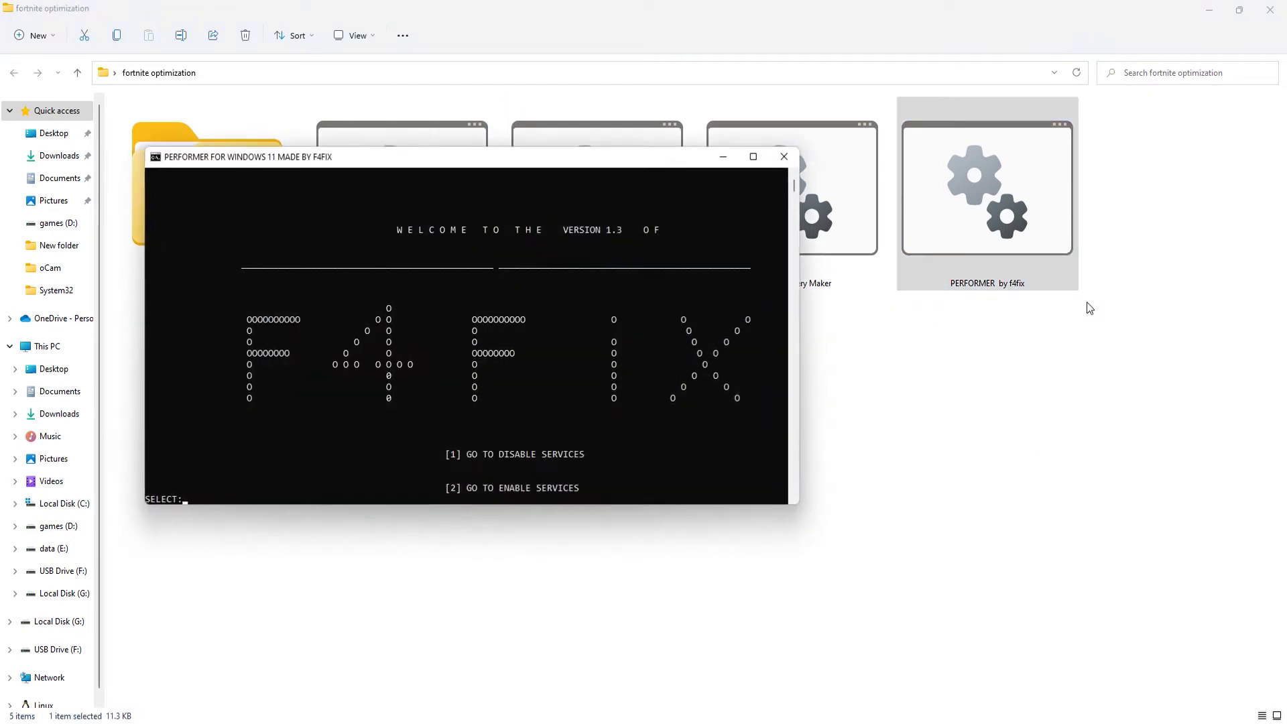
left_click(781, 158)
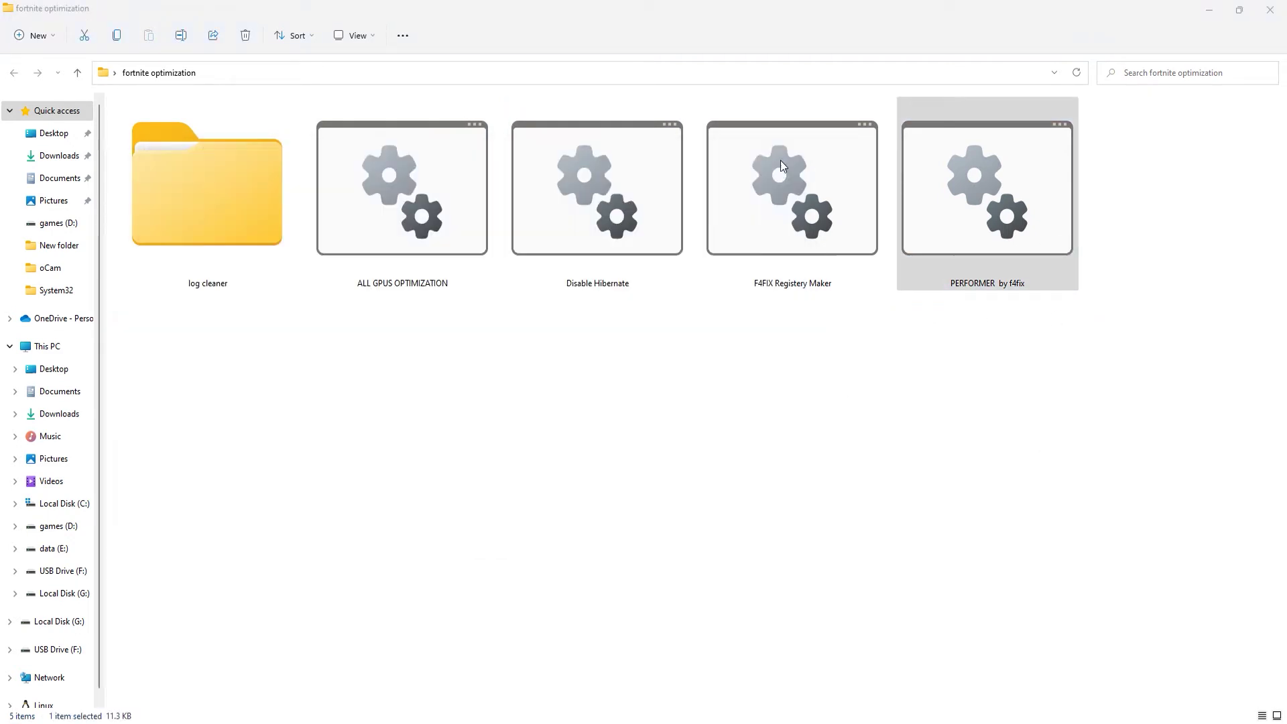
Run PERFORMER by f4fix as administrator, go to disable services with option 1, and disable the Xbox services with option 1
right_click(995, 201)
left_click(1069, 268)
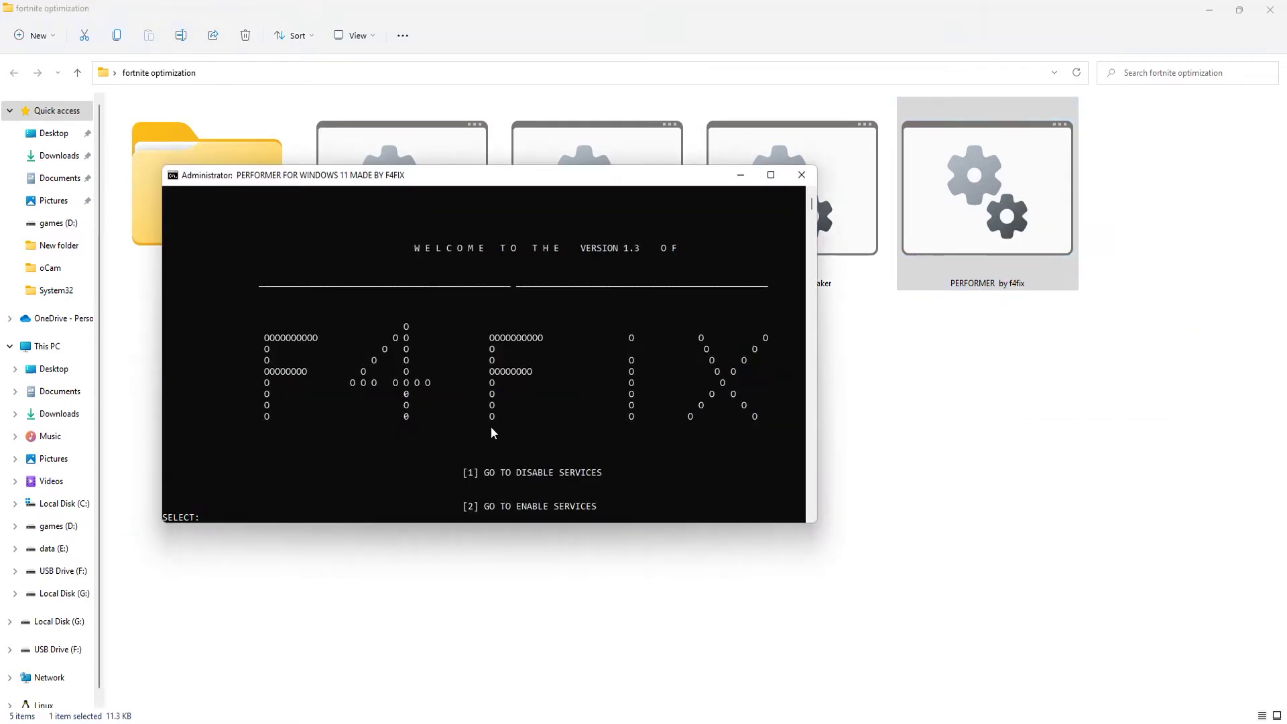
type("1")
key("Return")
type("1")
key("Return")
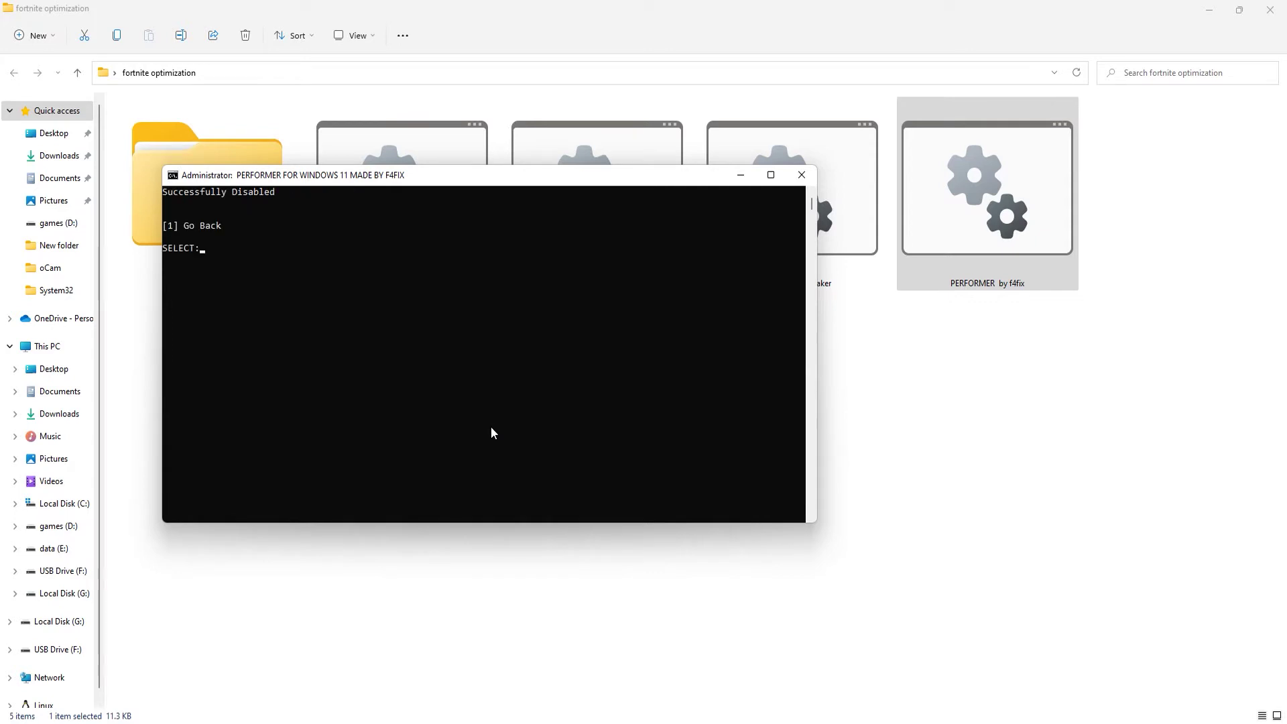
Disable the Windows Update services with option 2, going back to the service list after each run
key("Return")
type("2")
key("Return")
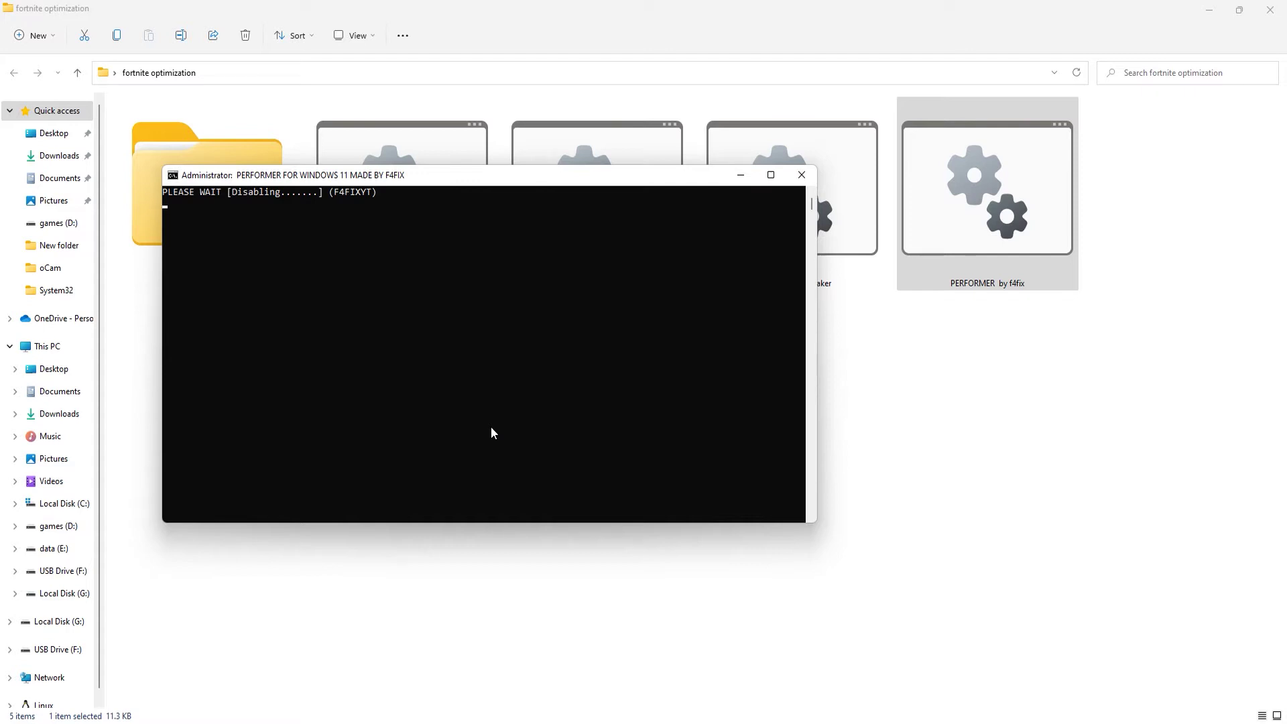
type("1")
key("Return")
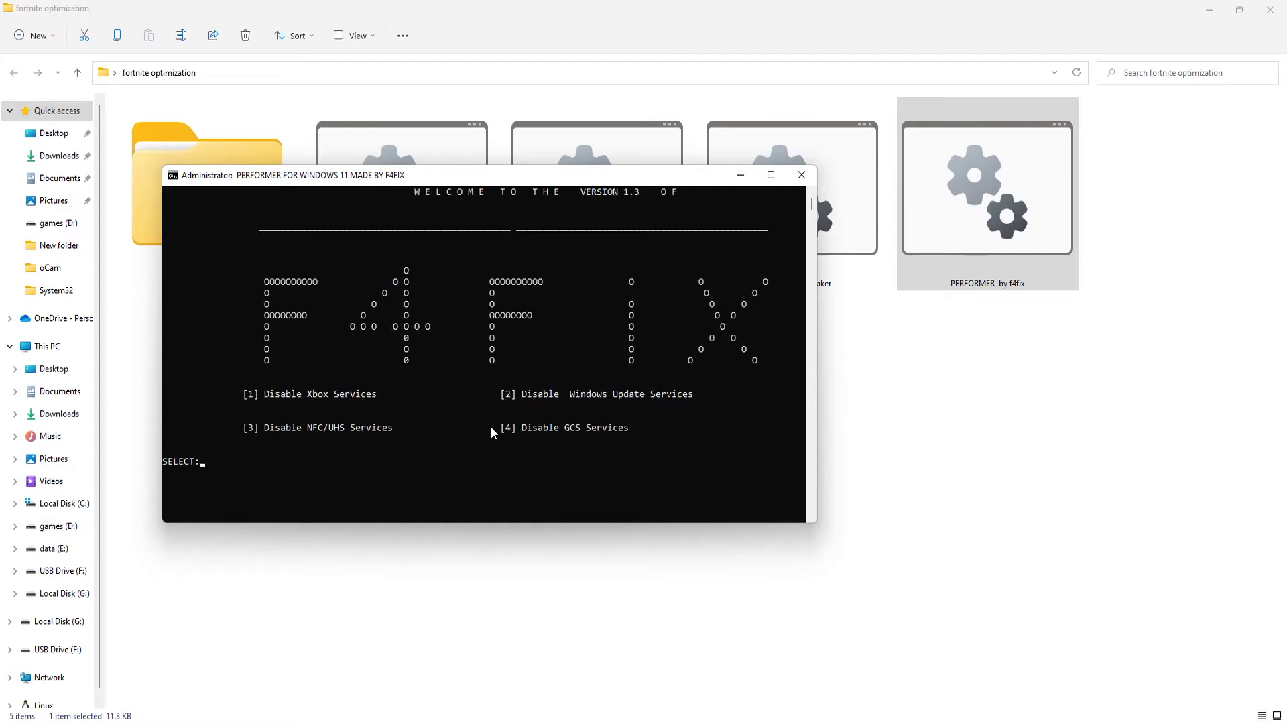
type("2")
key("Return")
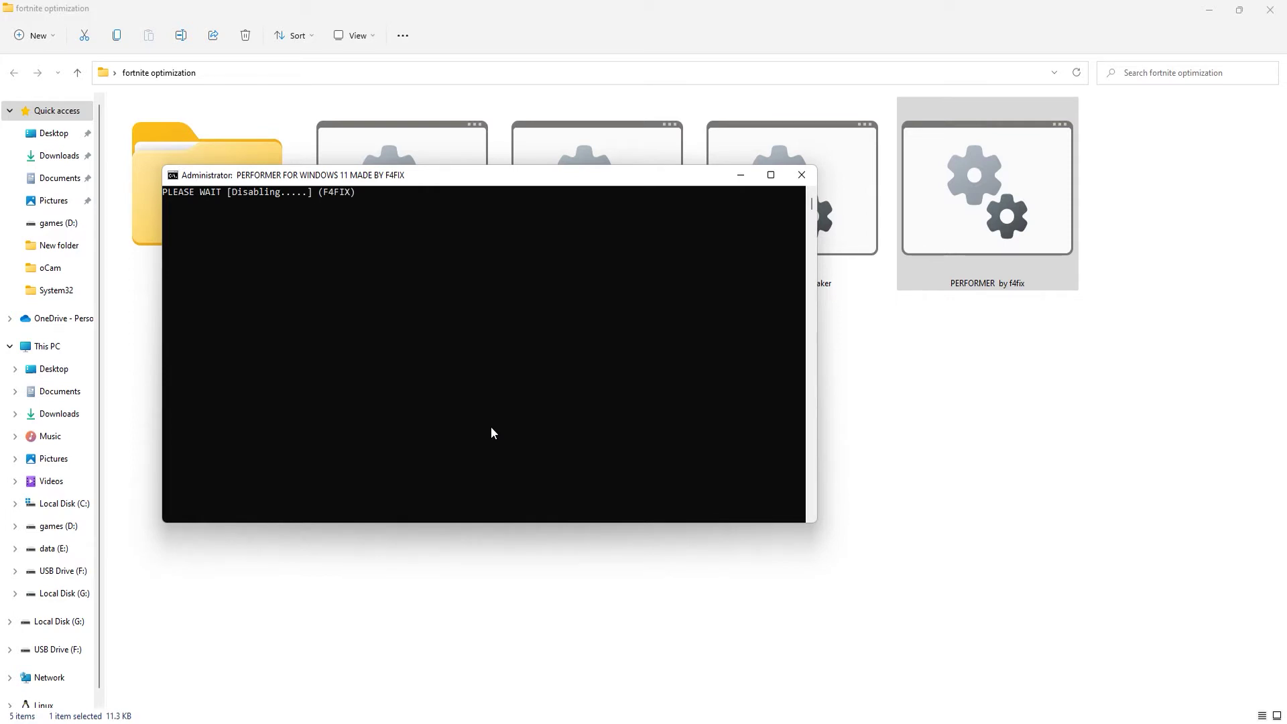
type("1")
key("Return")
Disable the GCS services with option 4 and go back to the service list
type("4")
key("Return")
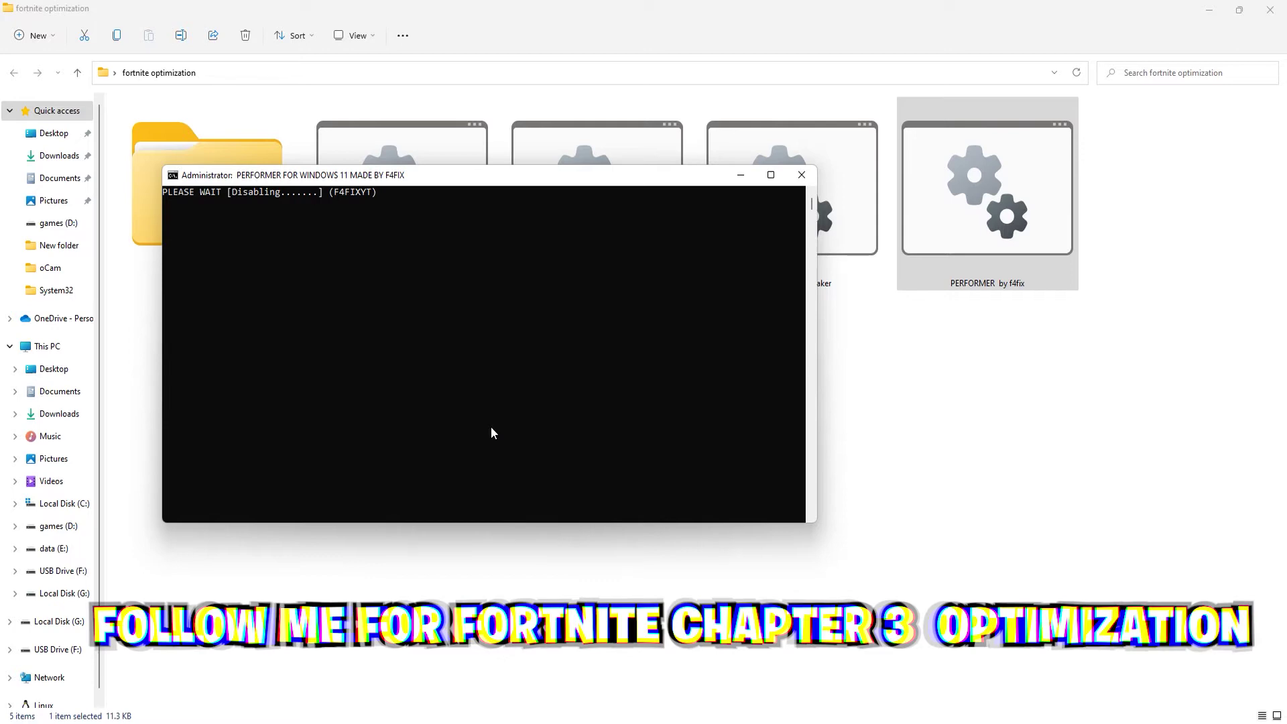
type("1")
key("Return")
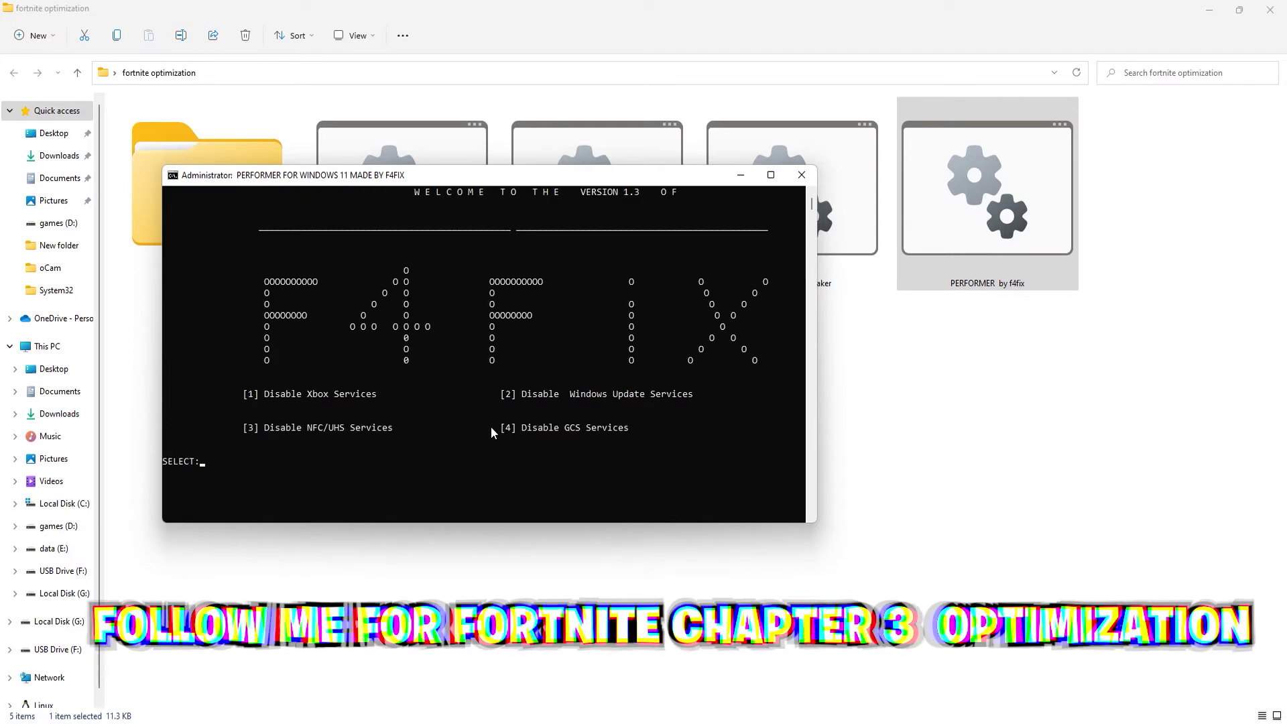
Leave the disable list with 5, go to enable services, enable the Windows Update services with option 2, and go back
type("5")
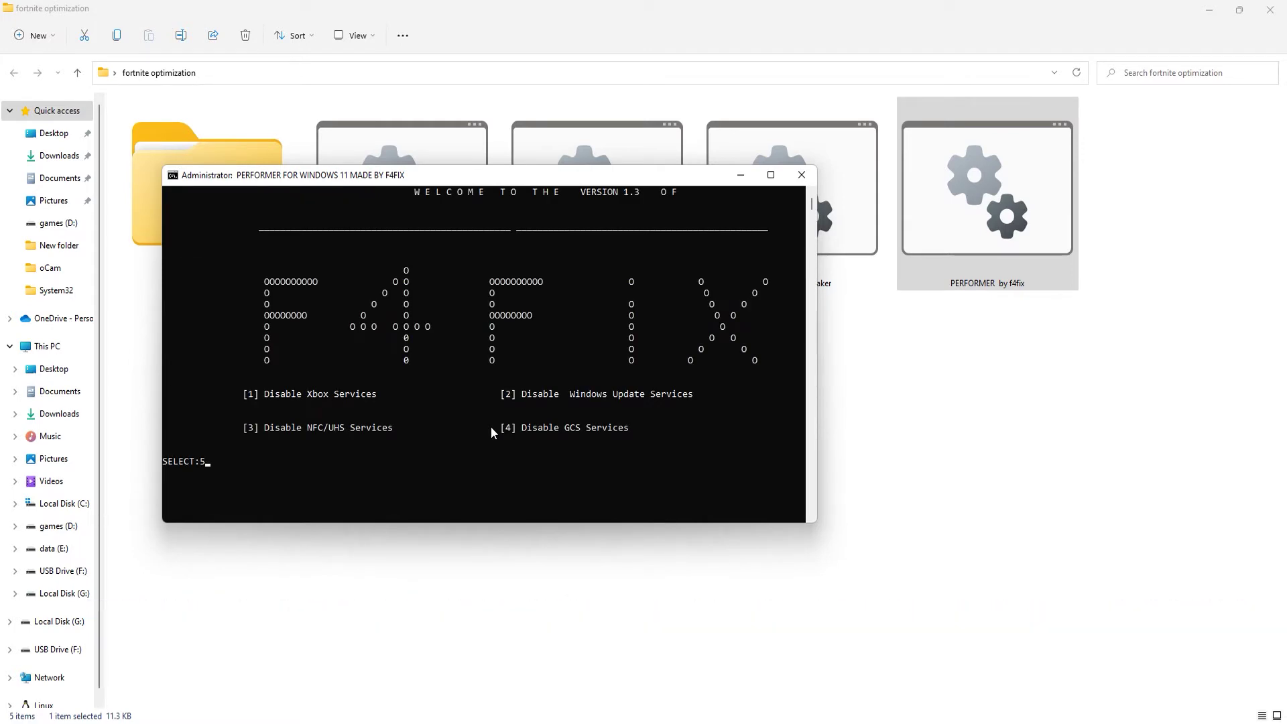
key("Return")
type("2")
key("Return")
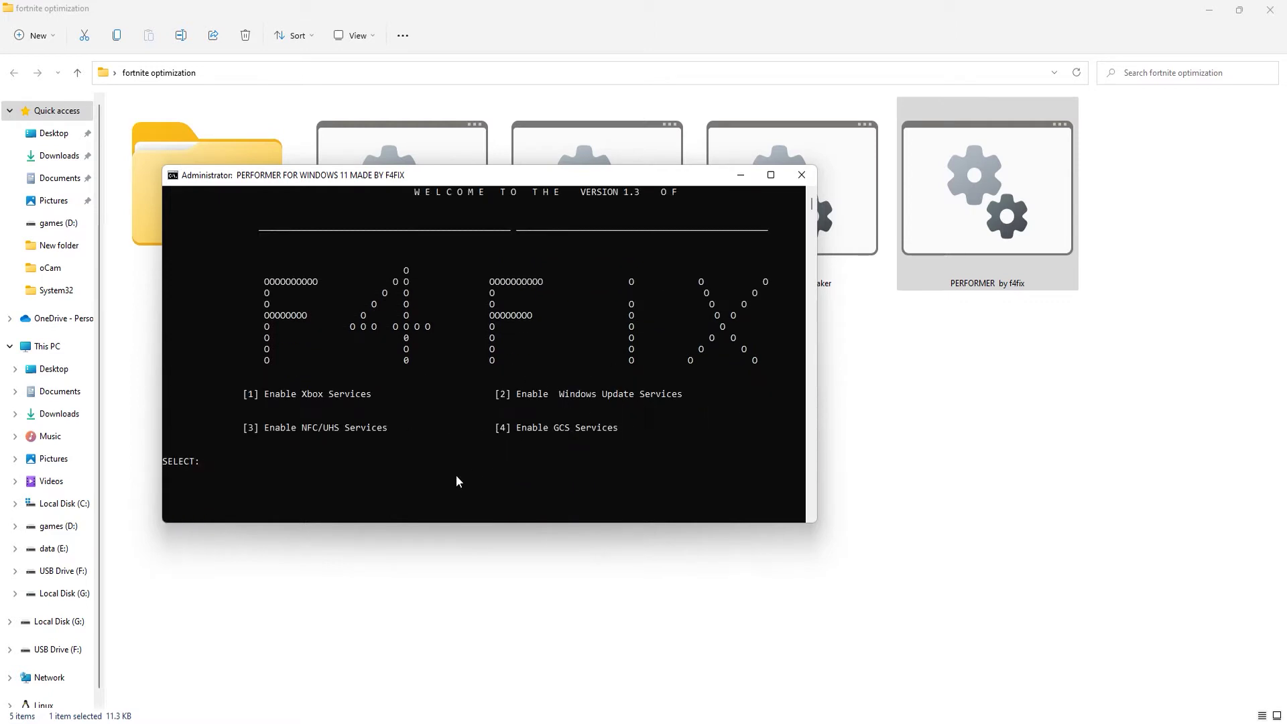
type("2")
key("Return")
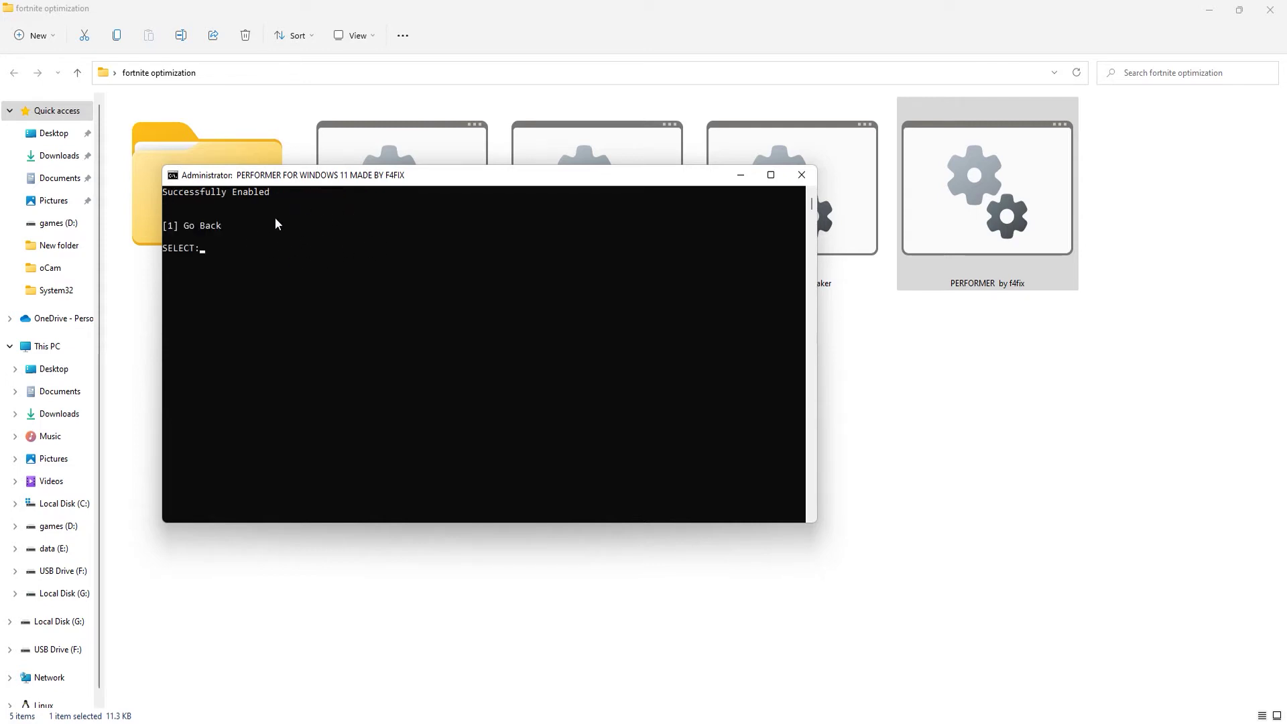
type("1")
key("Return")
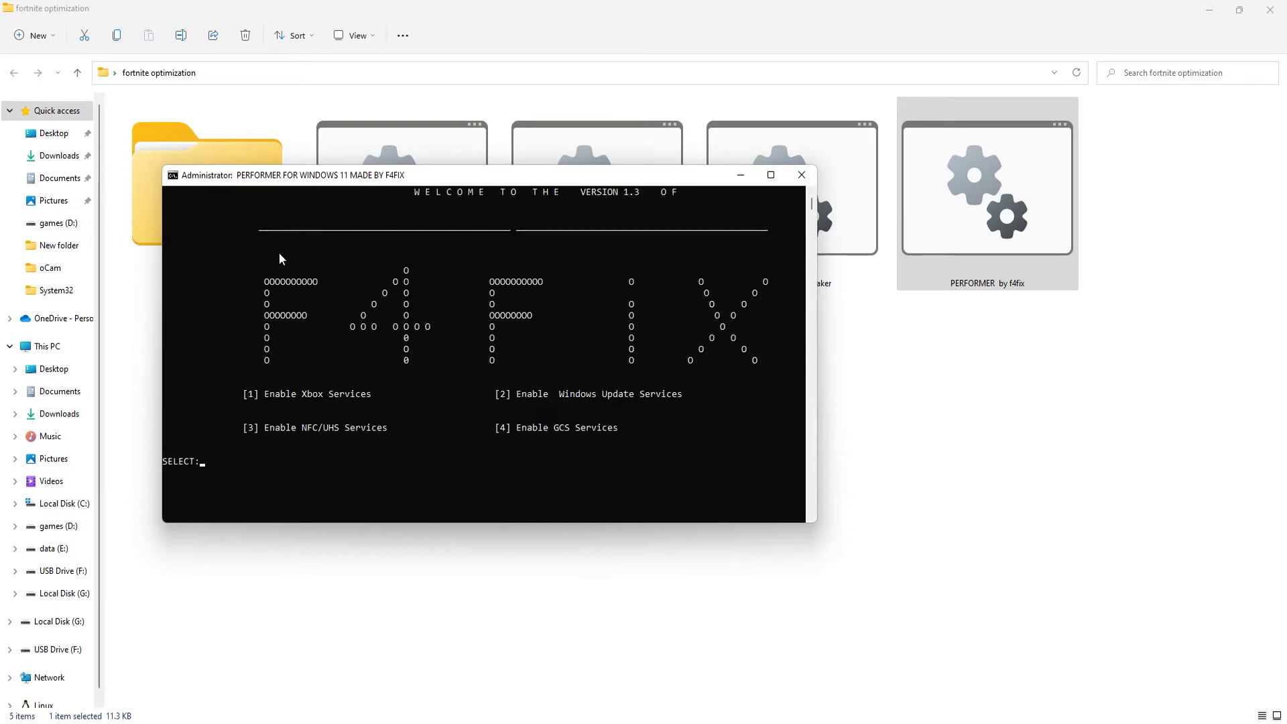
Close the PERFORMER and Log Cleaner windows, and return to the fortnite optimization folder
left_click(809, 183)
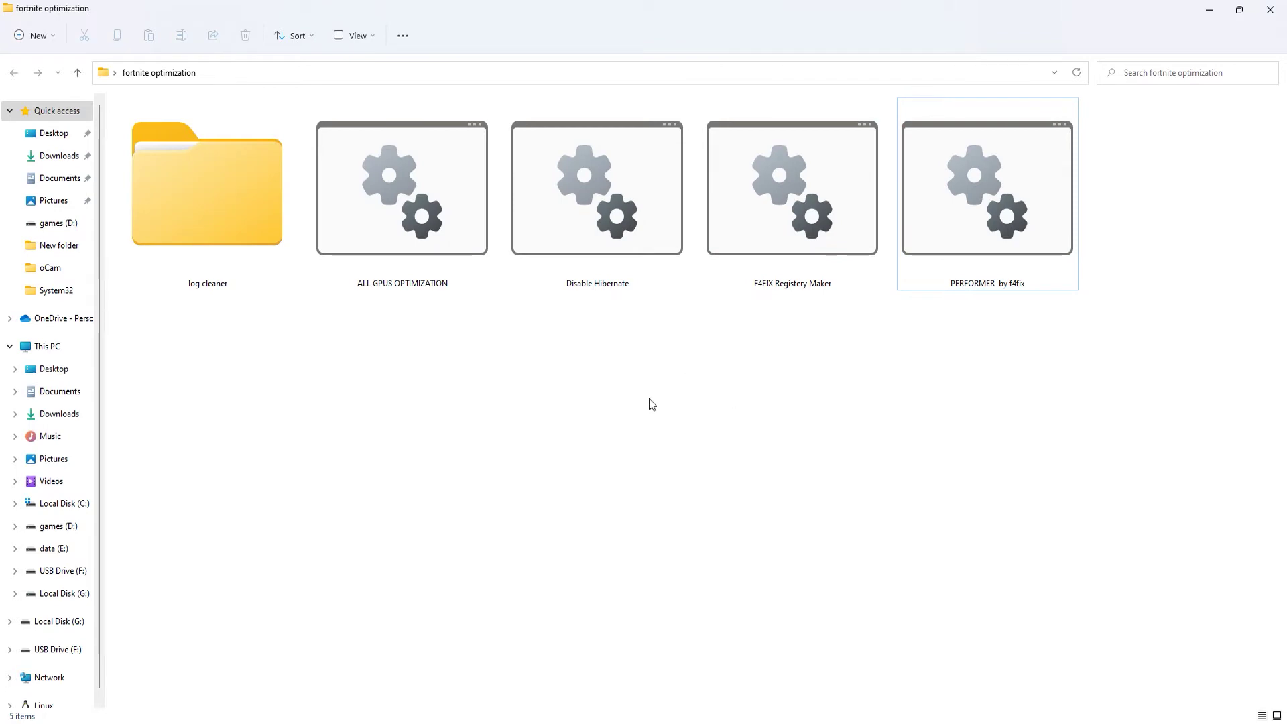
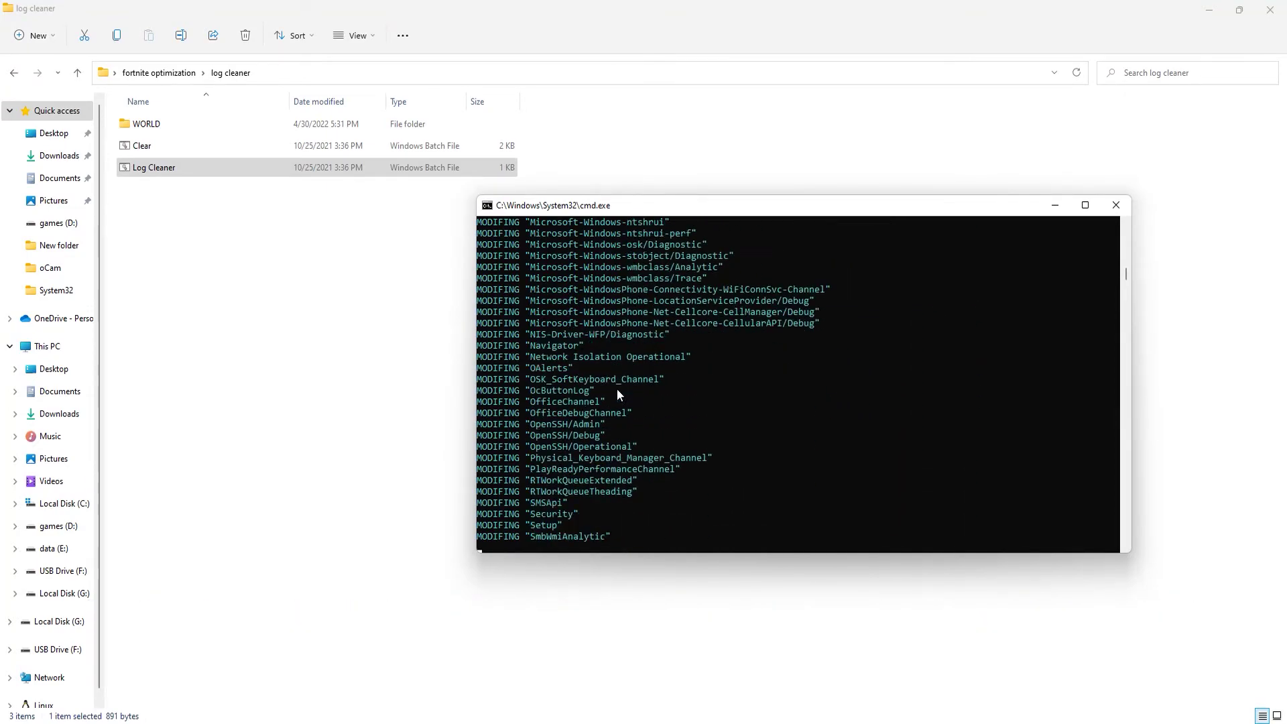
left_click(1117, 205)
key("alt+Left")
Run F4FIX Registery Maker as administrator and enter "fortnite" as the regedit name
left_click(854, 339)
right_click(790, 254)
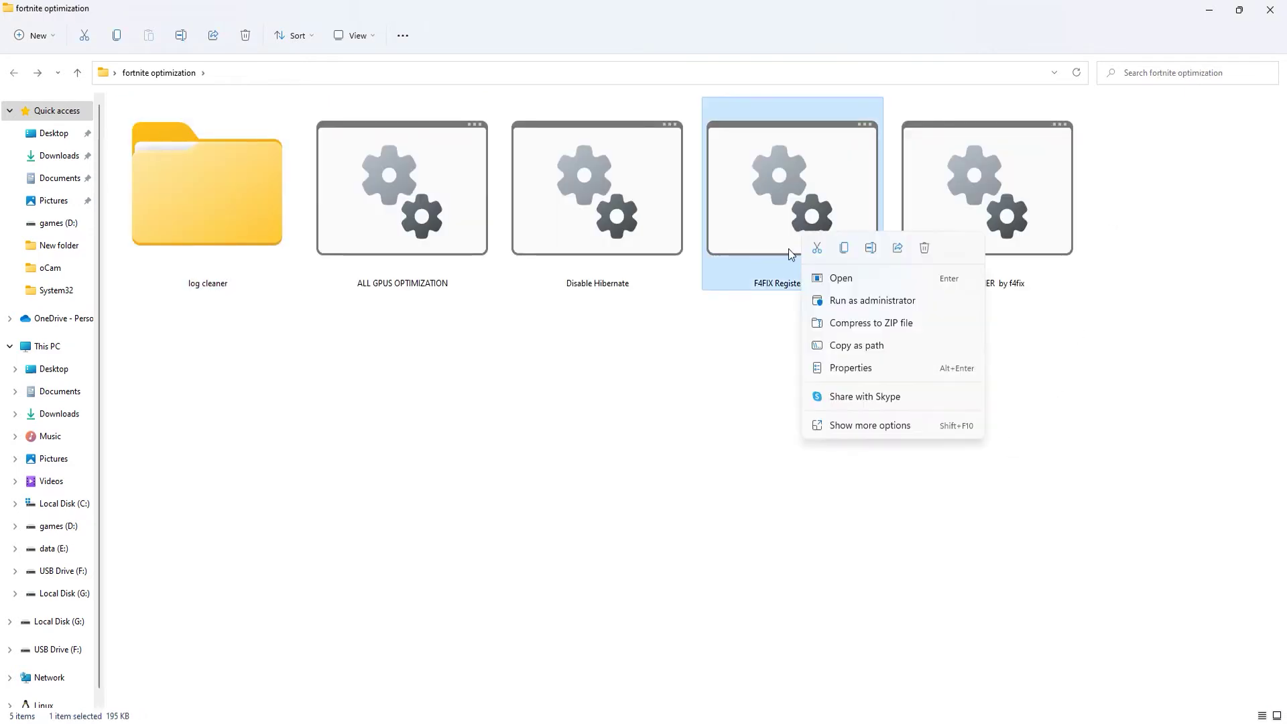
left_click(843, 307)
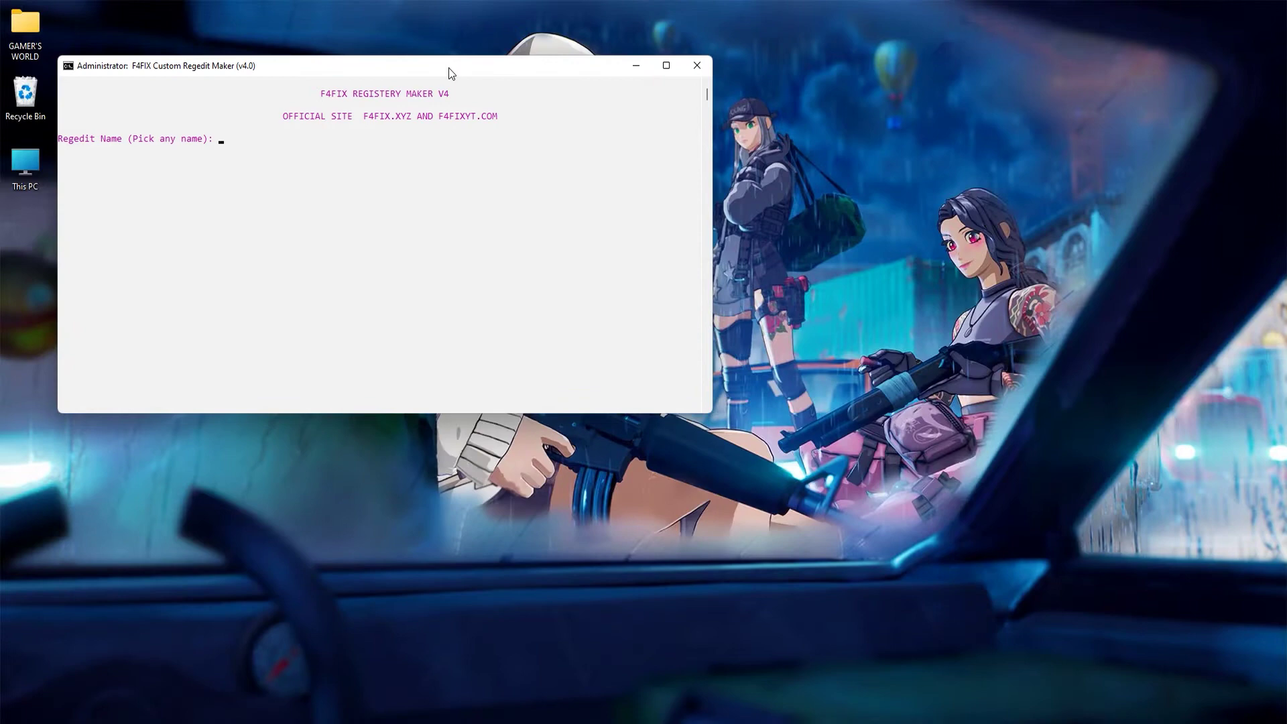
left_click_drag(449, 67, 839, 83)
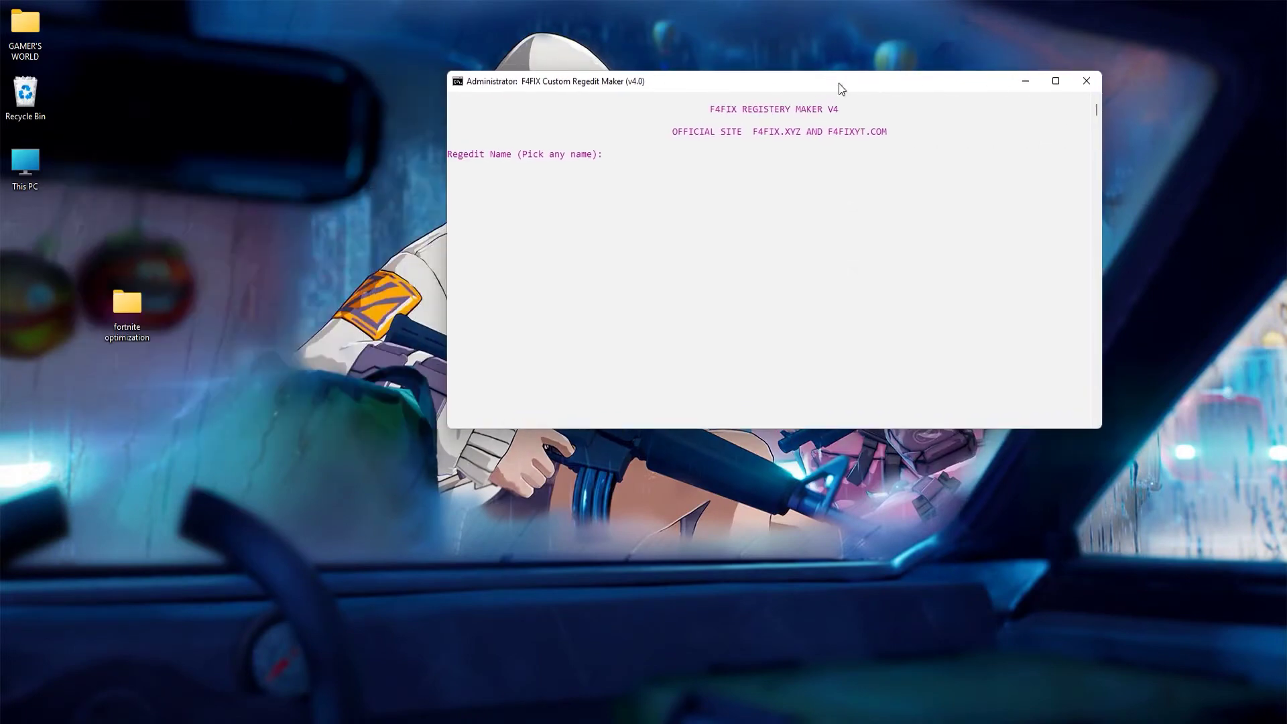
type("fortnite")
key("Return")
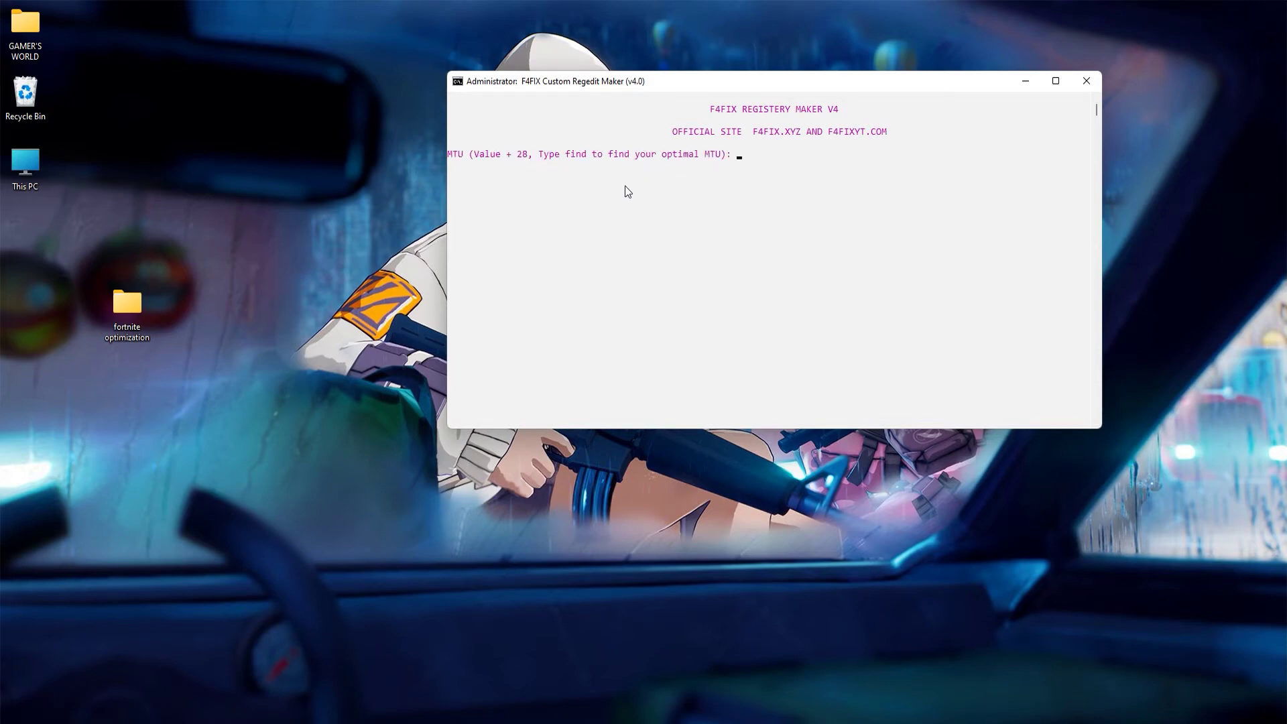
Answer the registry maker's connection prompts with an MTU of 6, the download speed and the average ping to servers
type("6")
key("Return")
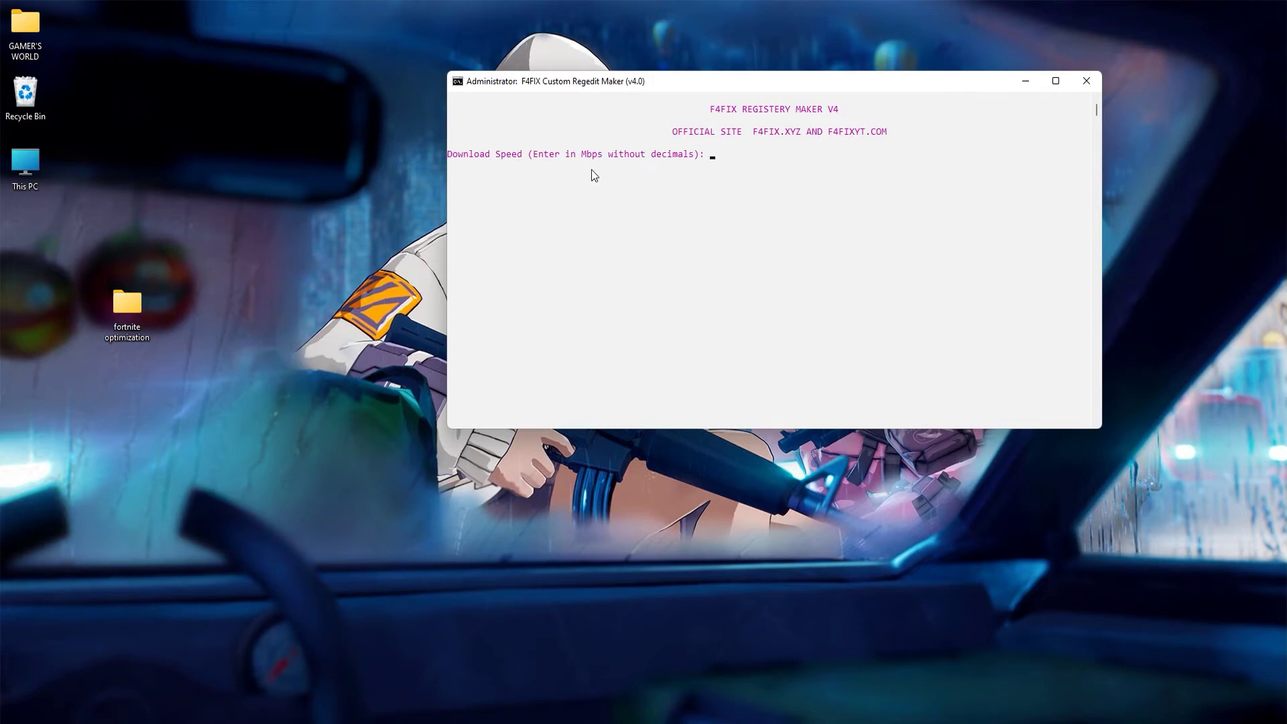
key("Return")
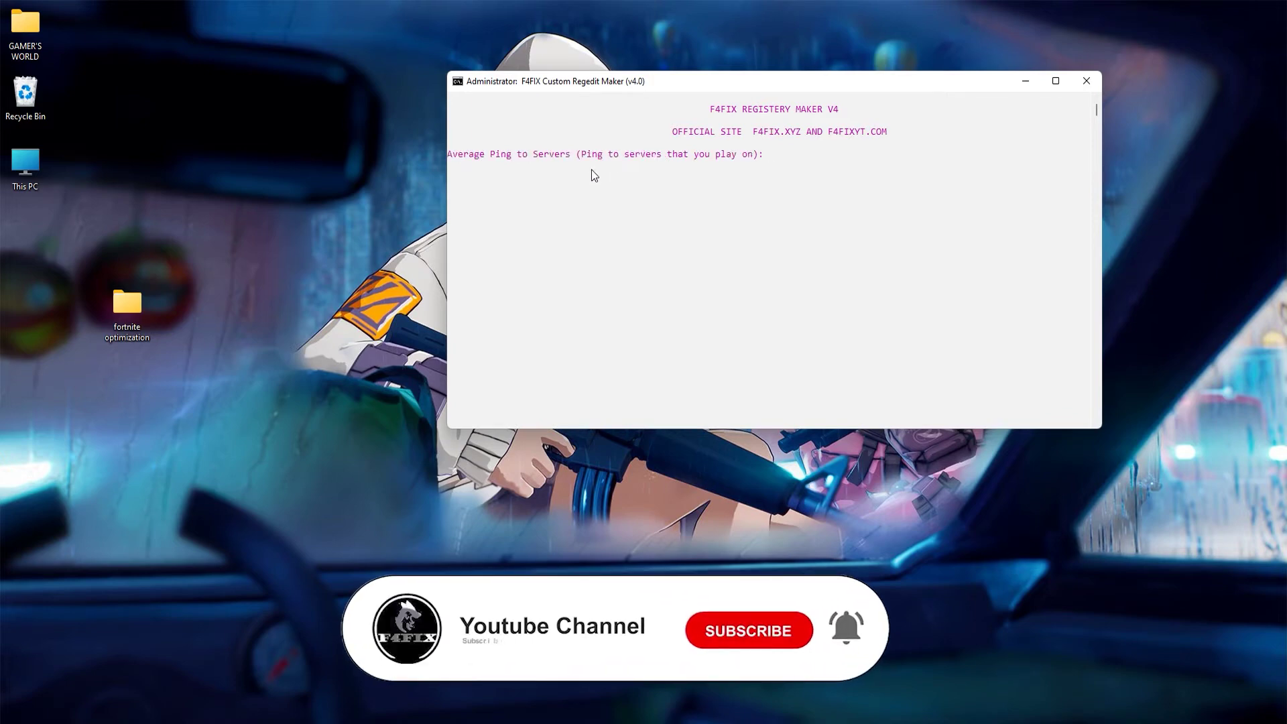
type("30")
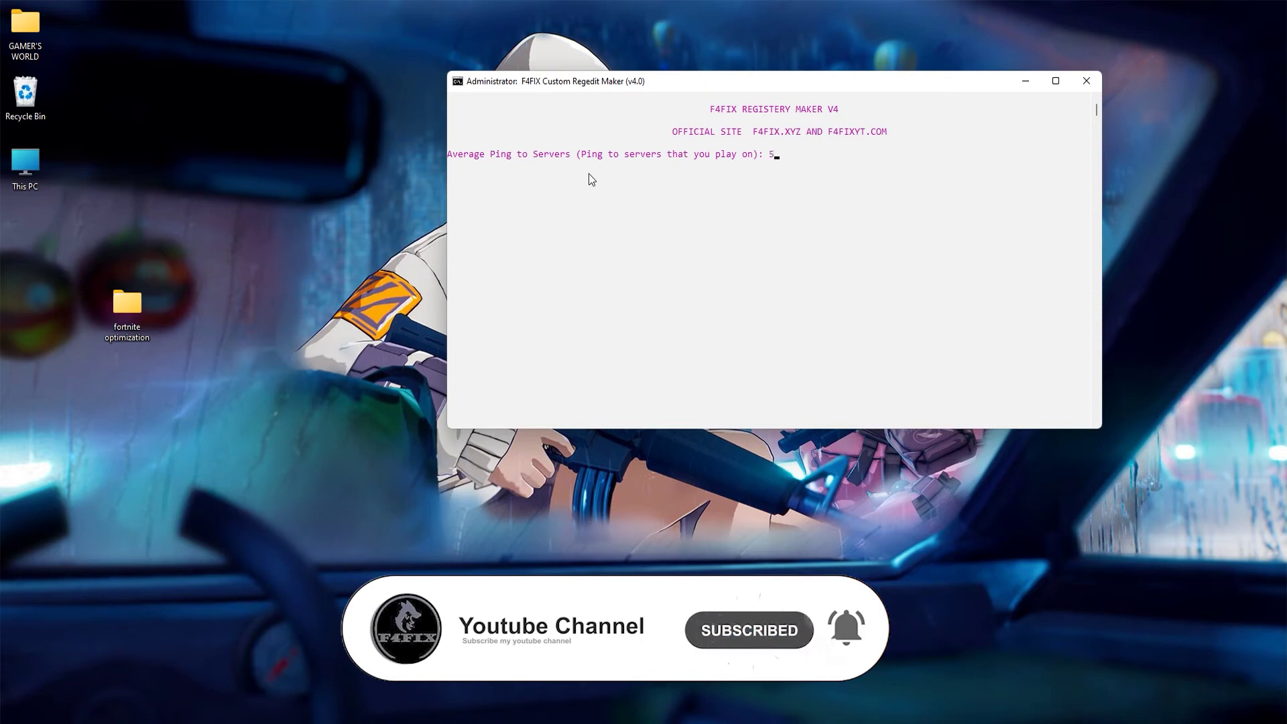
key("Return")
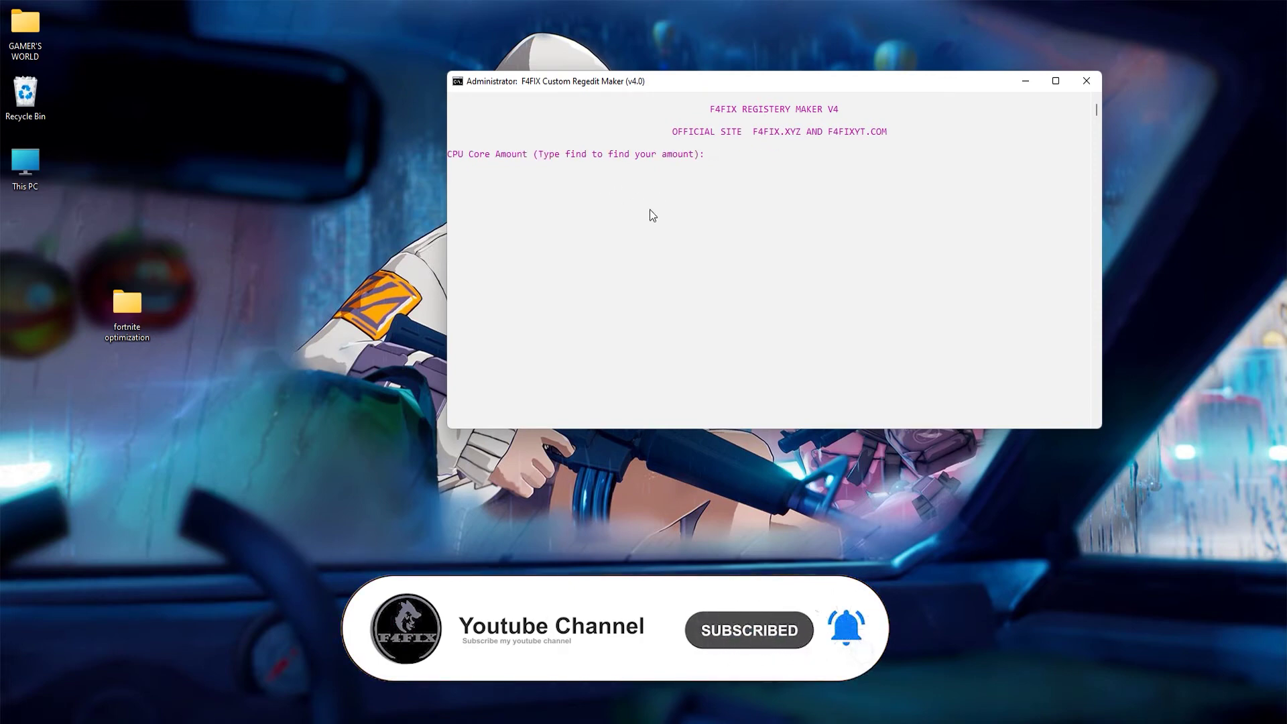
Set the CPU core amount to 6, the optimization mode to Gaming and the connection type to Ethernet
type("6")
key("Return")
type("Gami")
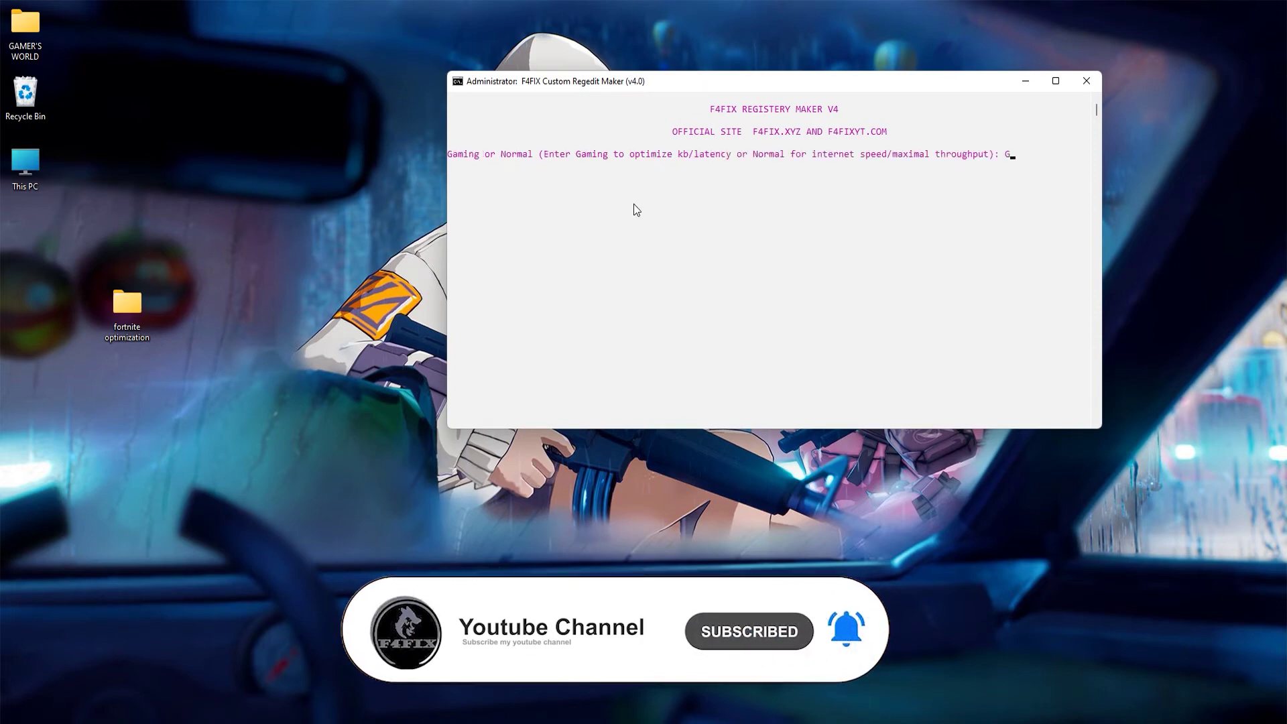
key("Return")
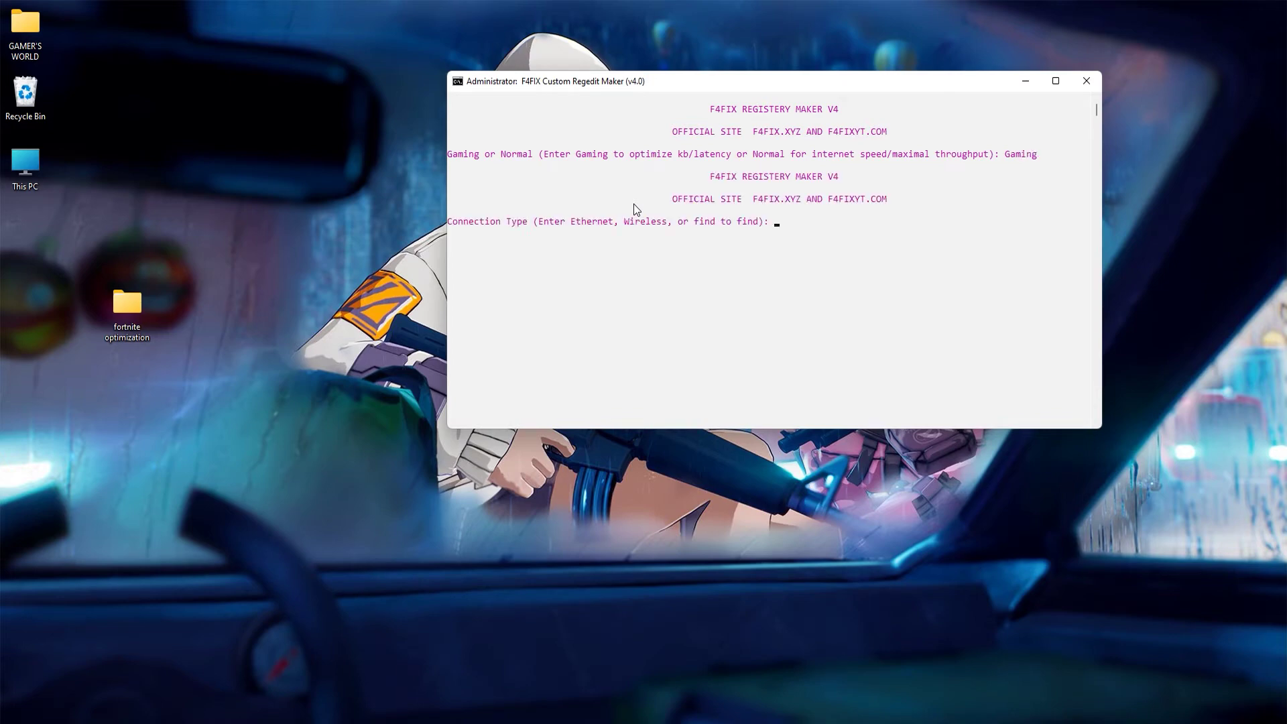
type("Ethernet")
key("Return")
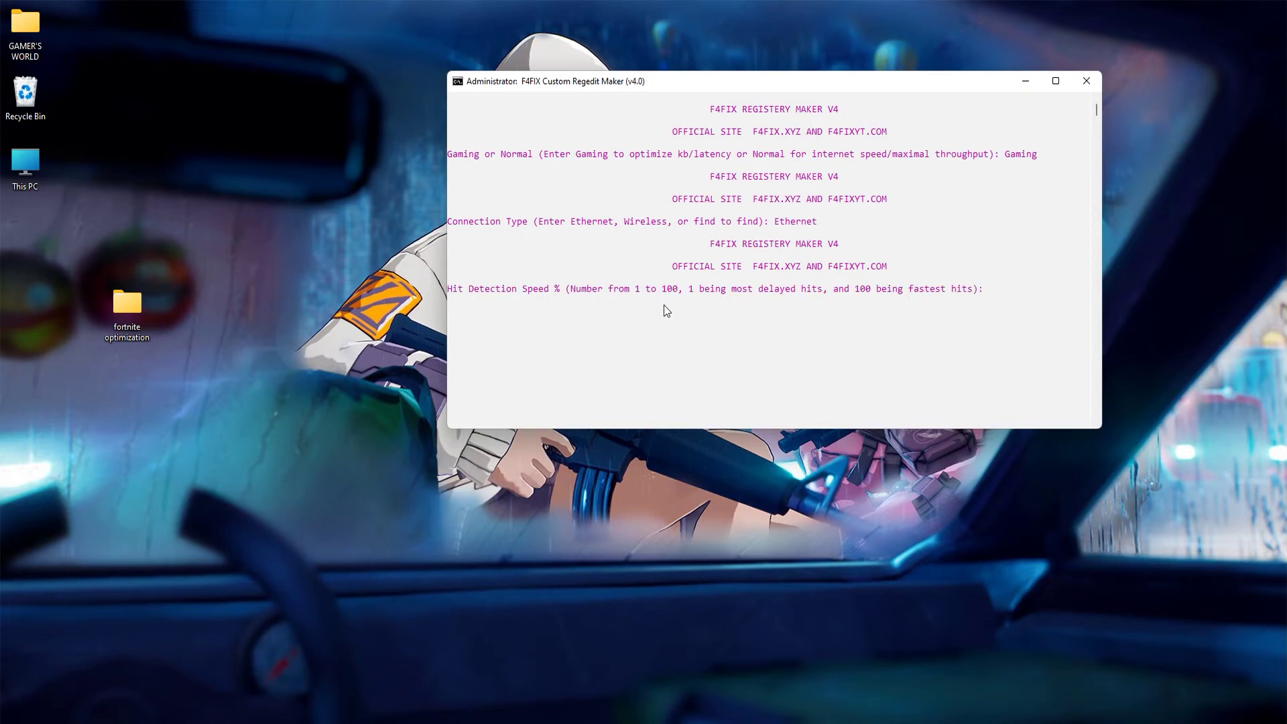
Set hit detection speed to 80 and the knockback delayness multiplier to 7, and answer yes to Low MTU / TTL
type("80")
key("Return")
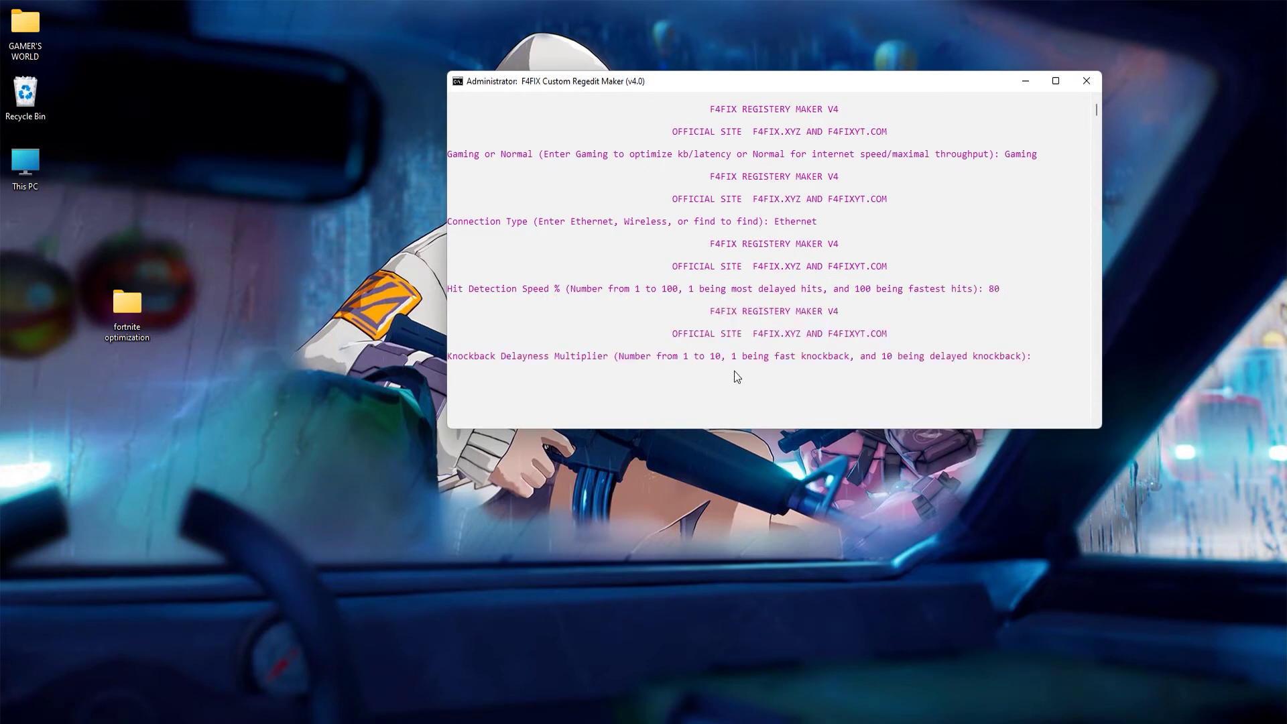
type("7")
key("Return")
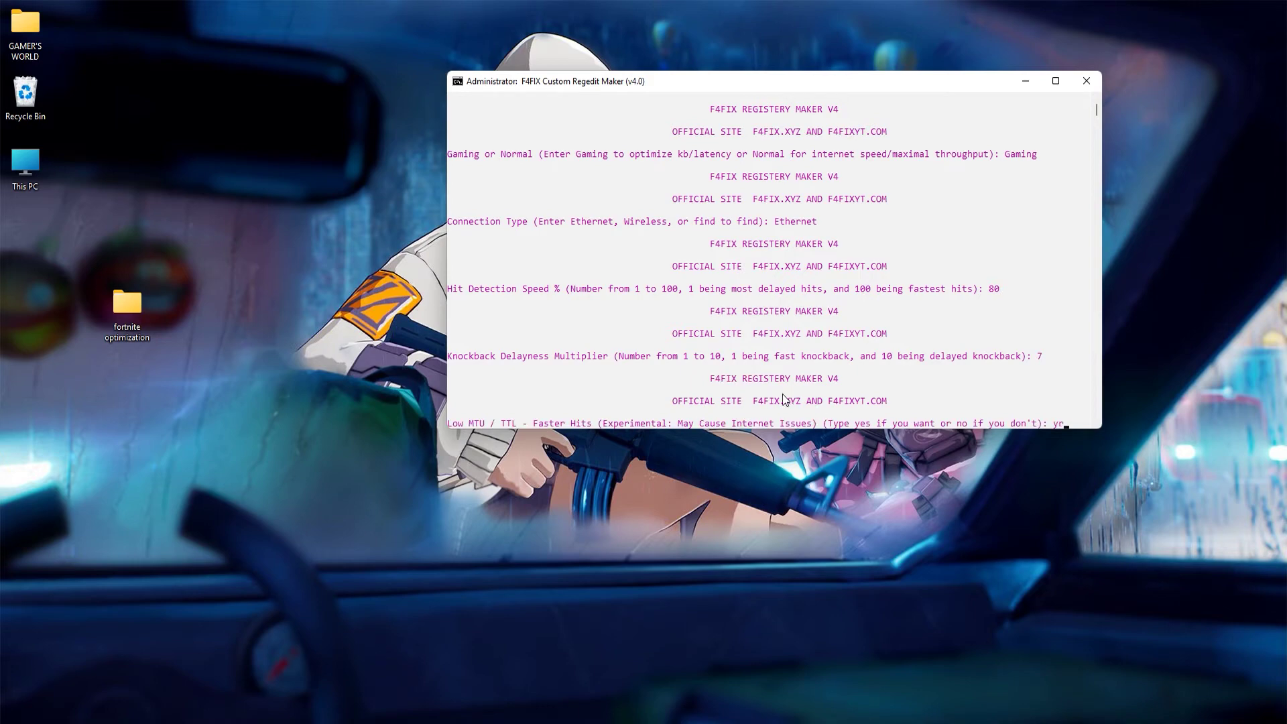
key("Return")
type("y")
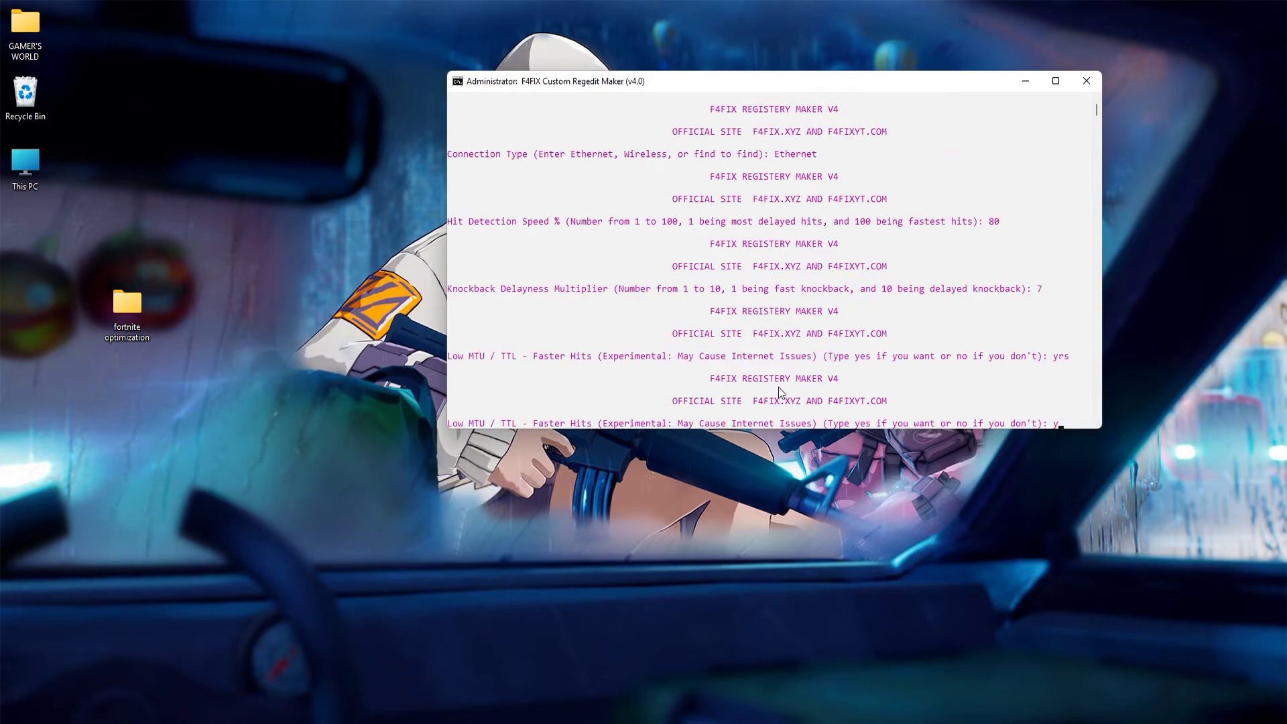
type("es")
key("Return")
Answer yes to the FPS Boost, Netsh Settings and Connection Misplacer options
type("yes")
key("Return")
type("ye")
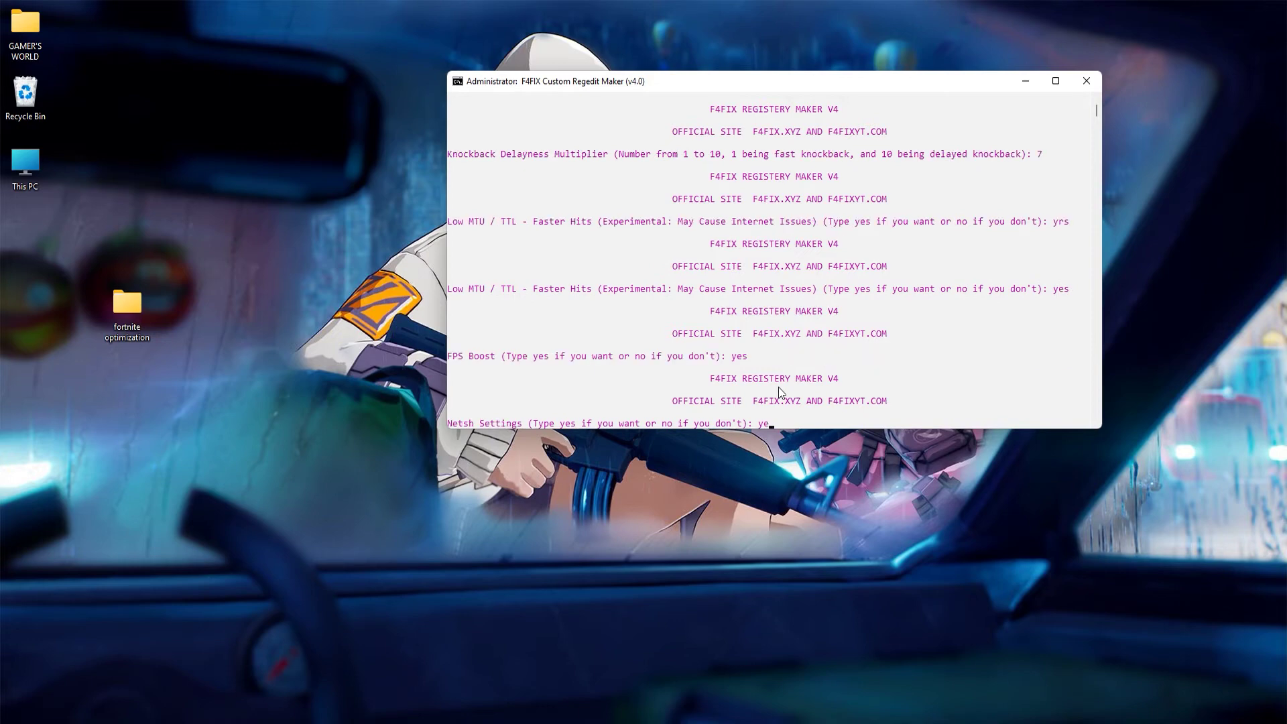
type("s")
key("Return")
type("yes")
key("Return")
Answer yes to Interface Regedit, Mouse / Keyboard Tweaks and PC Optimizer, answer no to Internet Delayer / Extra Ping, and finish the registry maker
type("yes")
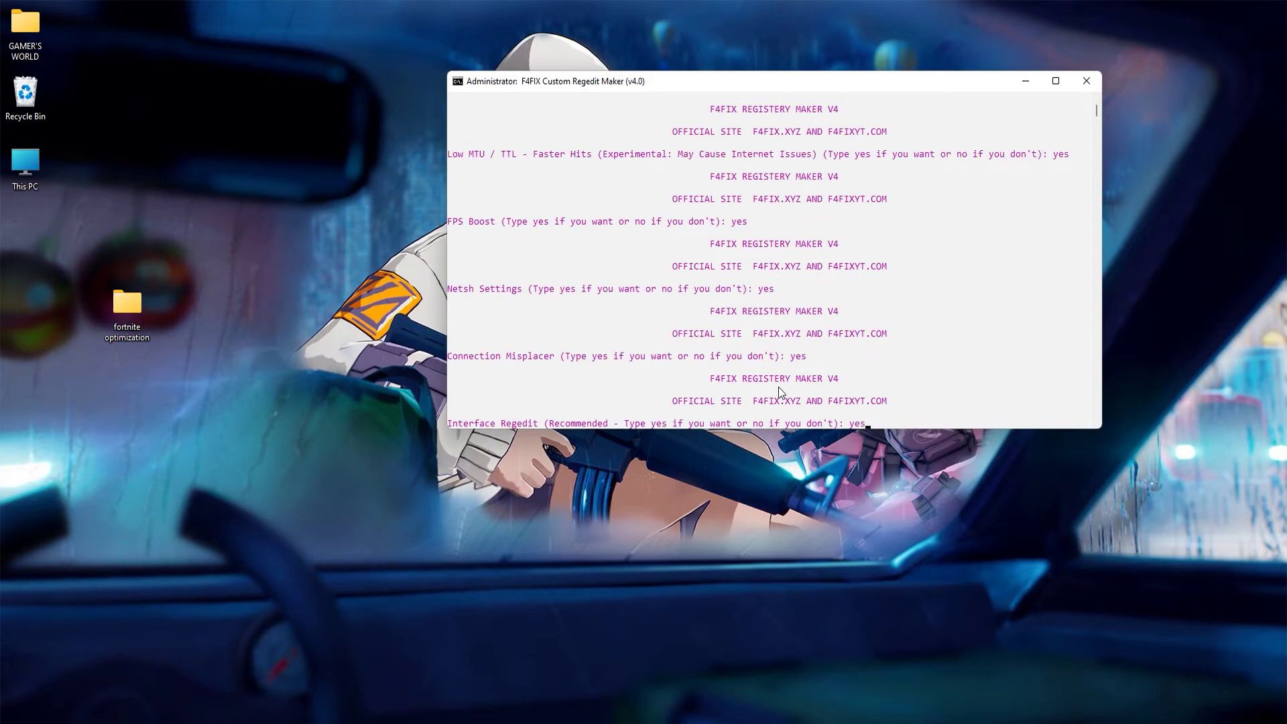
key("Return")
type("yes")
key("Return")
type("yes")
key("Return")
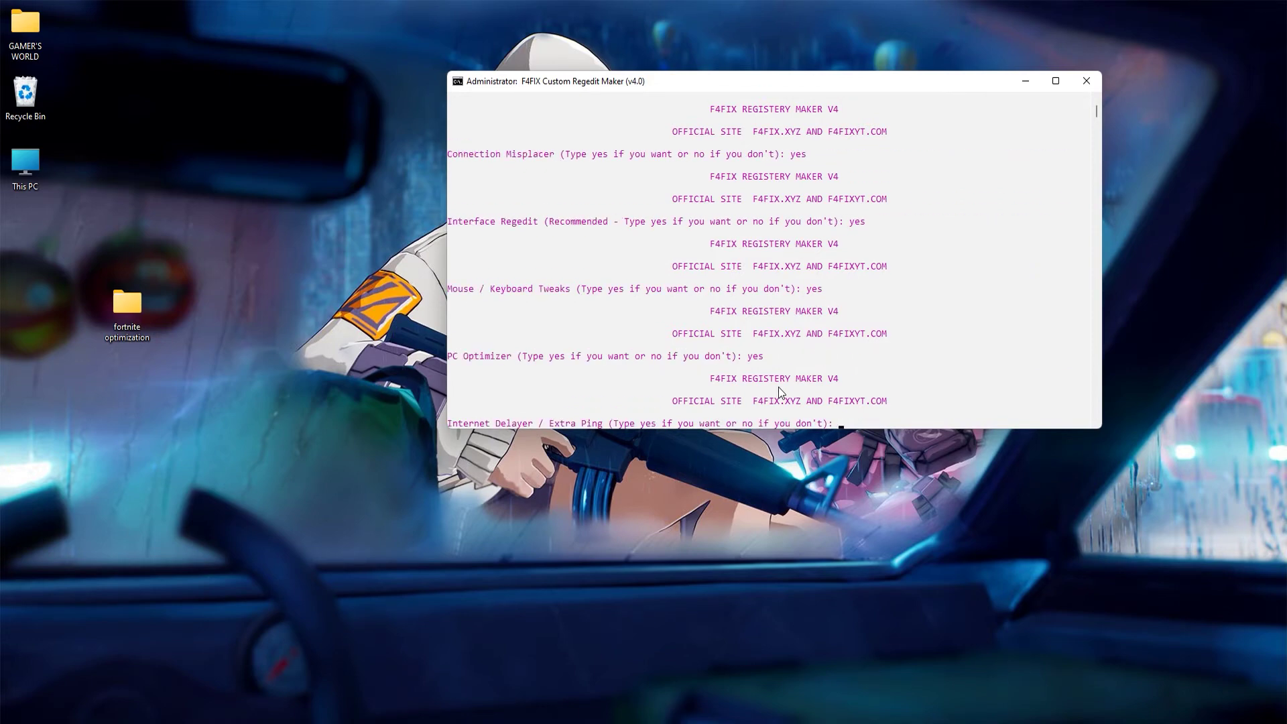
type("no")
key("Return")
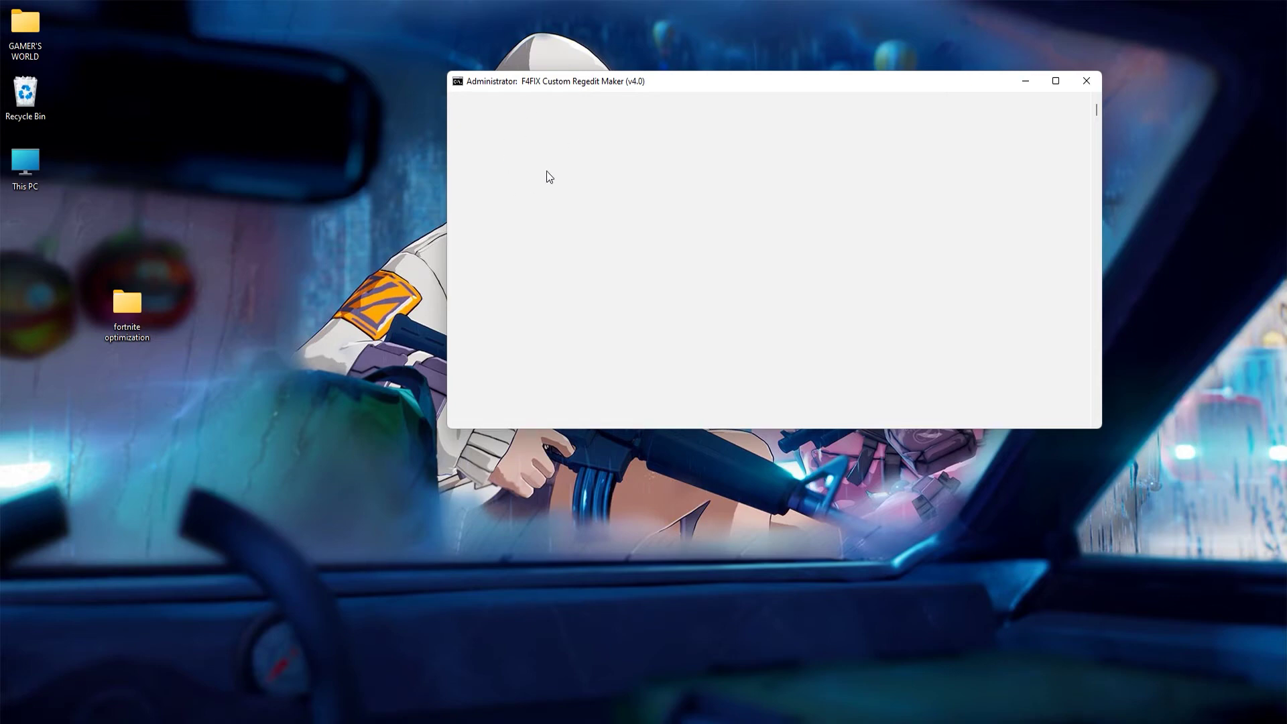
key("Return")
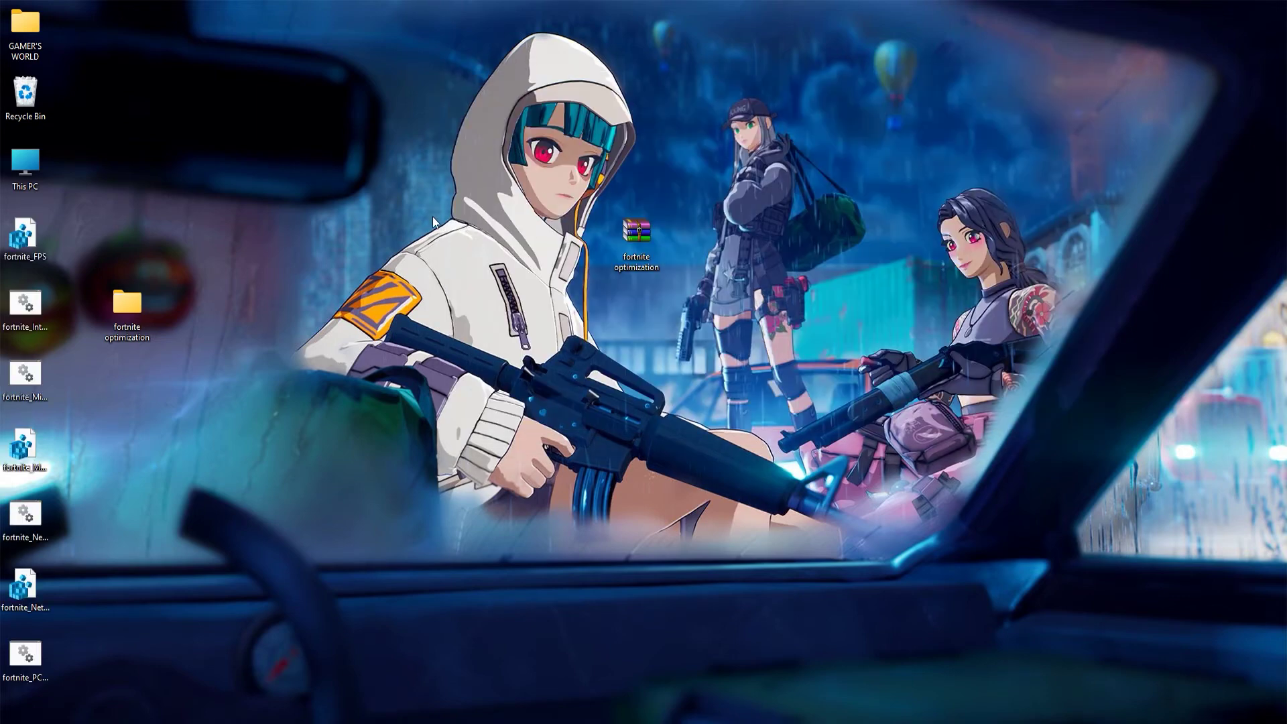
Move the fortnite optimization folder to the Recycle Bin and merge the fortnite_FPS file into the registry
left_click_drag(134, 322, 25, 95)
double_click(22, 246)
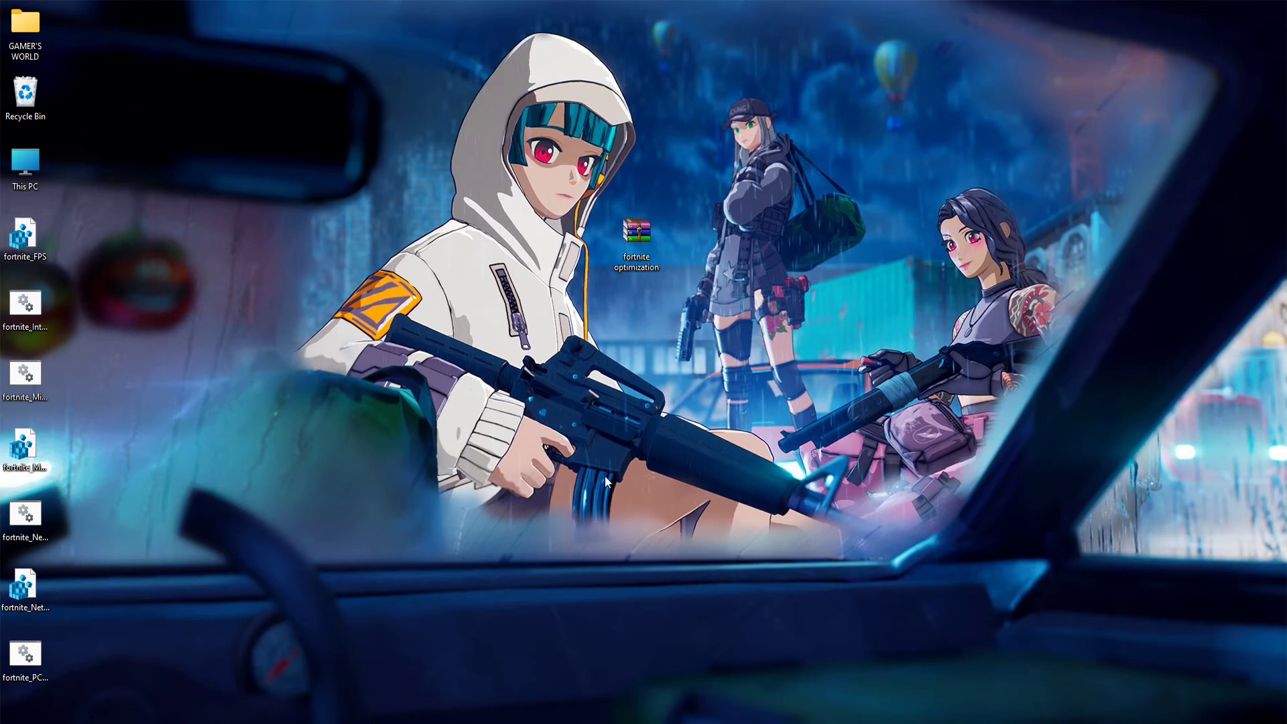
left_click(745, 385)
left_click(790, 380)
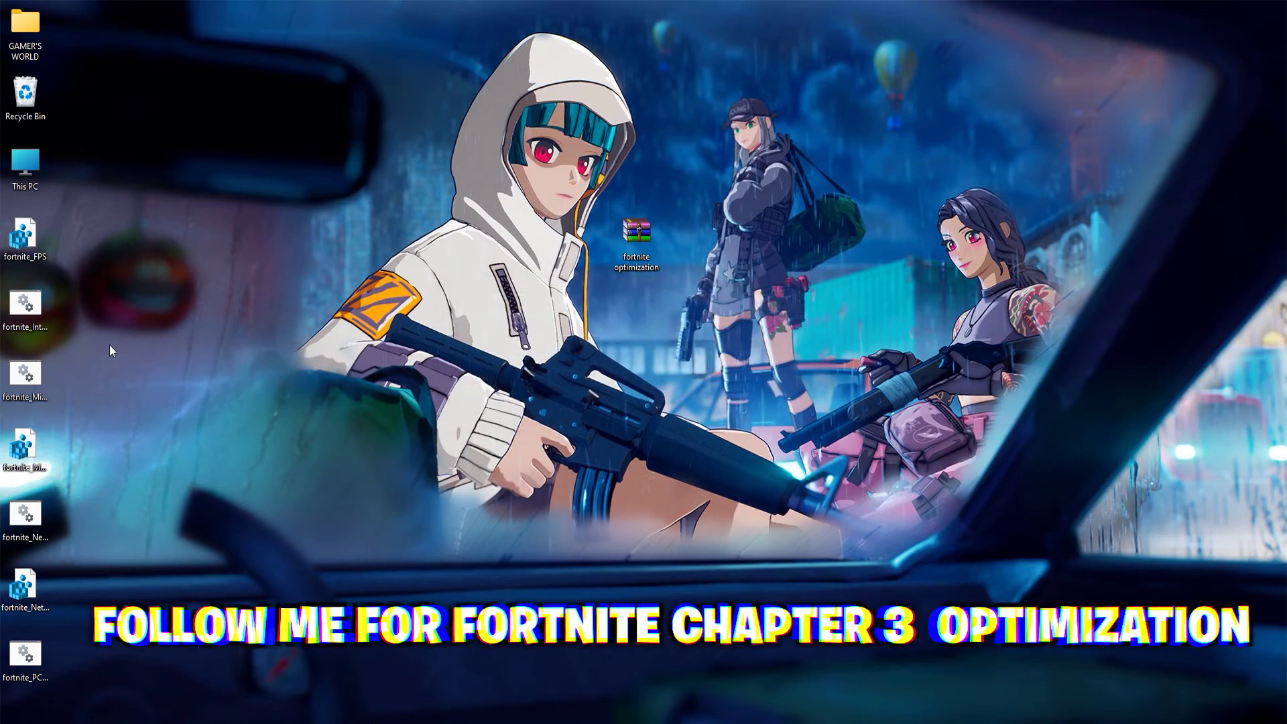
Try to run the fortnite_Int... batch file without administrator rights and close its window
double_click(27, 305)
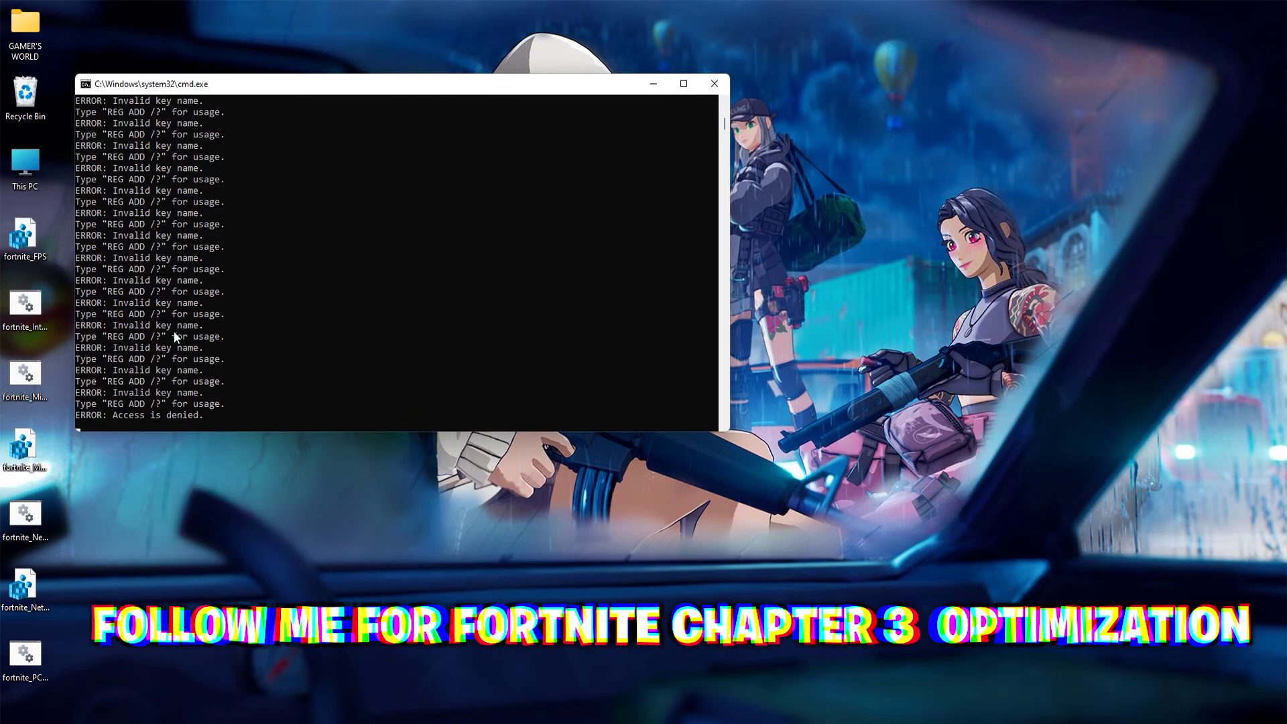
double_click(166, 145)
left_click(714, 83)
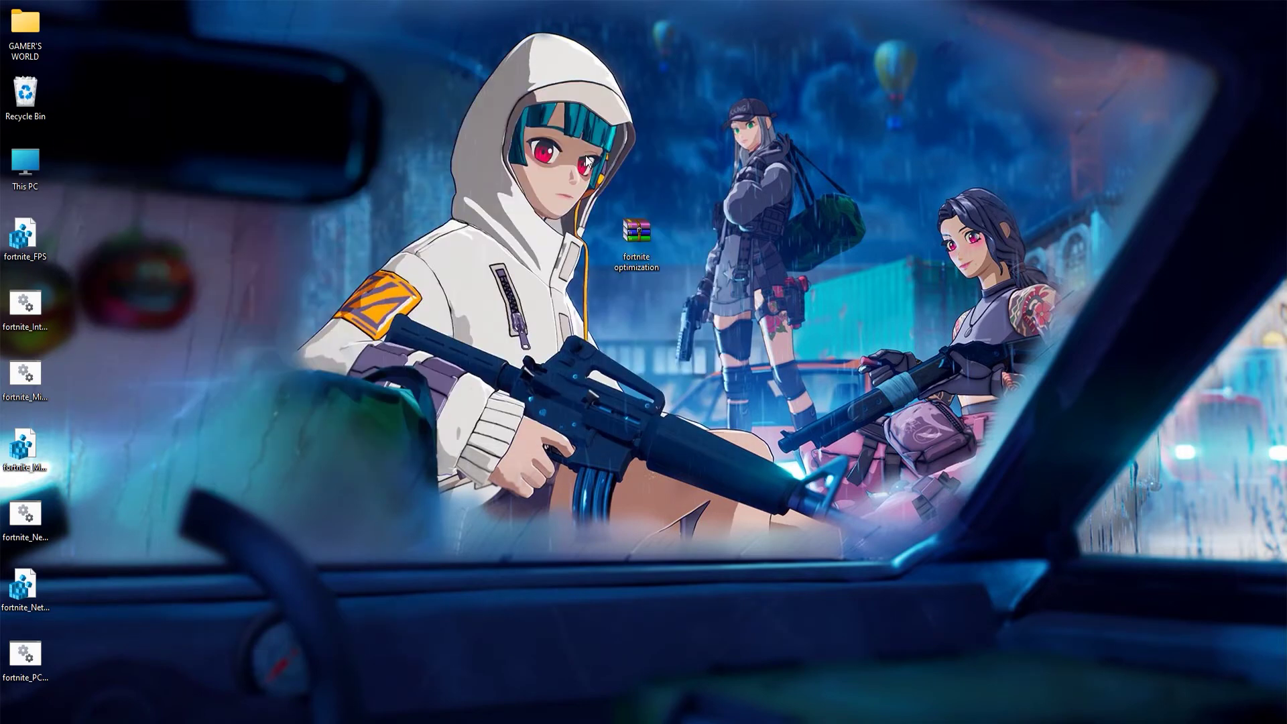
Run the fortnite_Int... and fortnite_Misplacer batch files as administrator, closing each command window
right_click(32, 300)
left_click(104, 370)
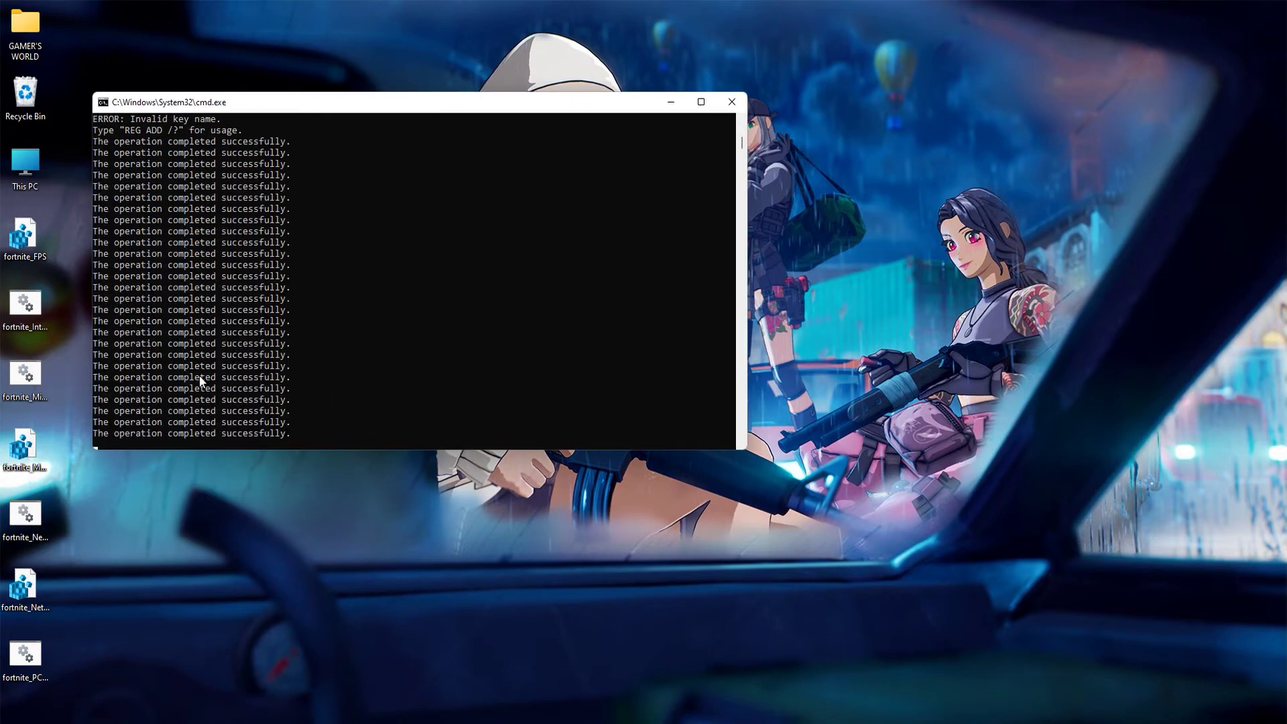
left_click(730, 103)
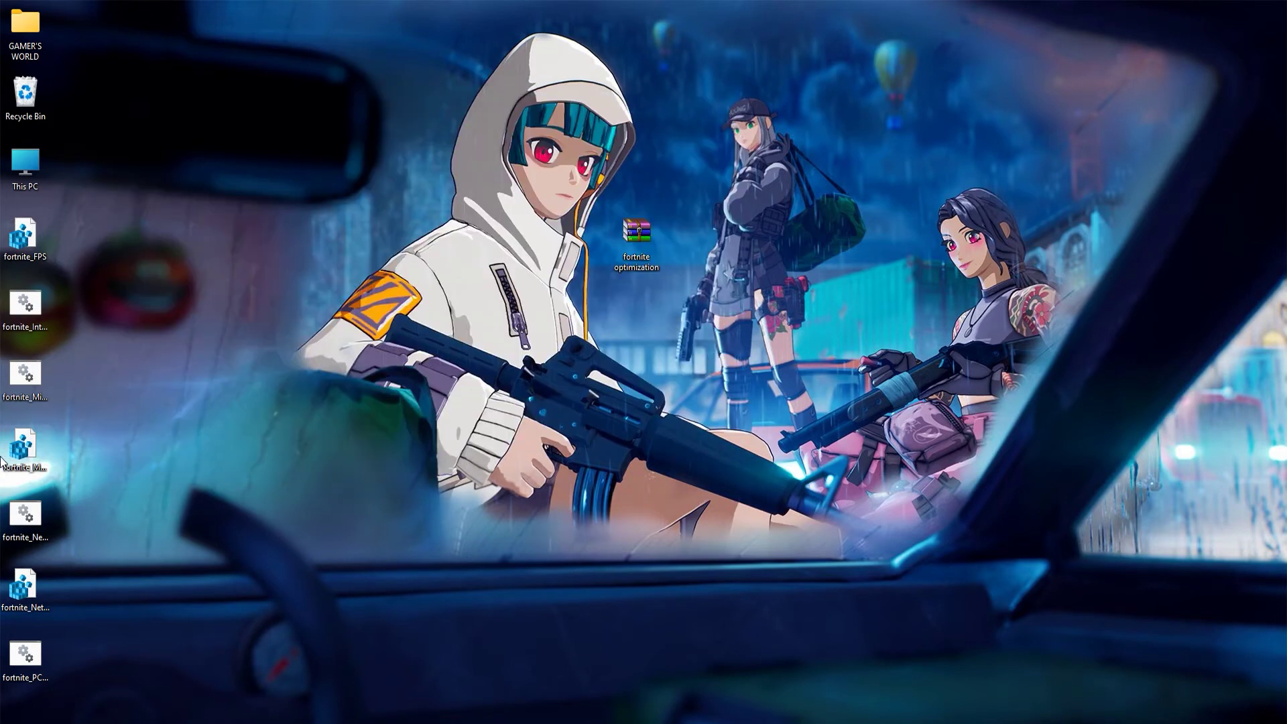
right_click(26, 376)
left_click(100, 440)
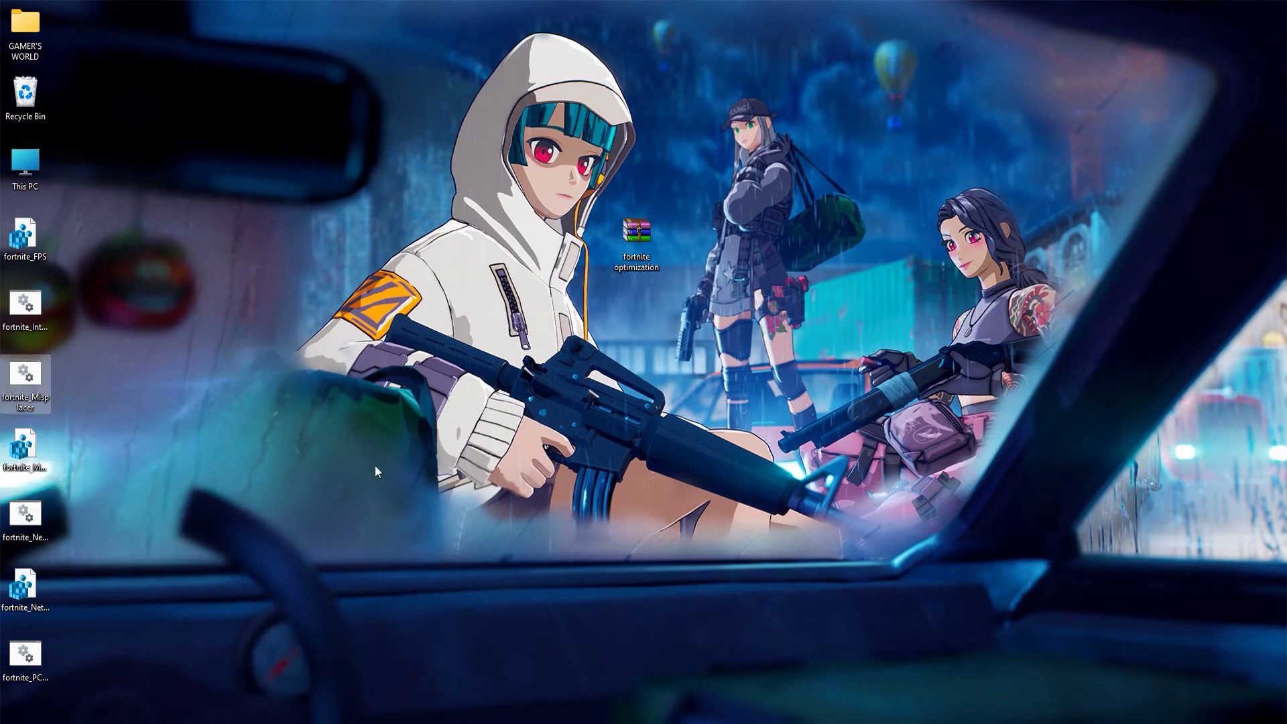
left_click(750, 120)
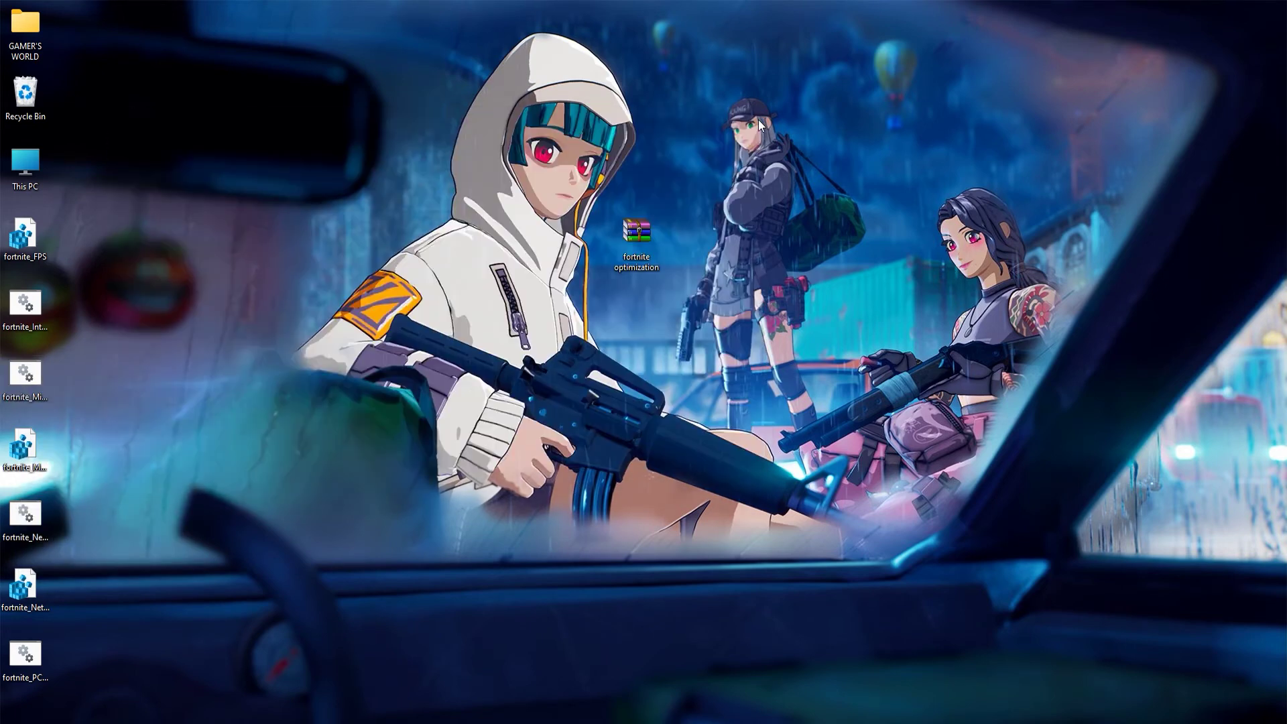
Merge fortnite_MouseKeyboard.reg into the registry, and run the fortnite_Ne... batch file below it as administrator, closing its window
double_click(30, 450)
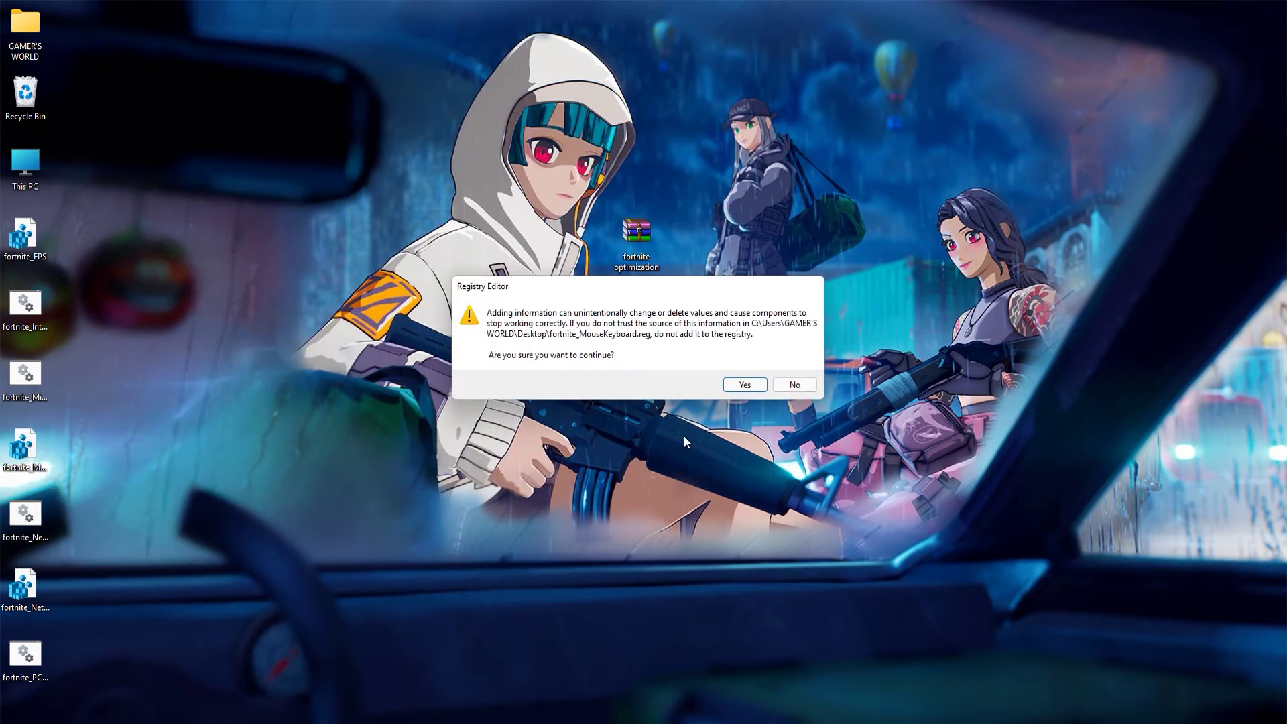
left_click(742, 383)
left_click(797, 369)
right_click(25, 513)
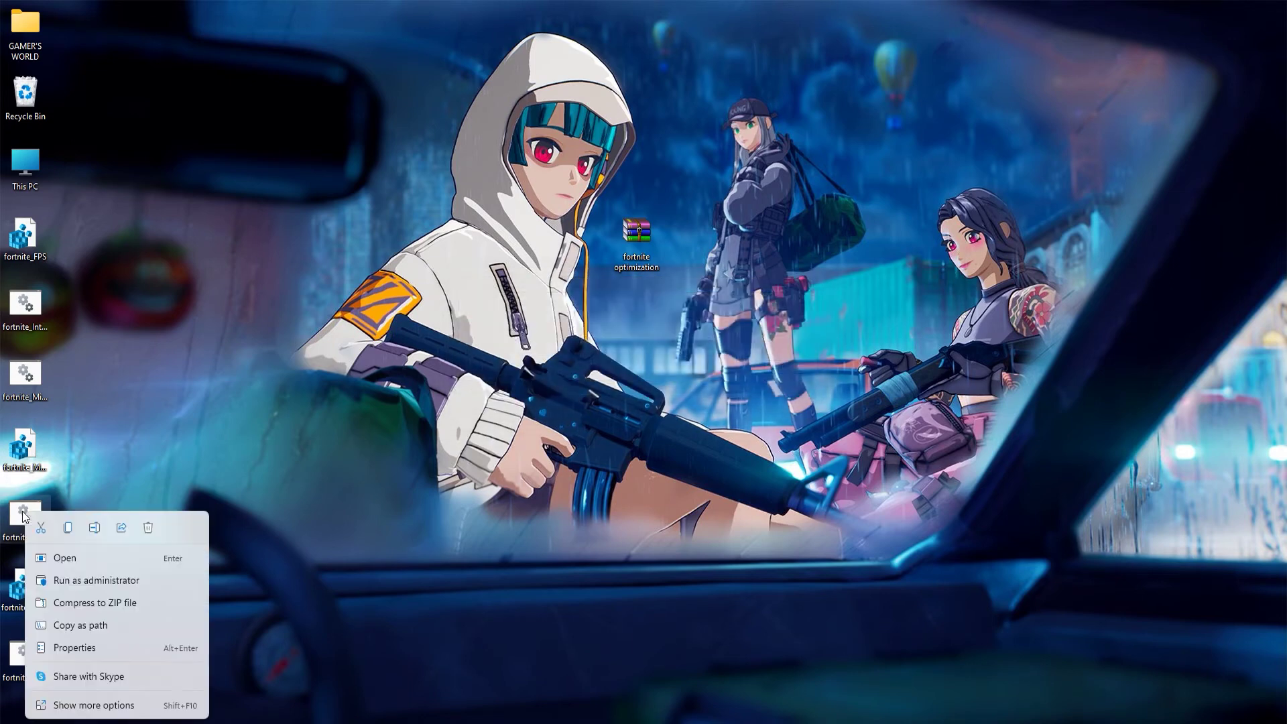
left_click(71, 581)
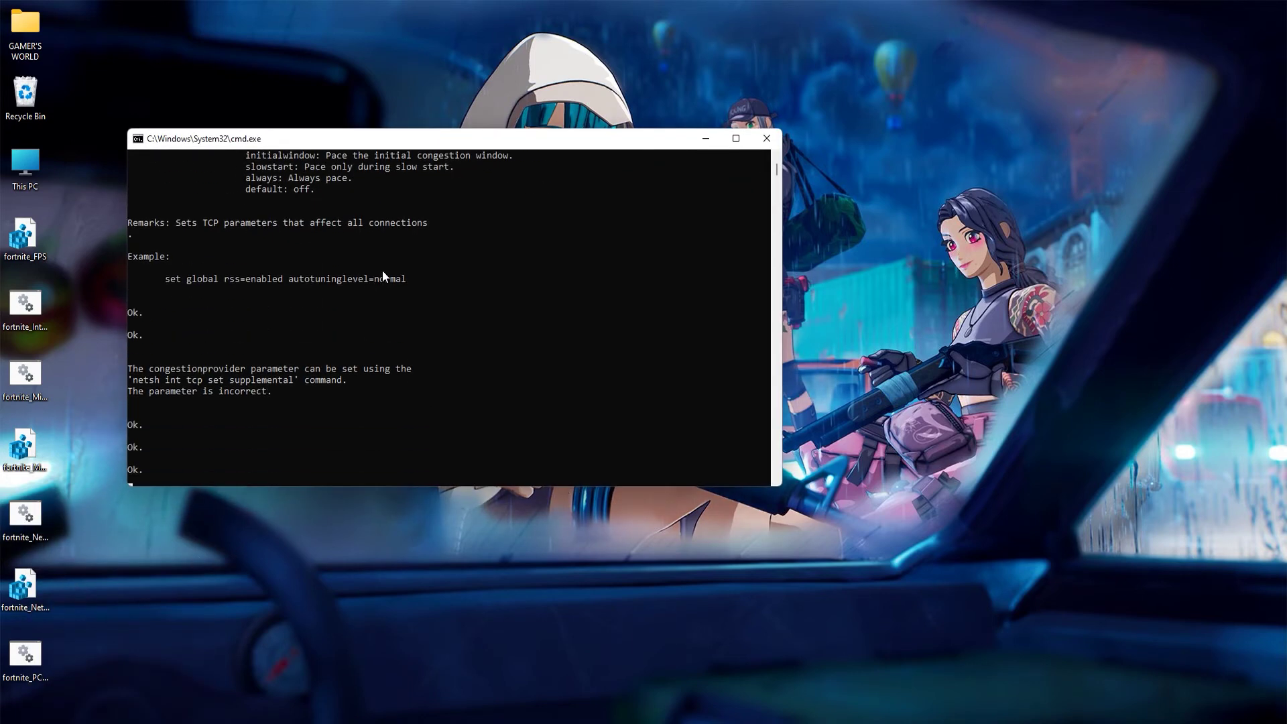
left_click(766, 138)
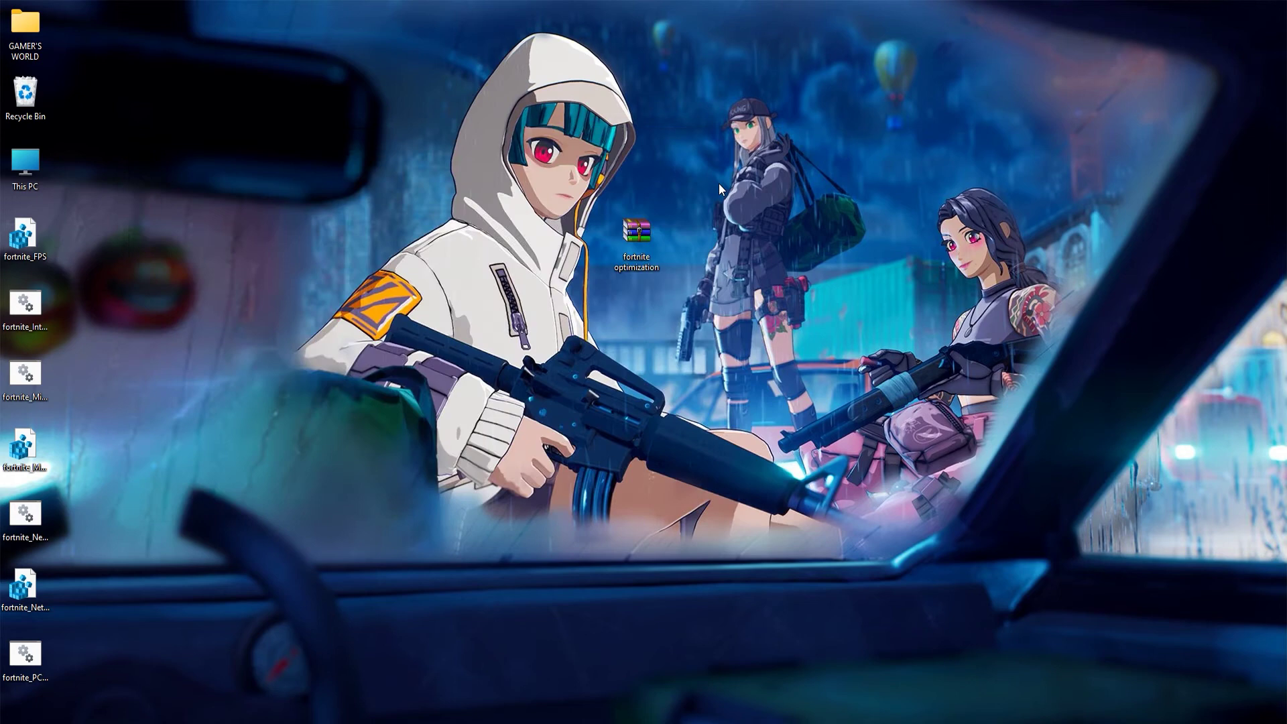
Merge fortnite_Network.reg into the registry and dismiss the confirmation
double_click(22, 604)
left_click(742, 384)
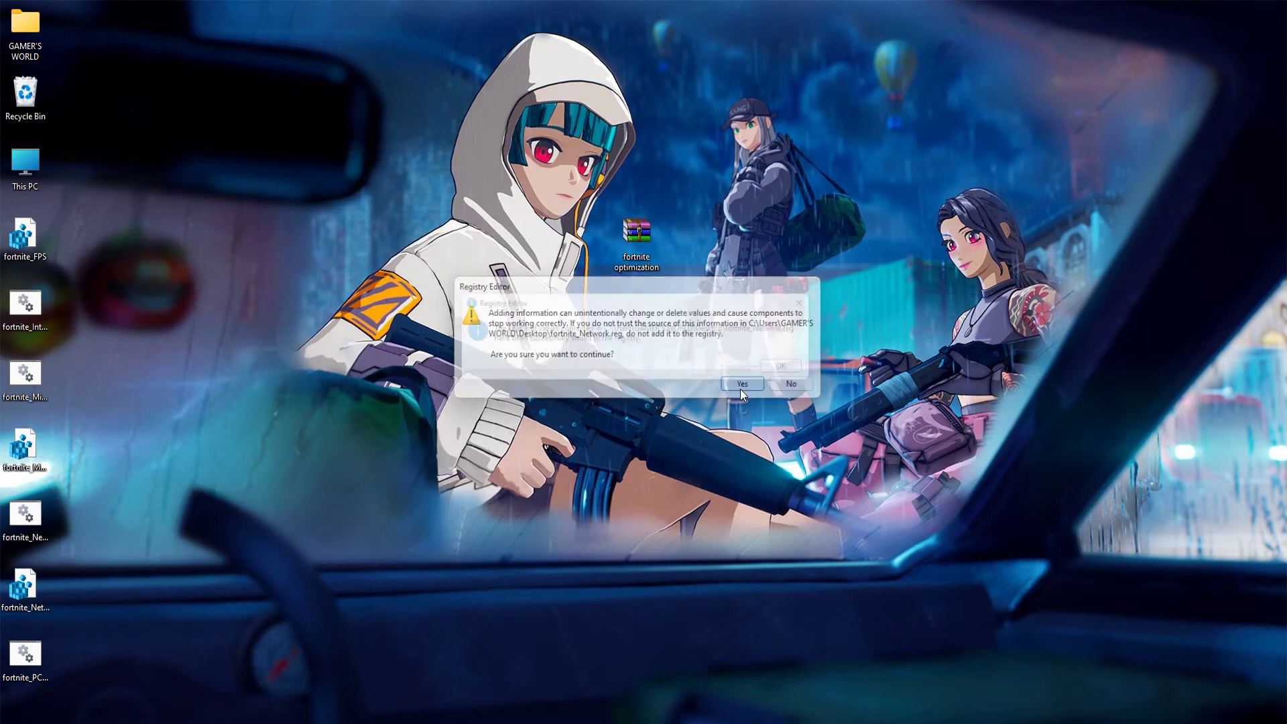
left_click(794, 370)
Run the fortnite_PC... batch file as administrator and close its command window
right_click(38, 658)
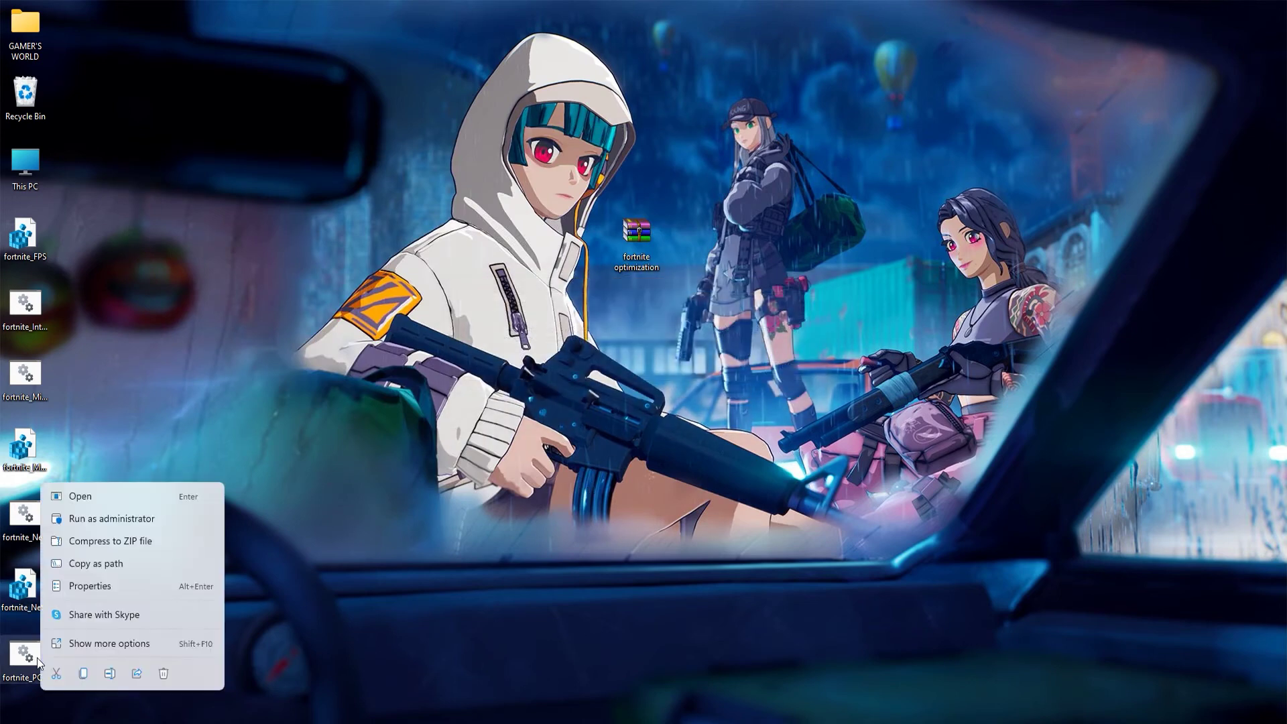
left_click(90, 523)
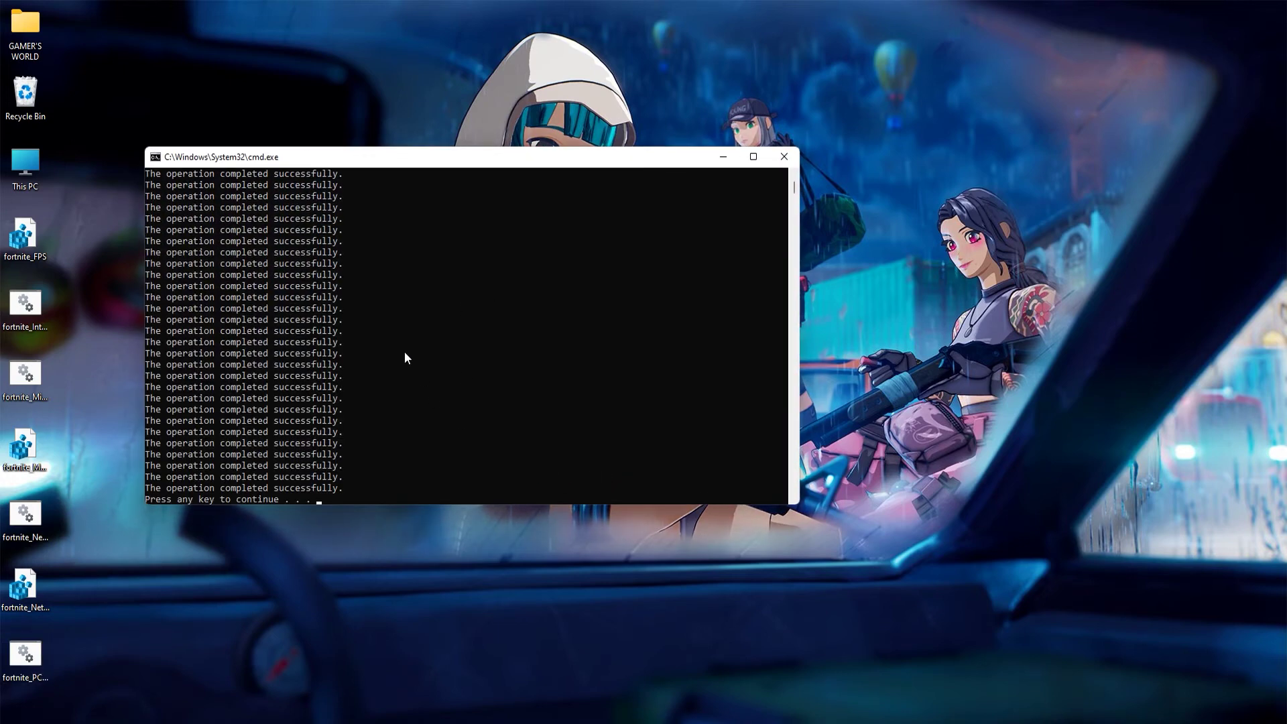
left_click(783, 156)
Delete all the extracted fortnite_ files from the desktop, place the fortnite optimization archive below This PC, and refresh the desktop
left_click_drag(92, 225, 17, 687)
key("Delete")
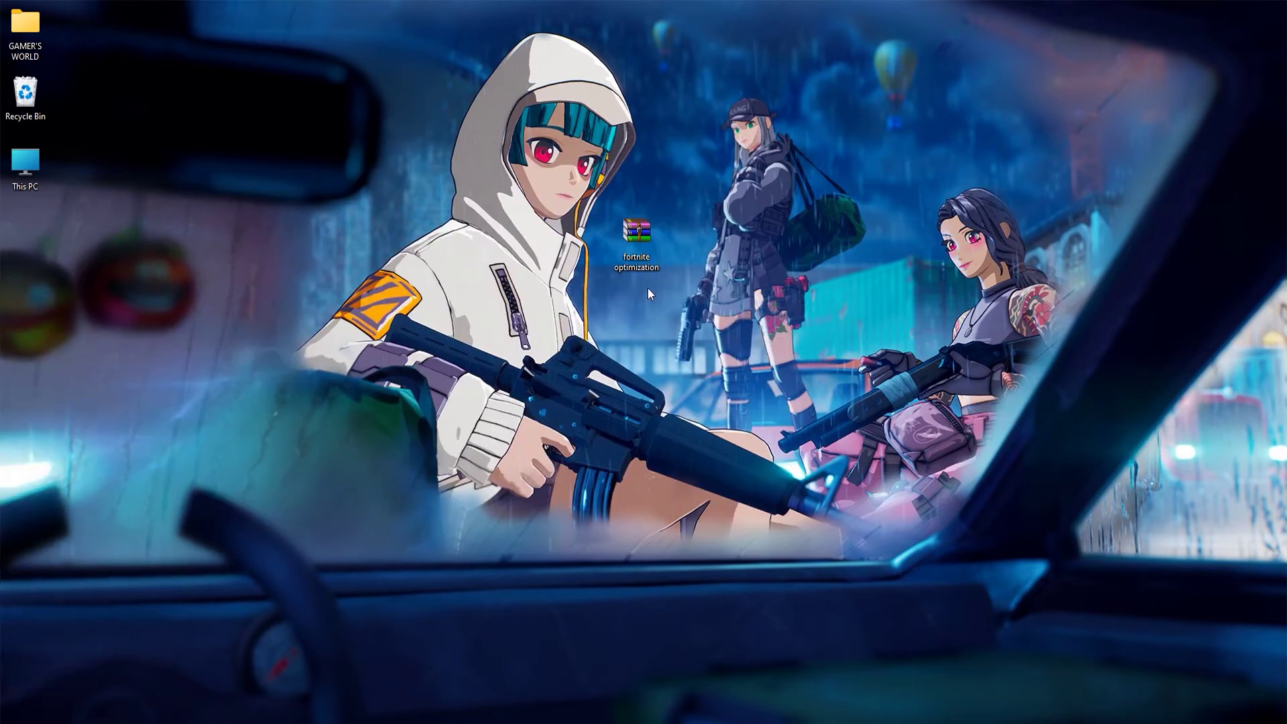
left_click_drag(637, 238, 54, 211)
right_click(154, 205)
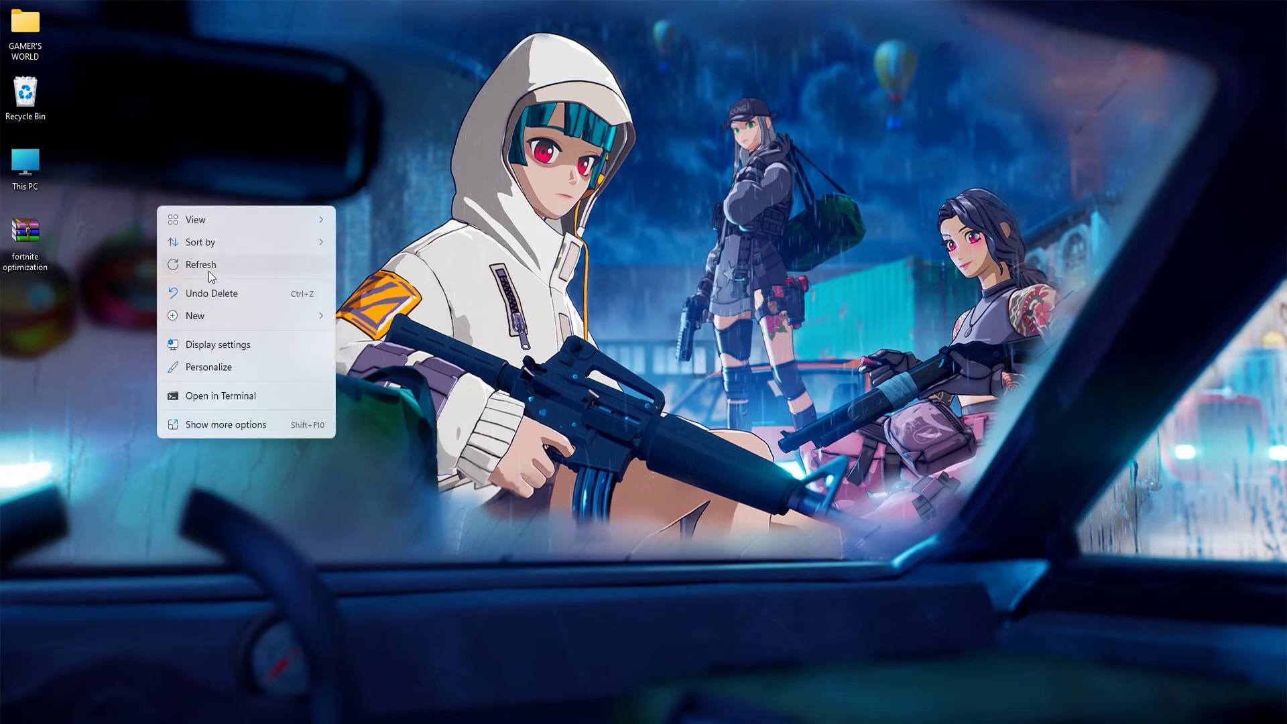
left_click(208, 271)
Find the Game Mode settings by searching for "game" and go on to the related Graphics settings
key("super")
type("game")
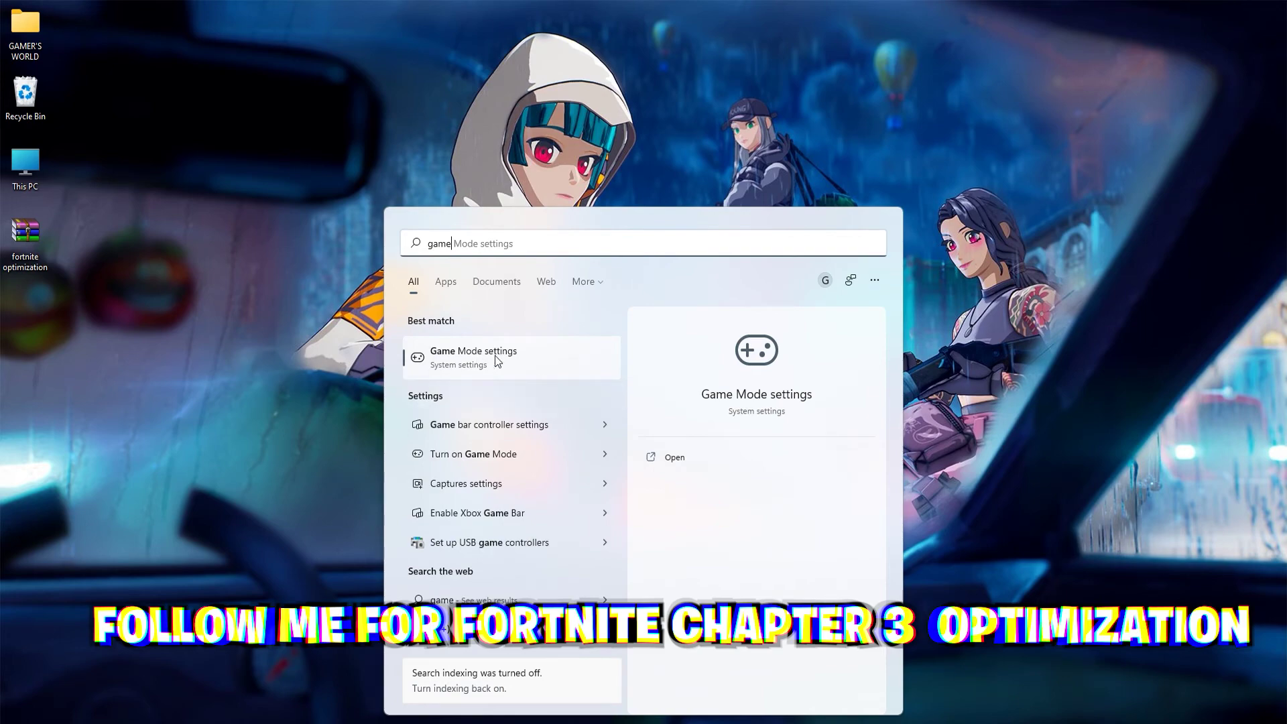
left_click(488, 357)
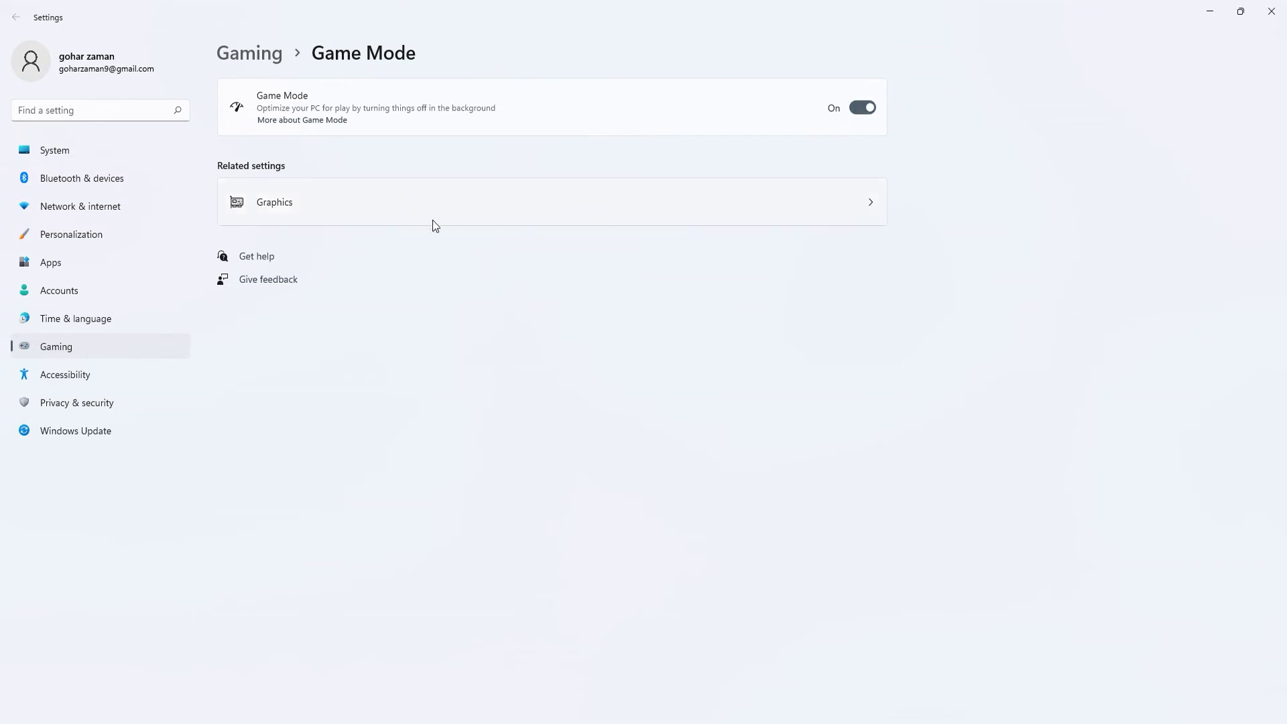
left_click(516, 210)
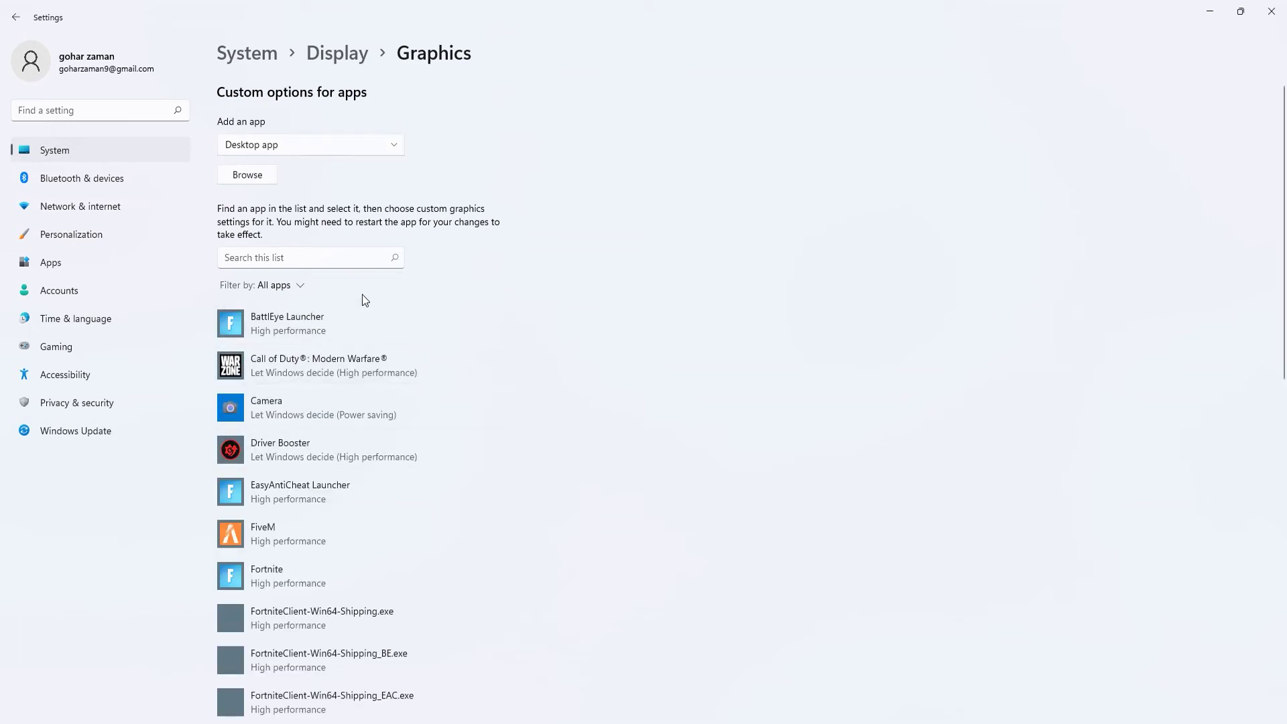
Remove the BattlEye Launcher, EasyAntiCheat Launcher and Fortnite entries from the custom graphics options app list
left_click(362, 320)
left_click(476, 396)
scroll(413, 449, "down", 3)
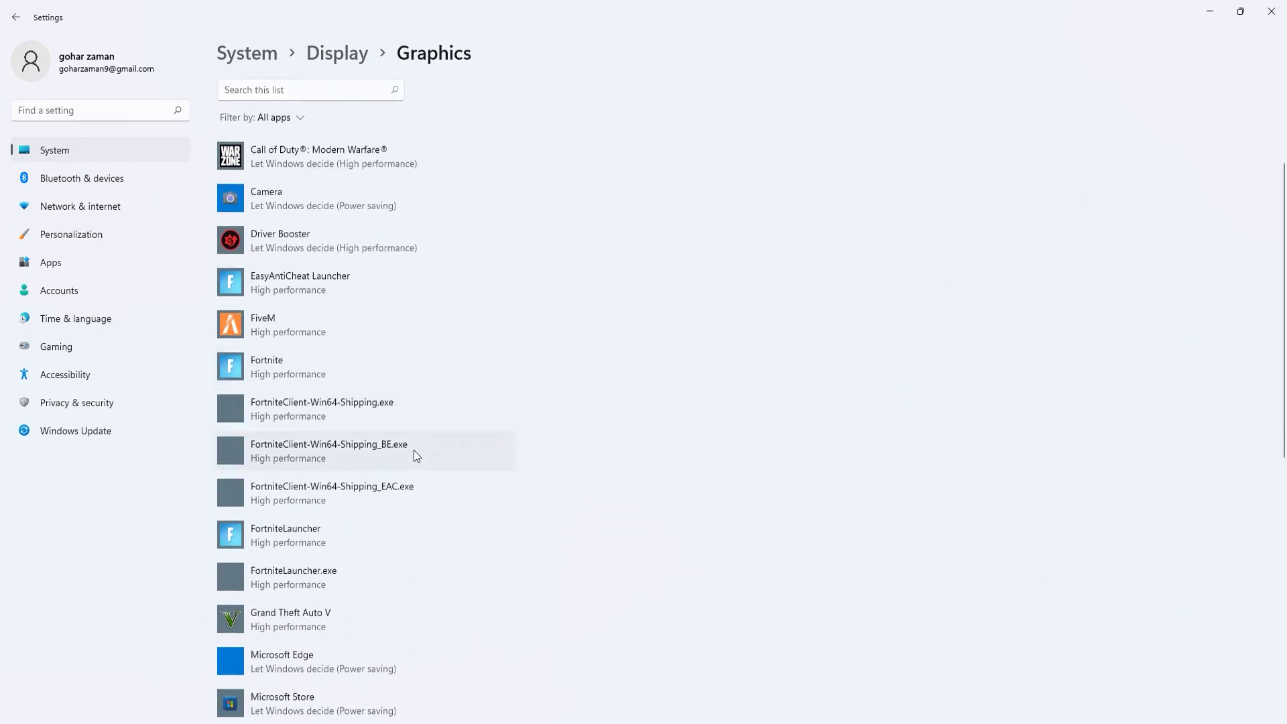
left_click(322, 312)
left_click(374, 259)
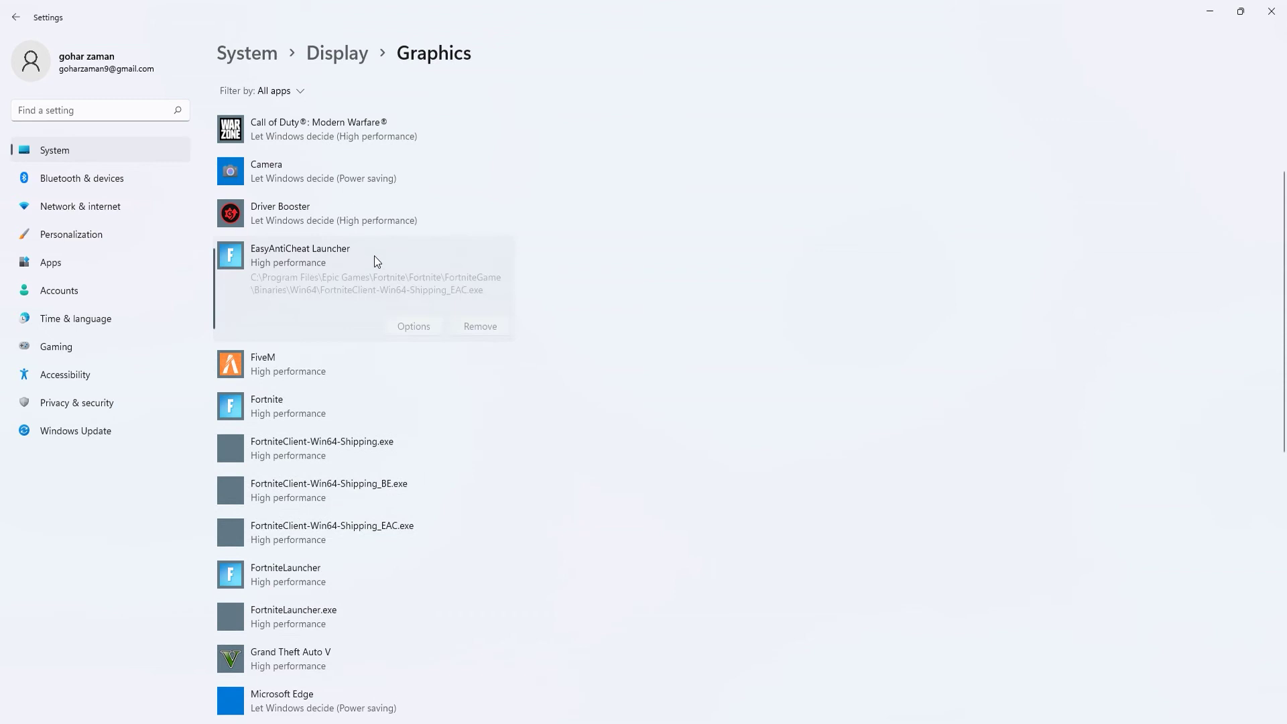
left_click(480, 325)
left_click(402, 345)
left_click(427, 307)
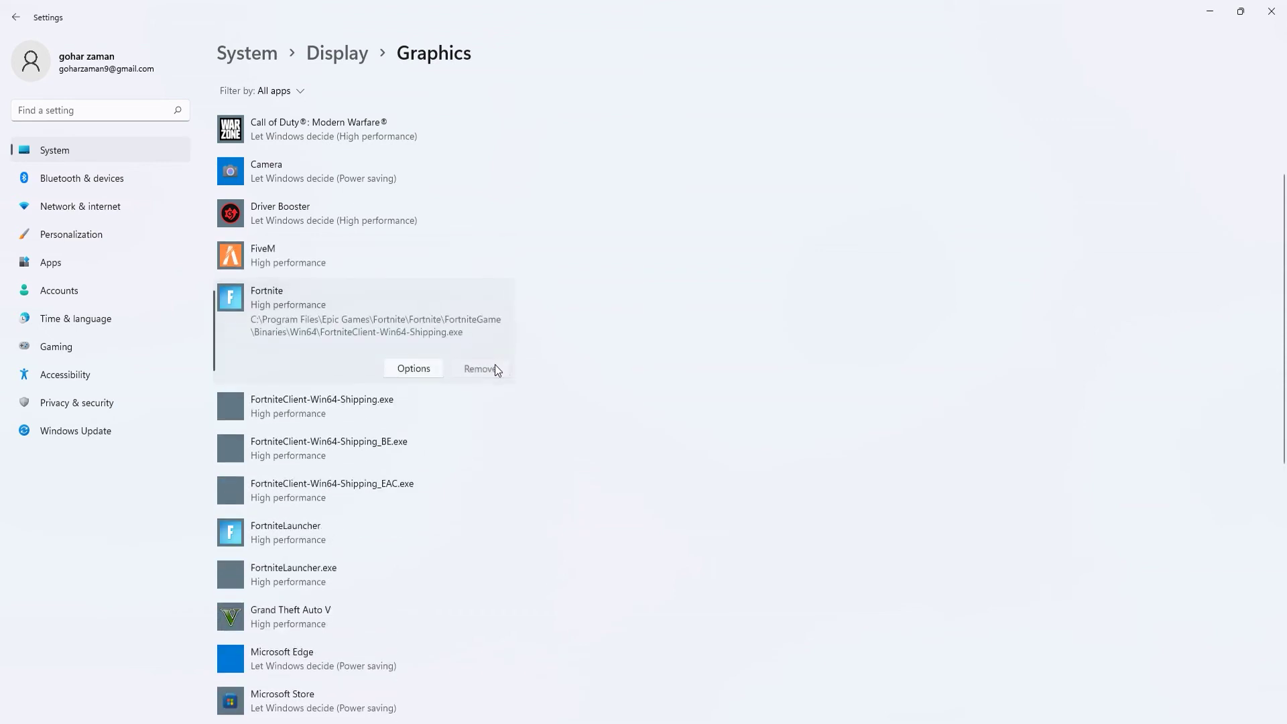
left_click(491, 368)
Add FortniteClient-Win64-Shipping to the graphics app list from Epic Games\Fortnite\Fortnite\FortniteGame\Binaries\Win64
scroll(288, 315, "up", 3)
left_click(258, 177)
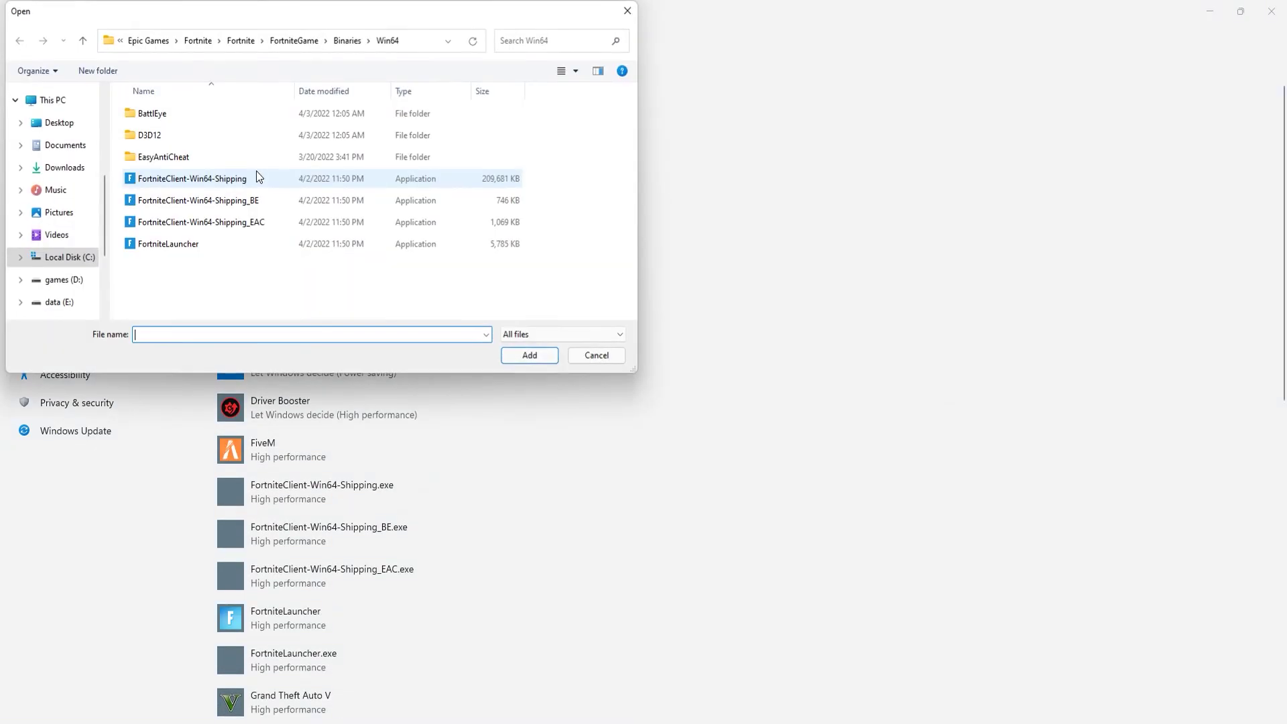
left_click_drag(284, 13, 679, 99)
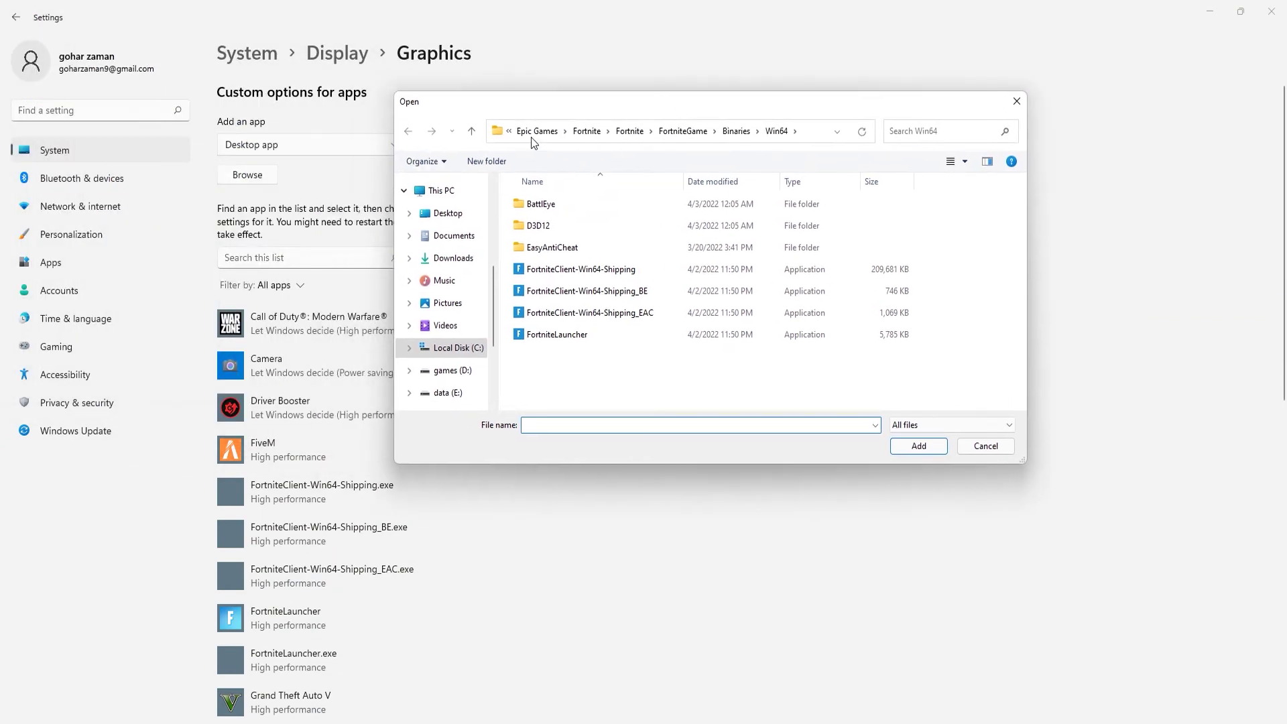
left_click(535, 131)
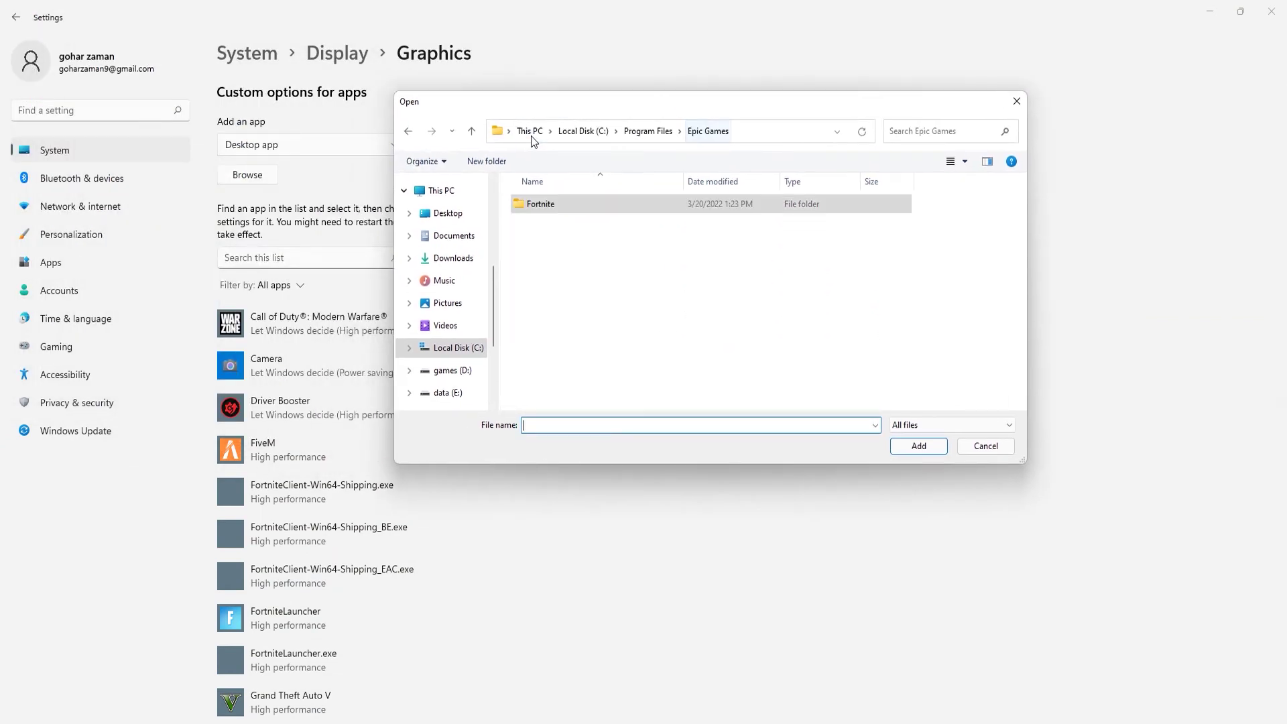
double_click(544, 205)
double_click(542, 226)
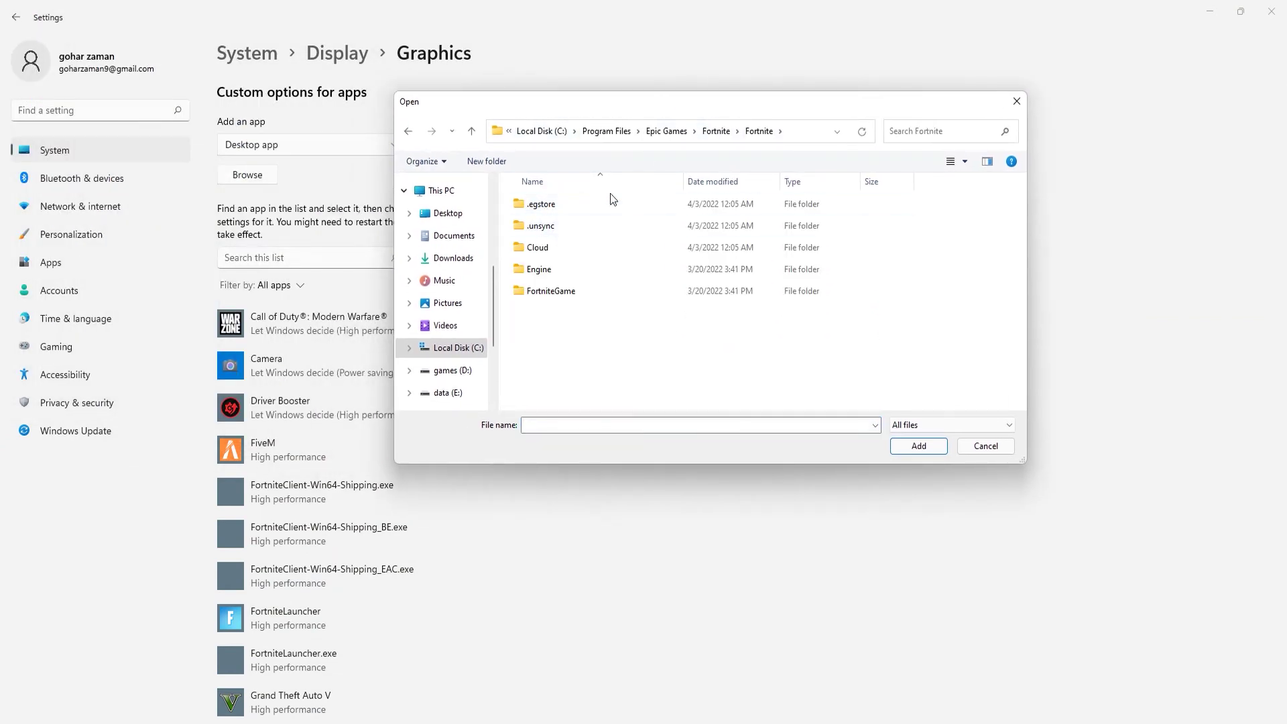
double_click(561, 289)
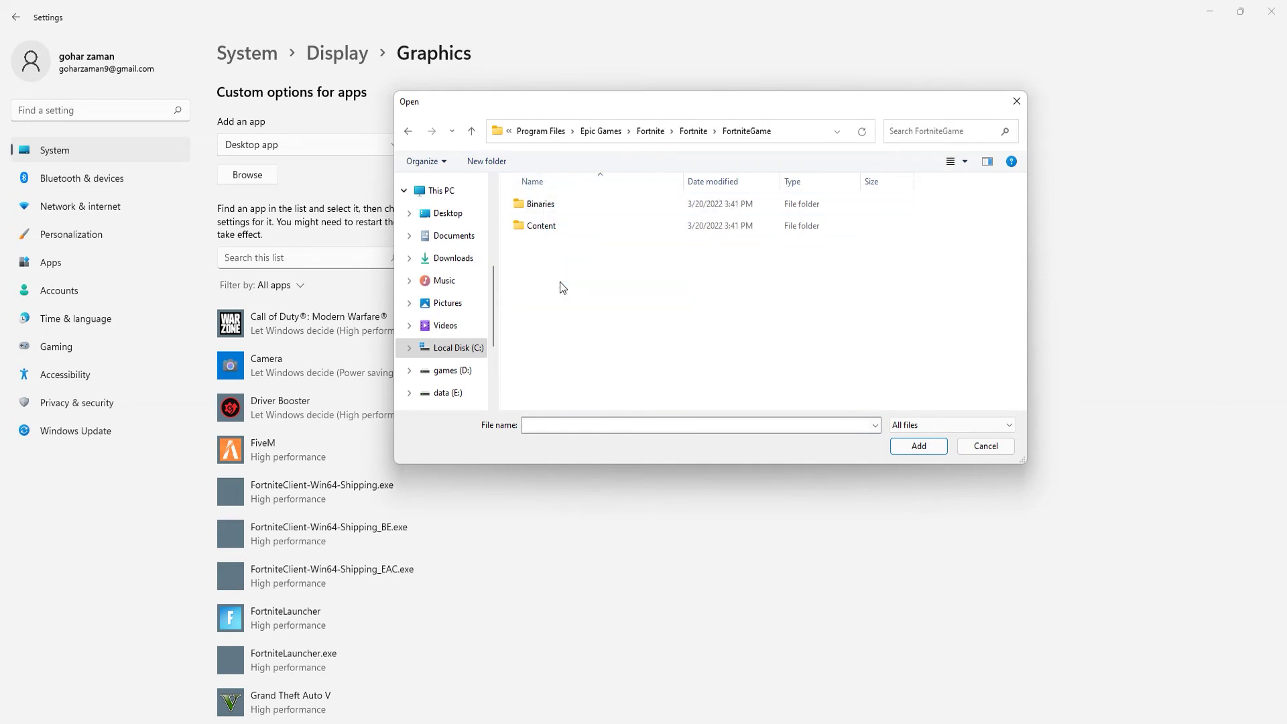
double_click(540, 204)
double_click(540, 225)
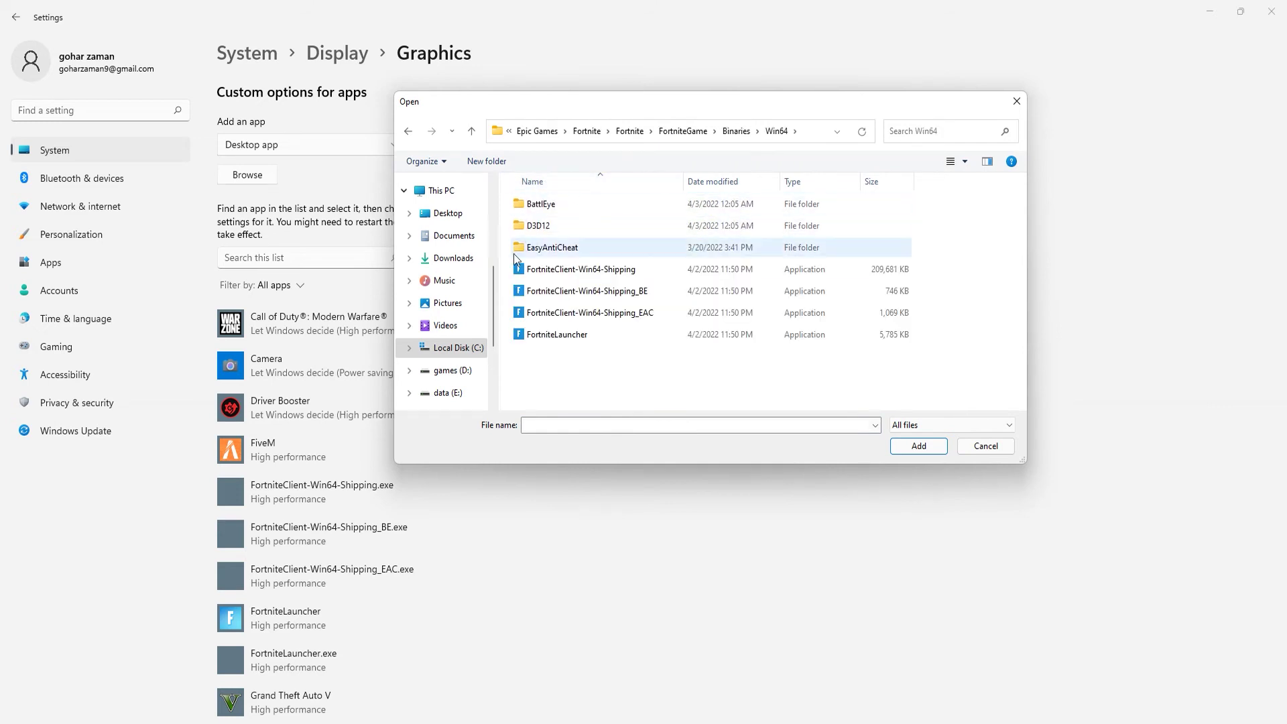
double_click(572, 270)
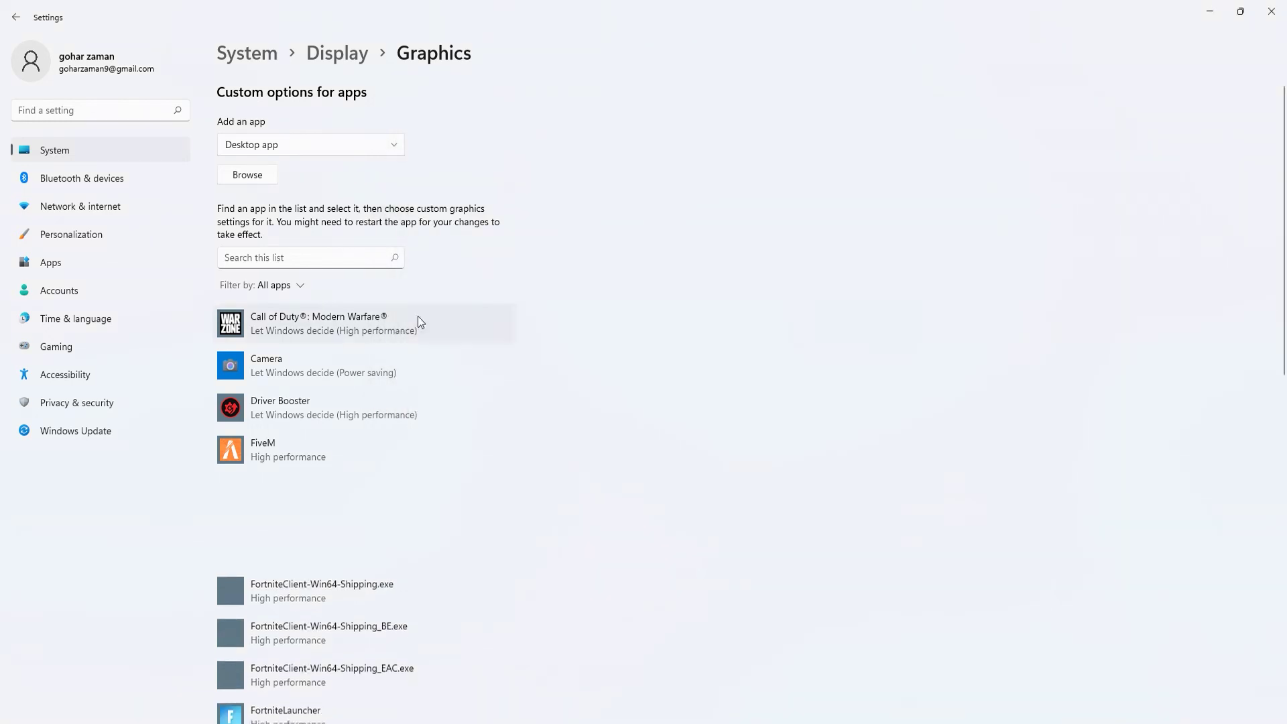
Add FortniteClient-Win64-Shipping_BE and FortniteClient-Win64-Shipping_EAC from the same Win64 folder, and try to add FortniteLauncher
left_click(257, 176)
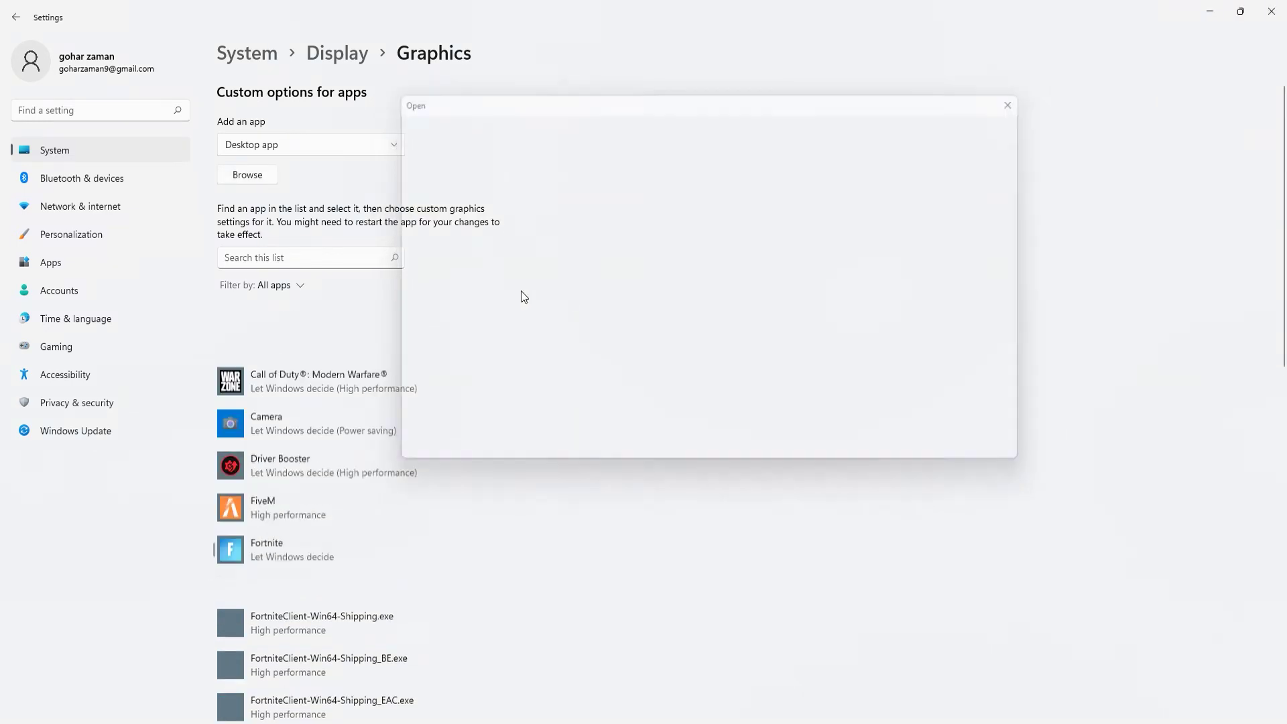
left_click(256, 176)
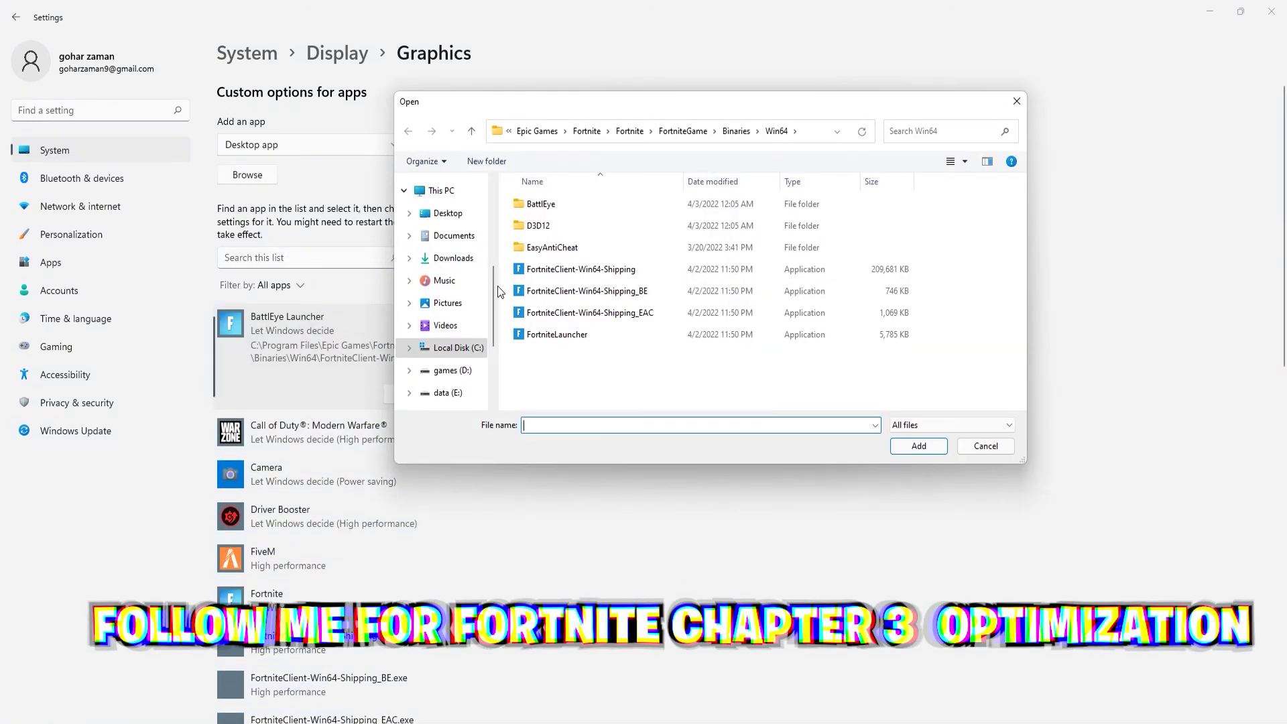
double_click(546, 313)
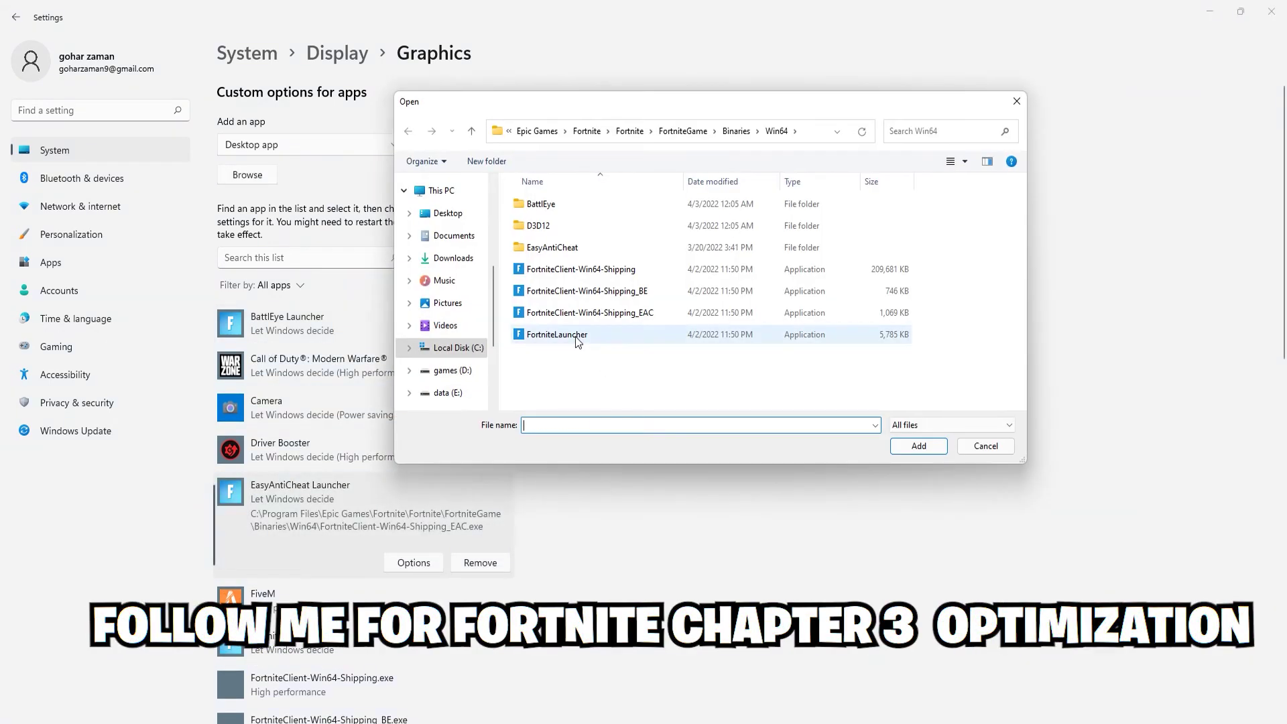
double_click(531, 330)
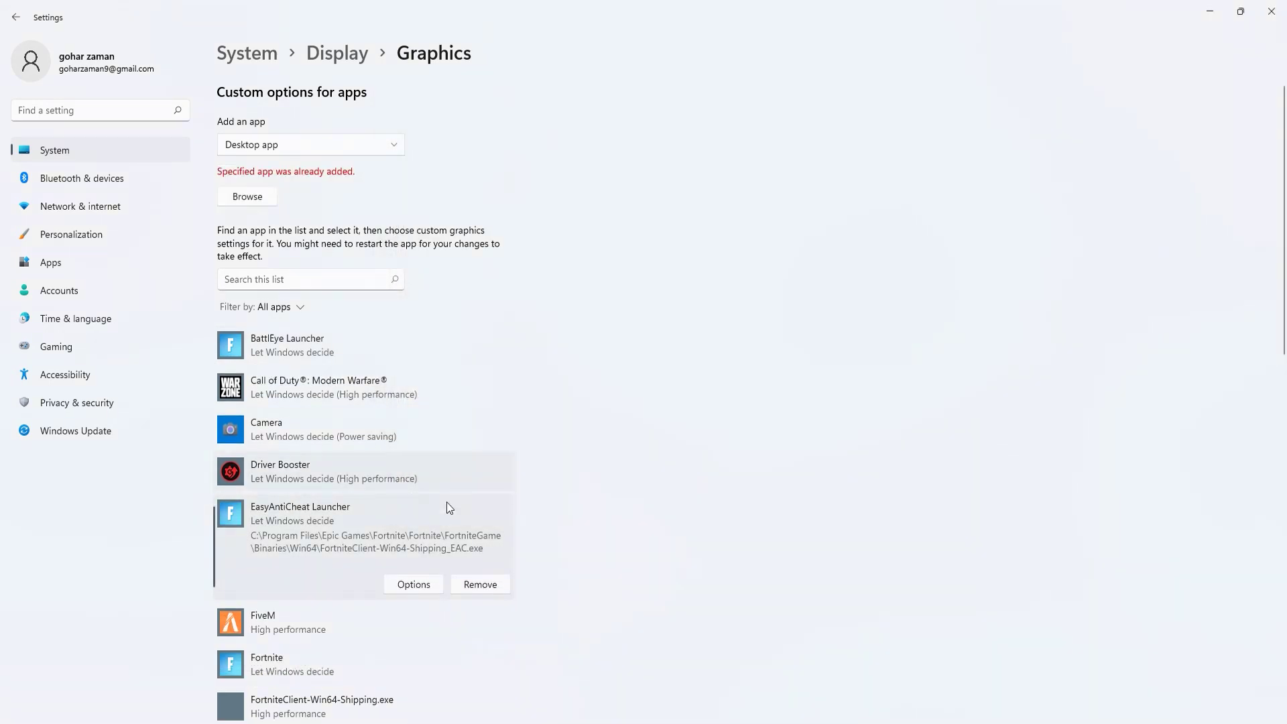
Set the graphics preference of BattlEye Launcher and EasyAntiCheat Launcher to High performance, saving each
left_click(358, 352)
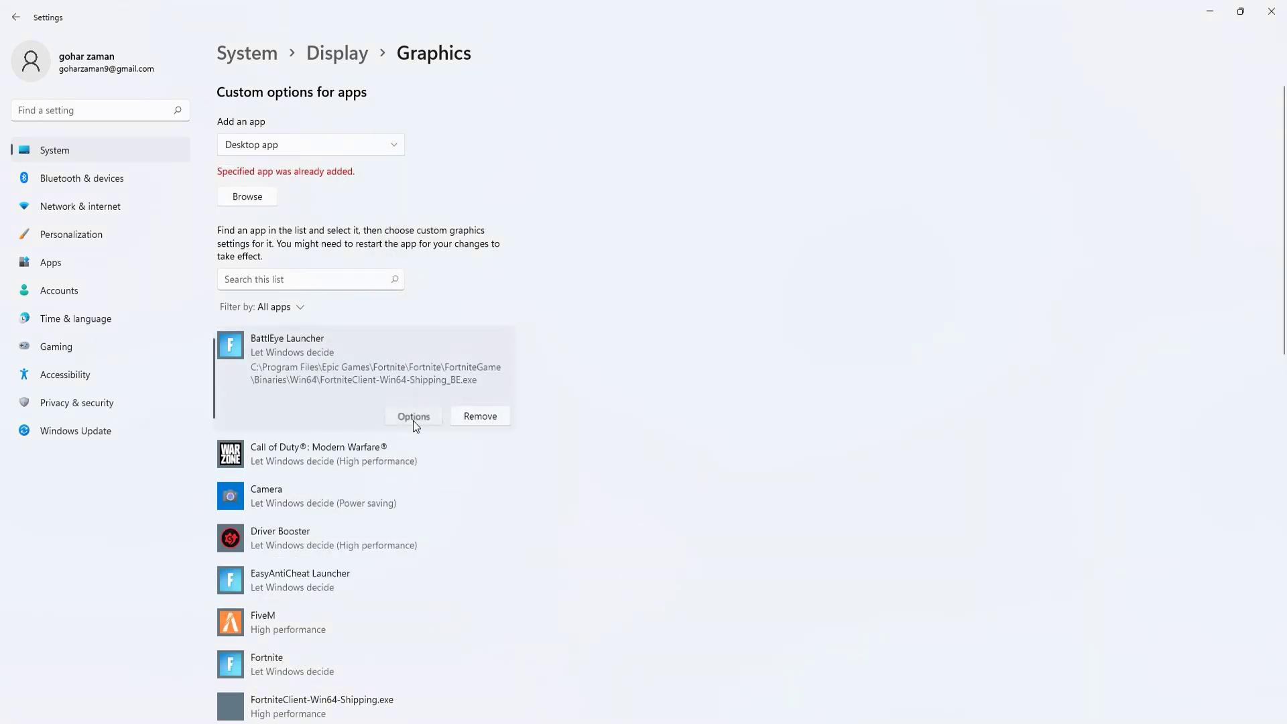
left_click(414, 417)
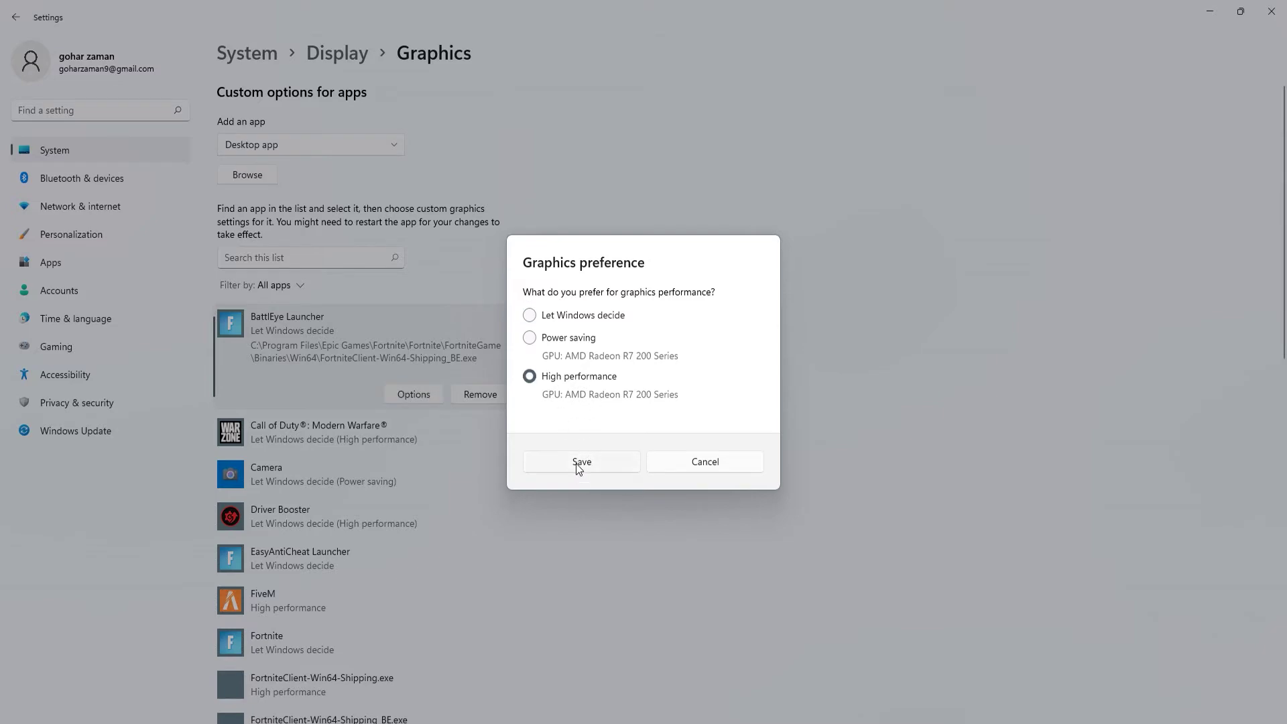
left_click(580, 461)
scroll(403, 445, "down", 3)
left_click(375, 329)
left_click(413, 368)
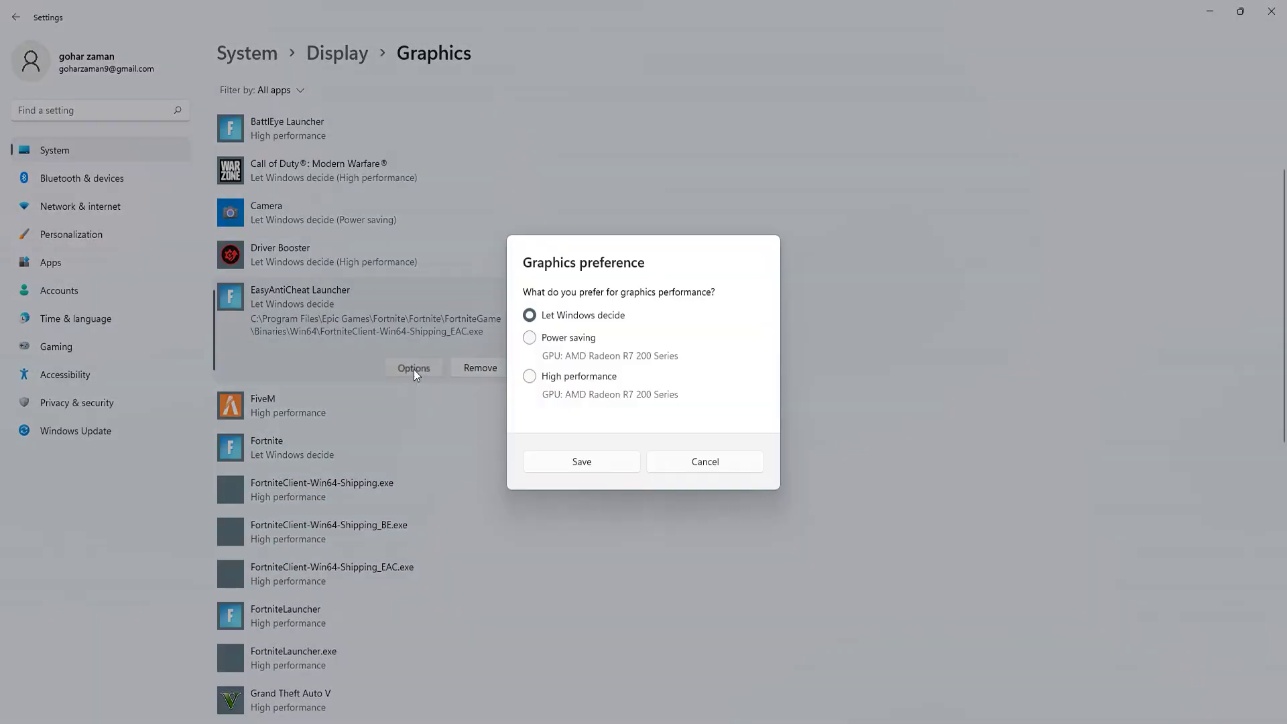
left_click(567, 380)
left_click(582, 463)
Save High performance as the graphics preference for Fortnite and FortniteLauncher, and close Settings
left_click(311, 445)
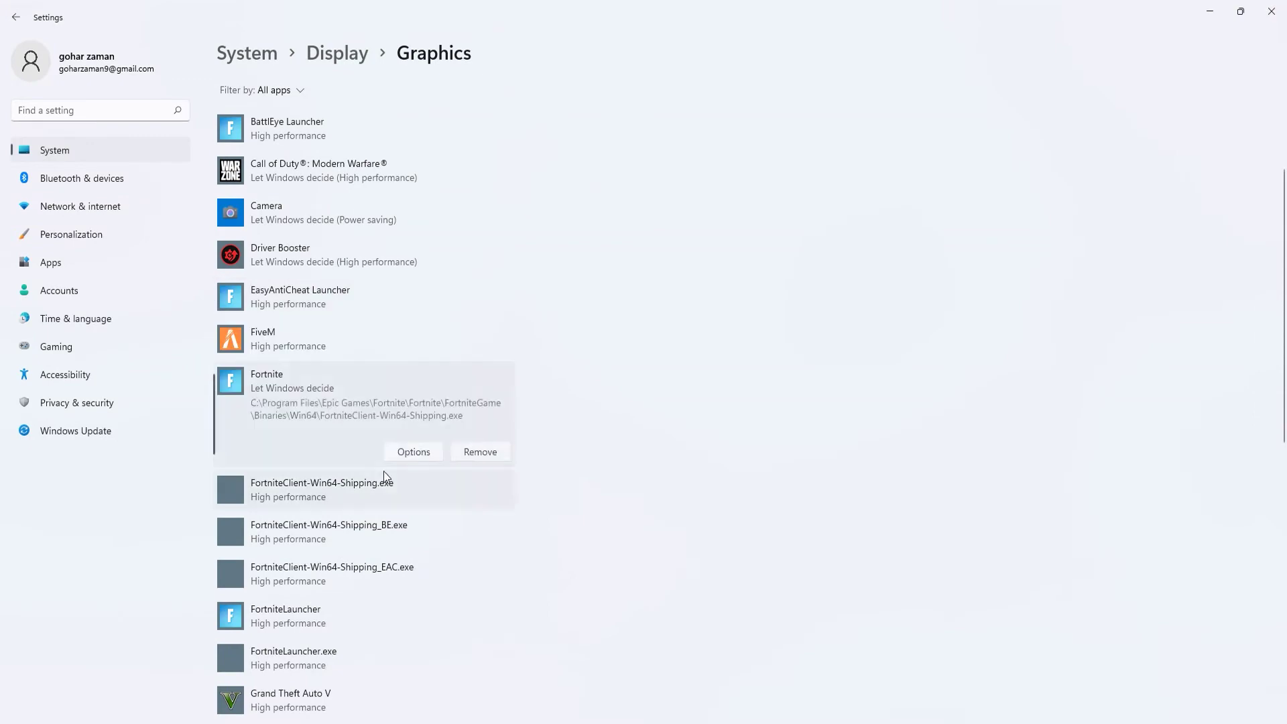
left_click(413, 452)
left_click(597, 468)
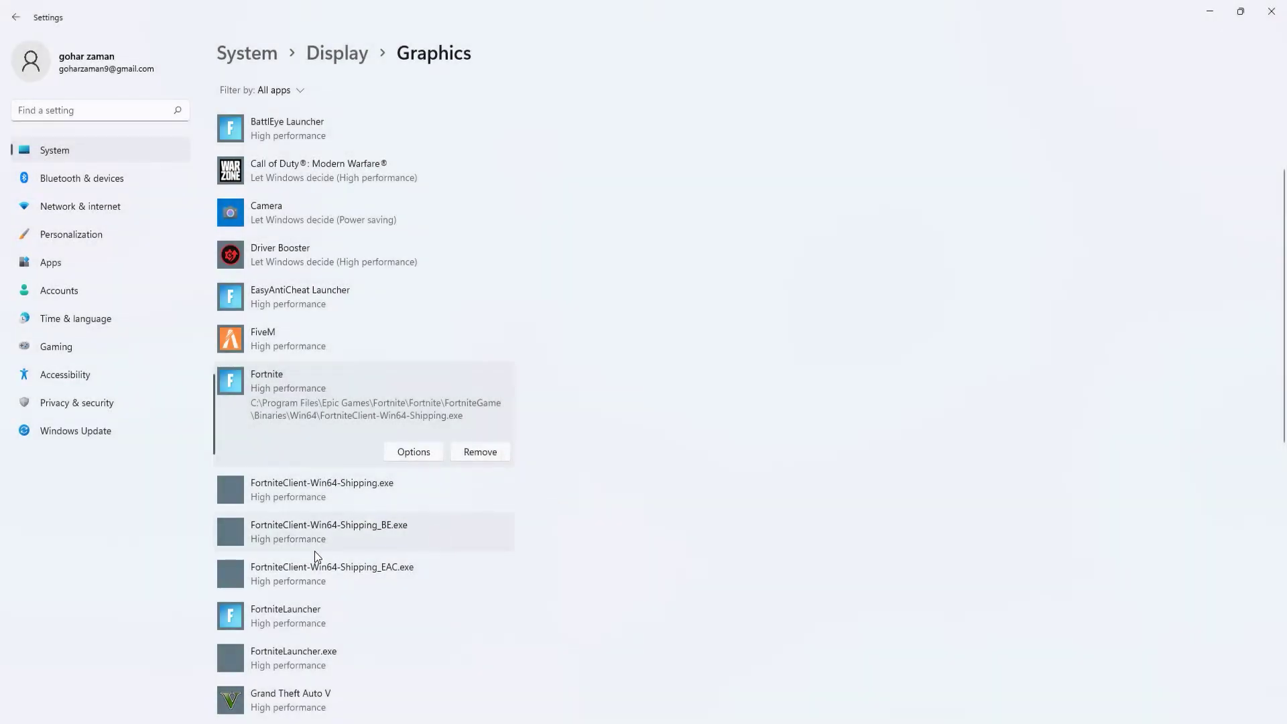
left_click(355, 612)
left_click(412, 620)
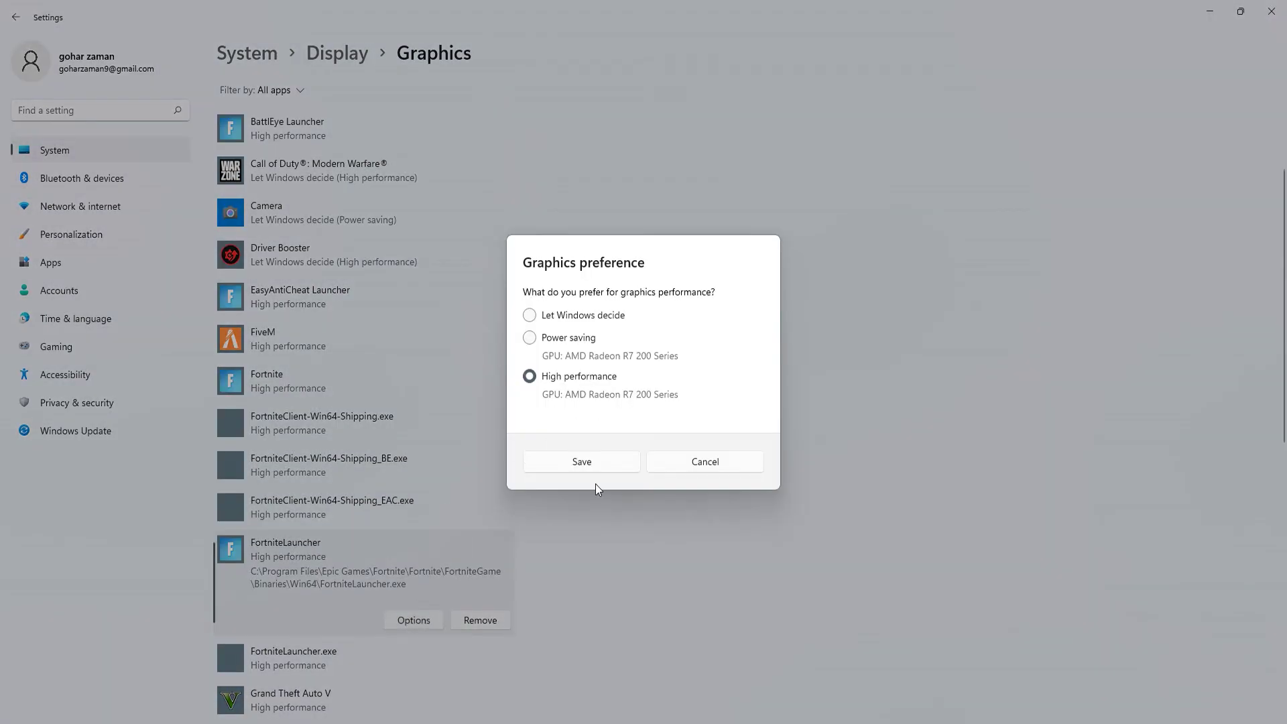
left_click(596, 467)
left_click(1271, 11)
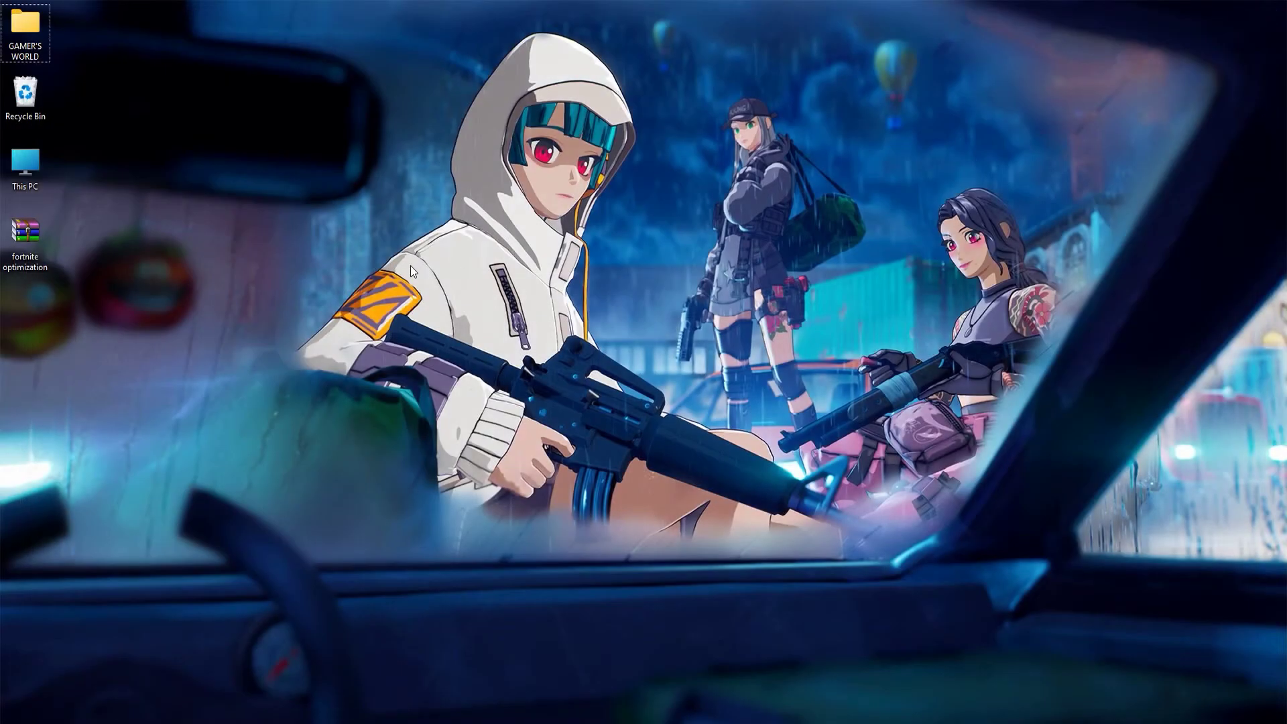
In File Explorer, open the folder C:\Program Files\Epic Games\Fortnite\Fortnite\FortniteGame\Binaries\Win64
double_click(33, 163)
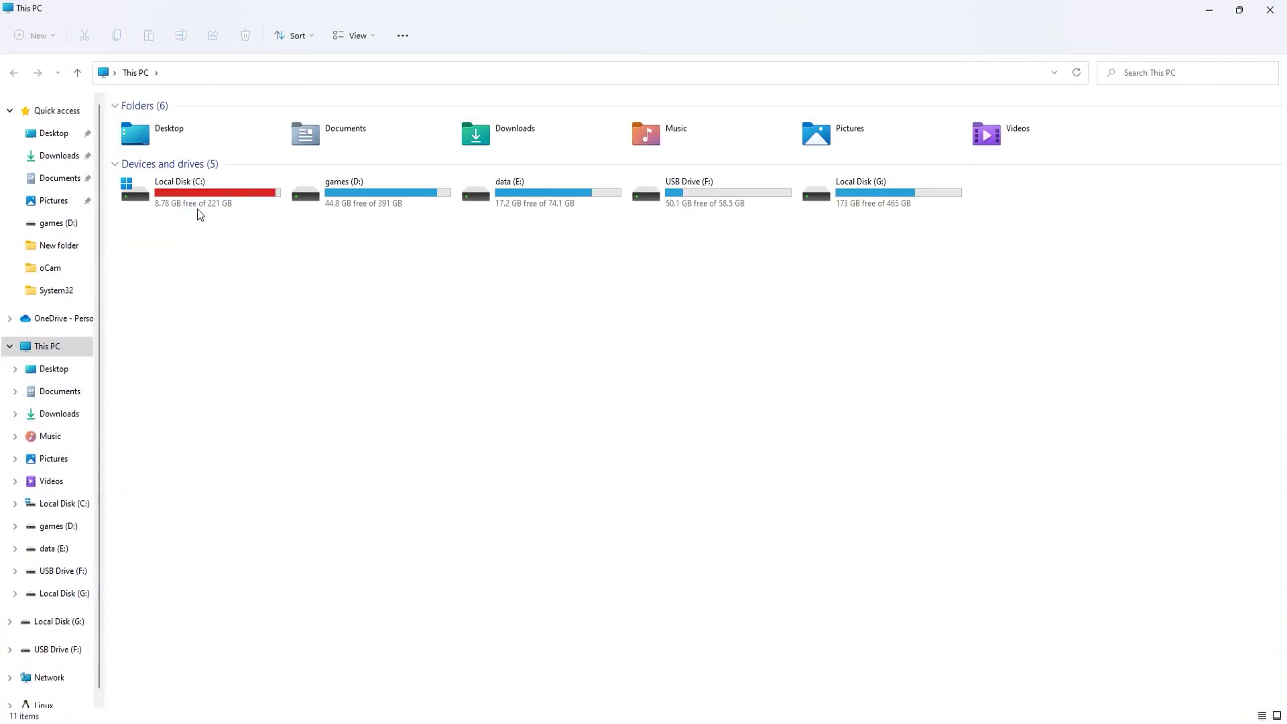
double_click(197, 207)
double_click(165, 188)
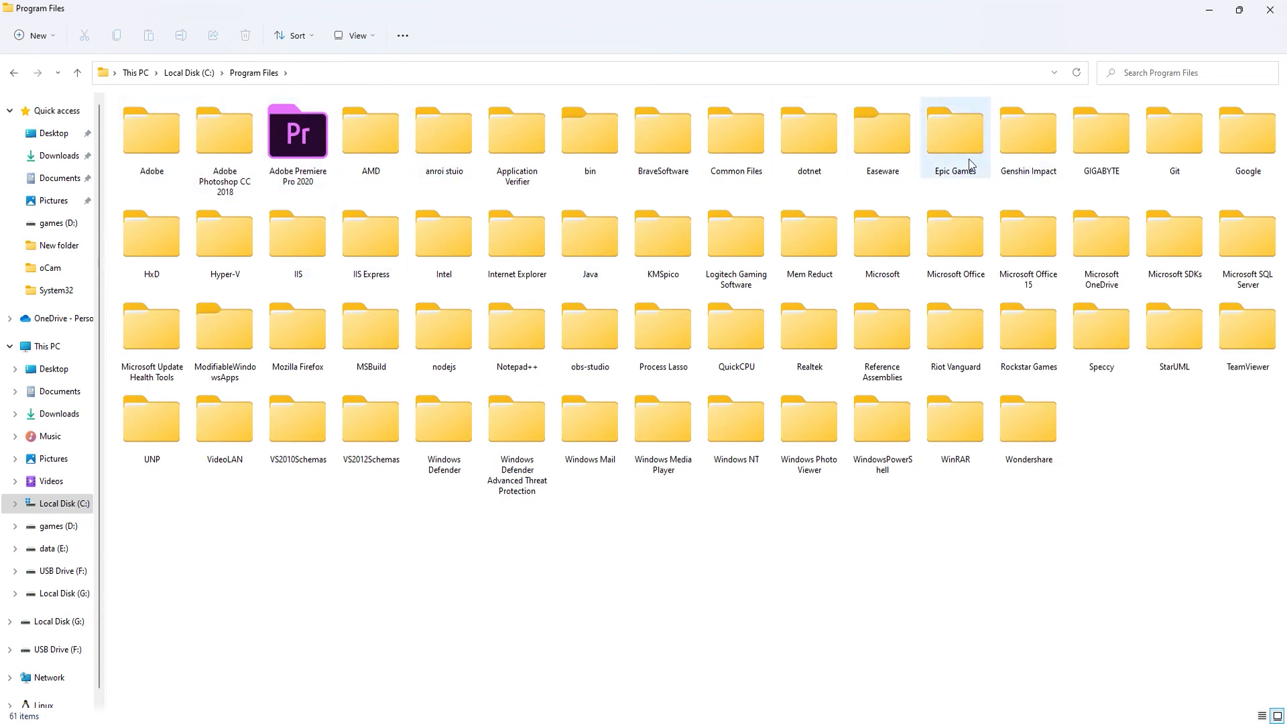
left_click(933, 166)
double_click(947, 157)
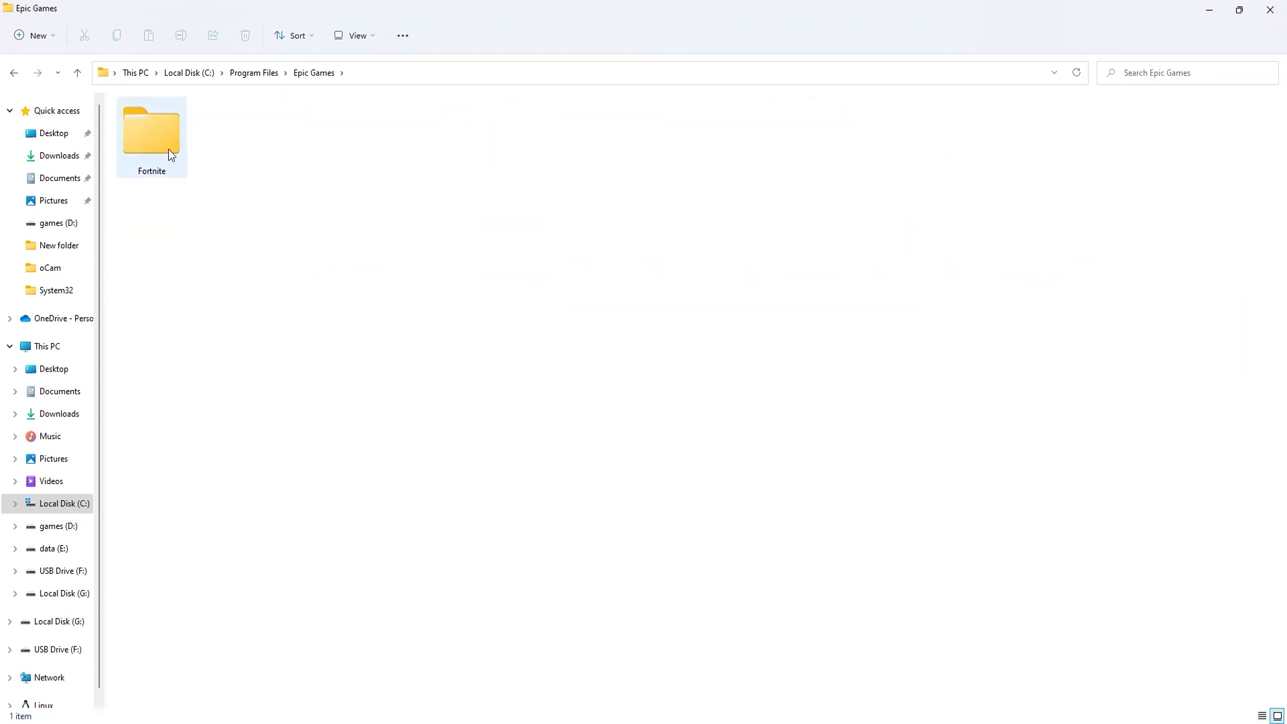
double_click(168, 149)
left_click(203, 142)
double_click(204, 142)
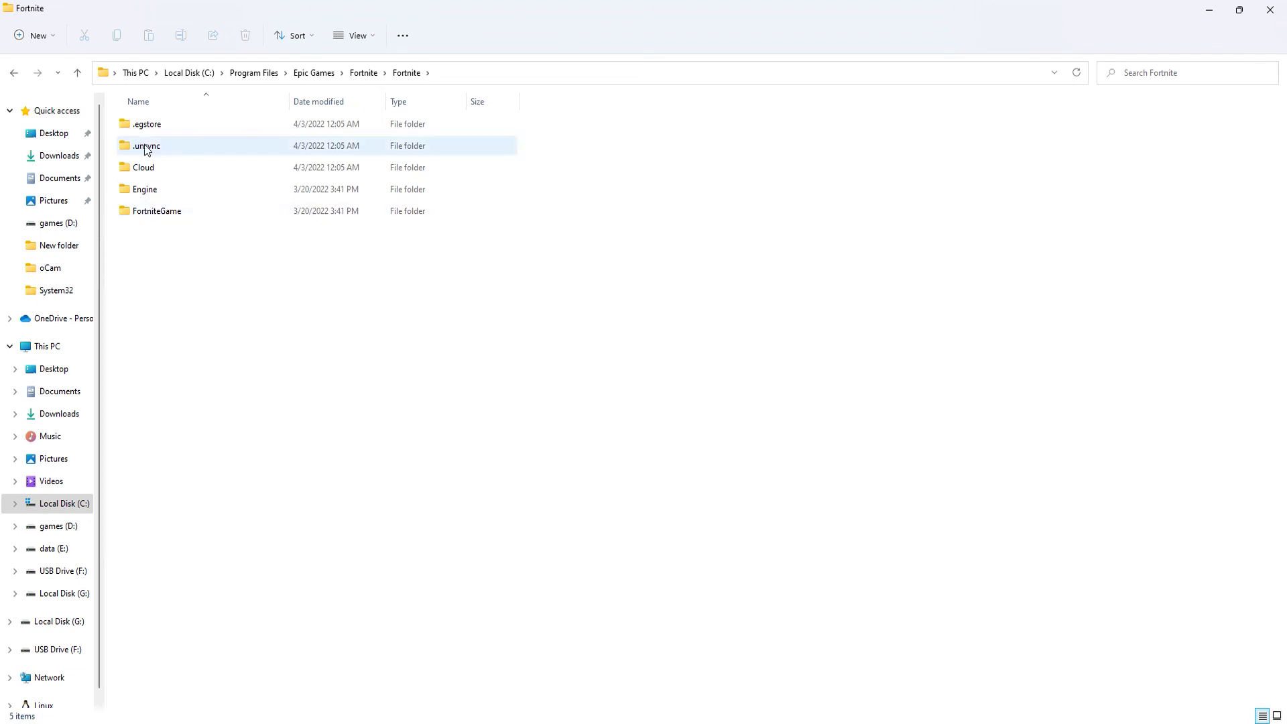
double_click(171, 203)
double_click(152, 126)
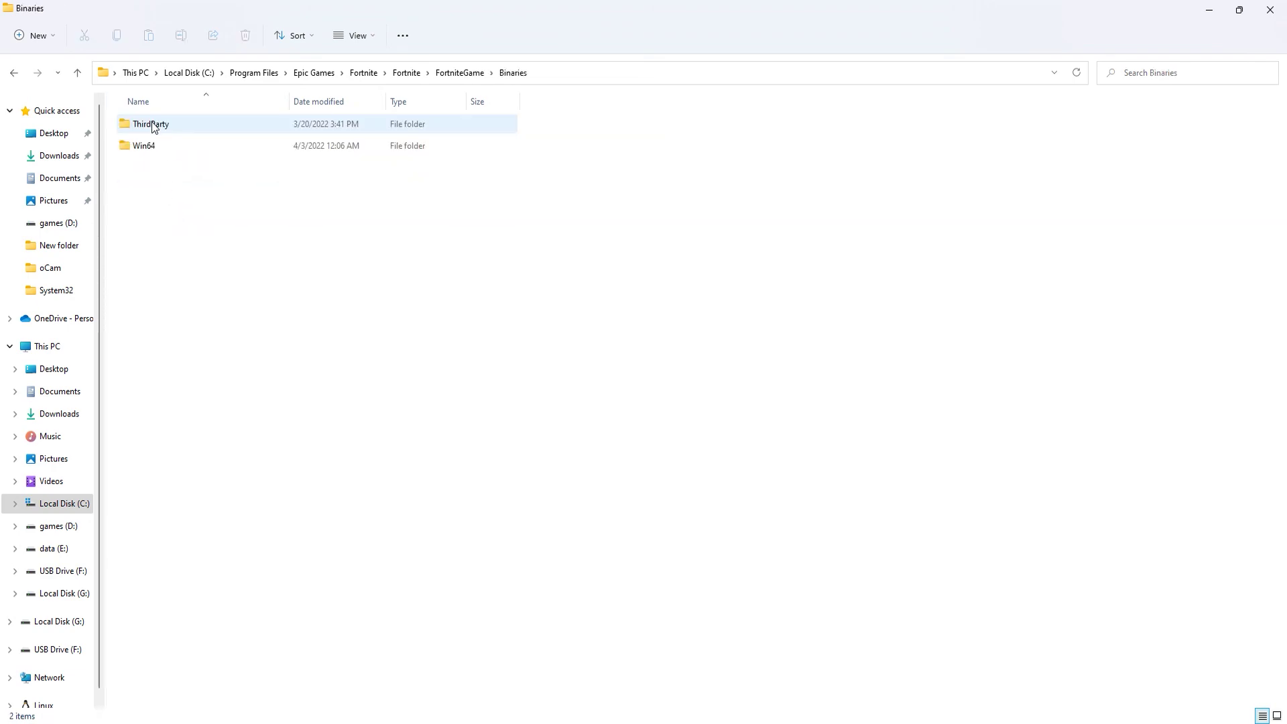
double_click(159, 148)
In the Win64 folder, open the compatibility settings of FortniteClient-Win64-Shipping
scroll(462, 230, "down", 10)
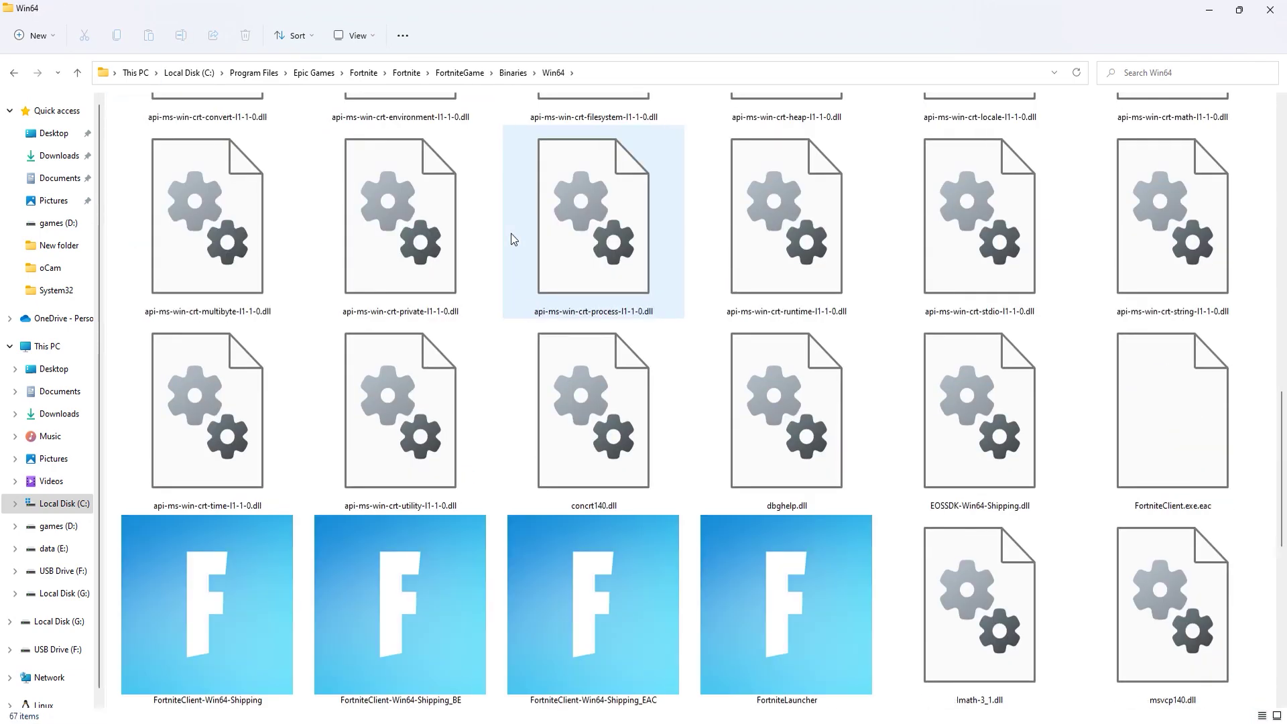
left_click_drag(871, 302, 114, 336)
right_click(188, 262)
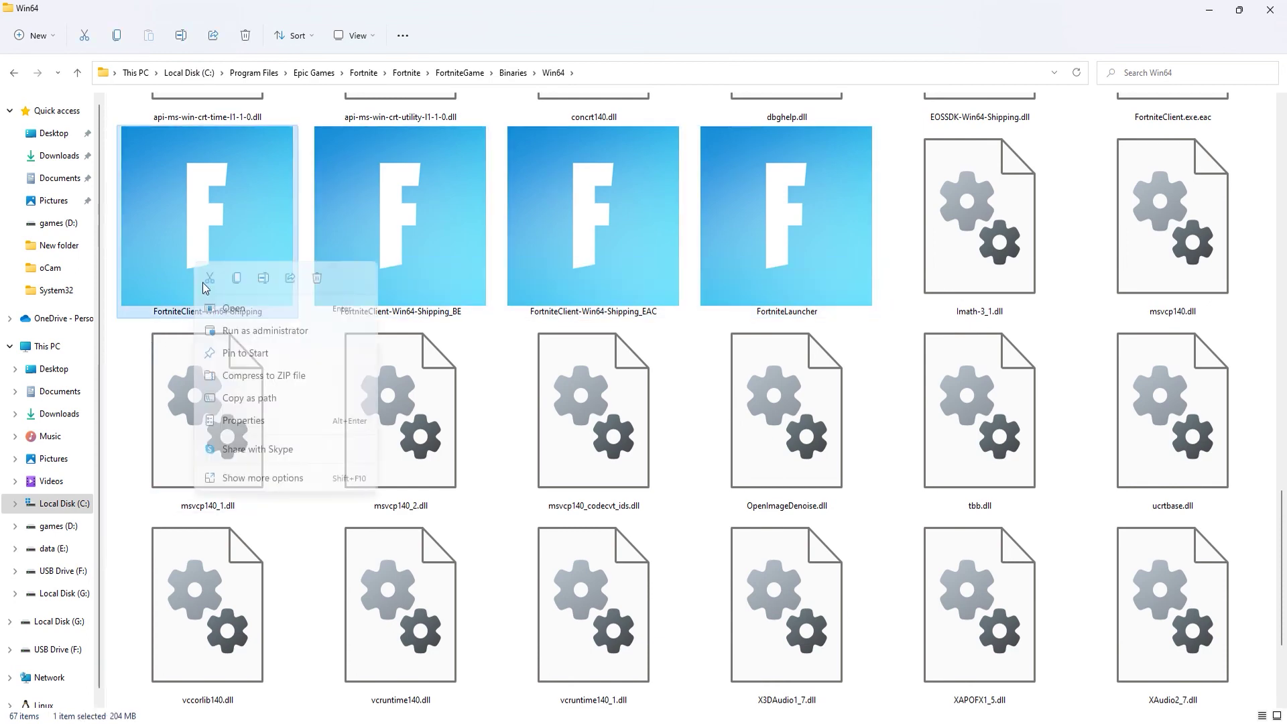
left_click(282, 479)
left_click(315, 463)
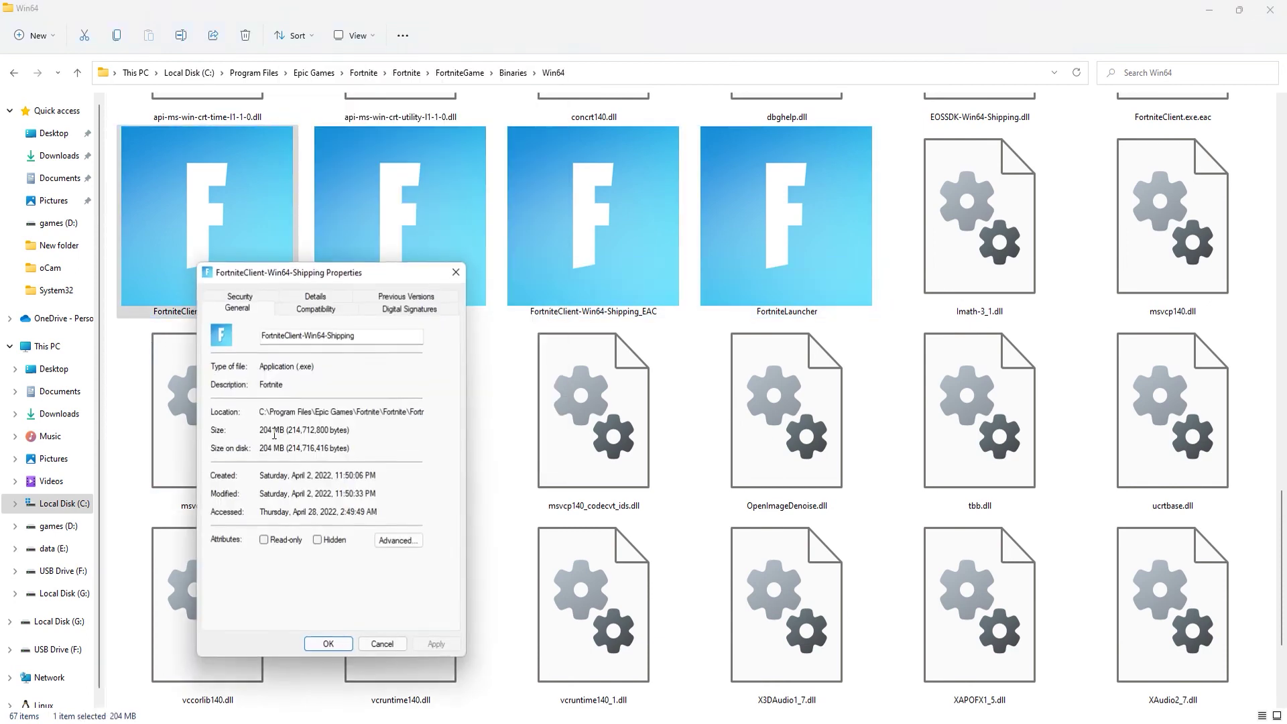
left_click_drag(306, 295, 748, 273)
left_click(752, 303)
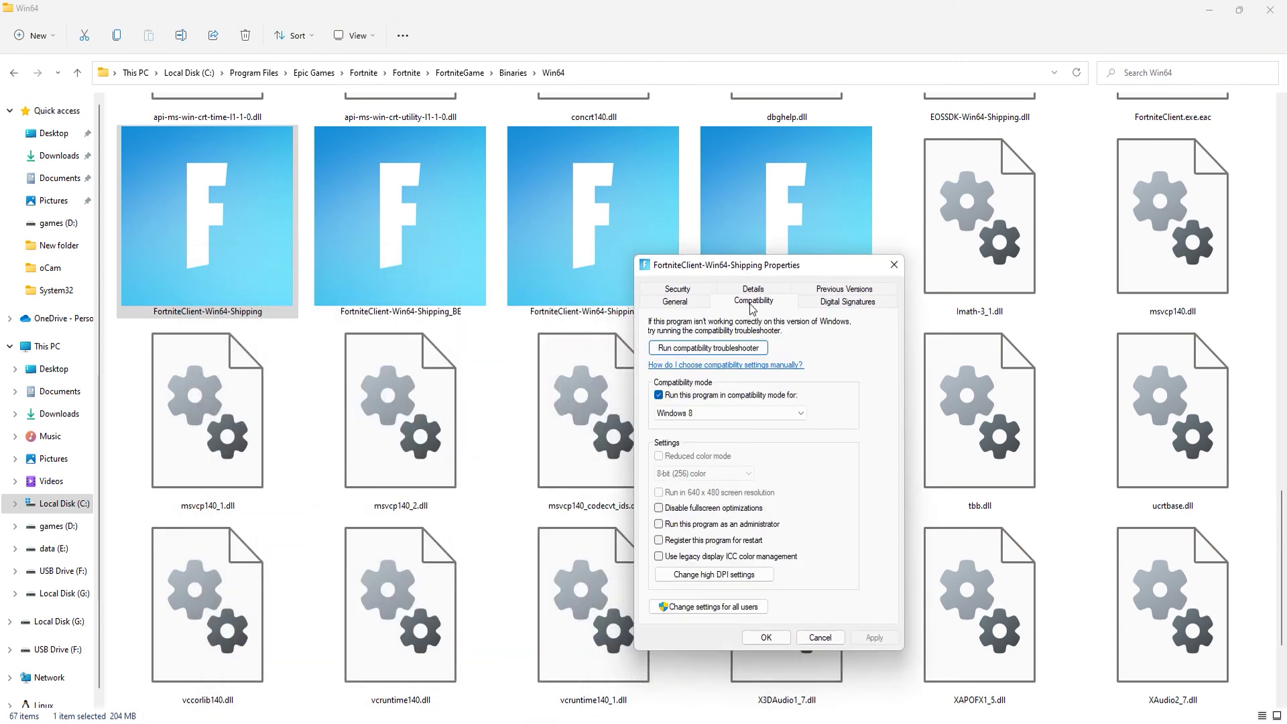
Keep FortniteClient-Win64-Shipping in Windows 8 compatibility mode, override its high DPI scaling with System (Enhanced), and save the properties
left_click(659, 395)
left_click(714, 574)
left_click(734, 540)
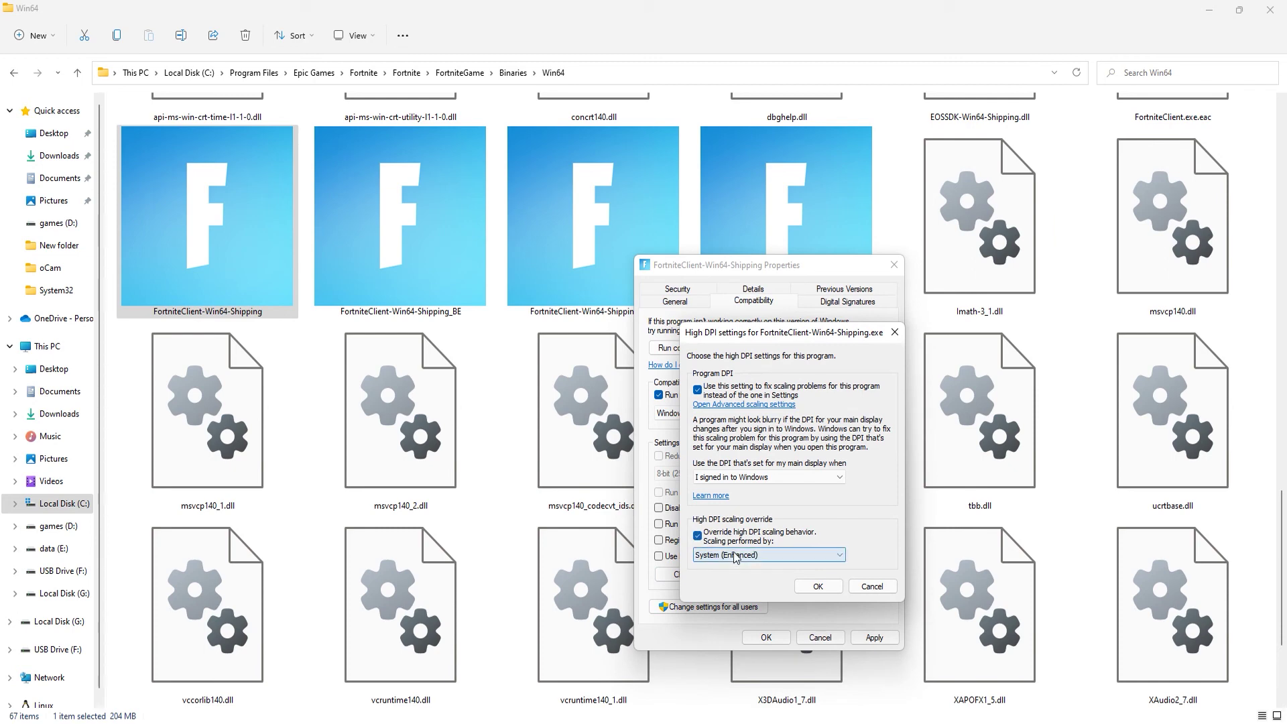
left_click(736, 558)
left_click(736, 588)
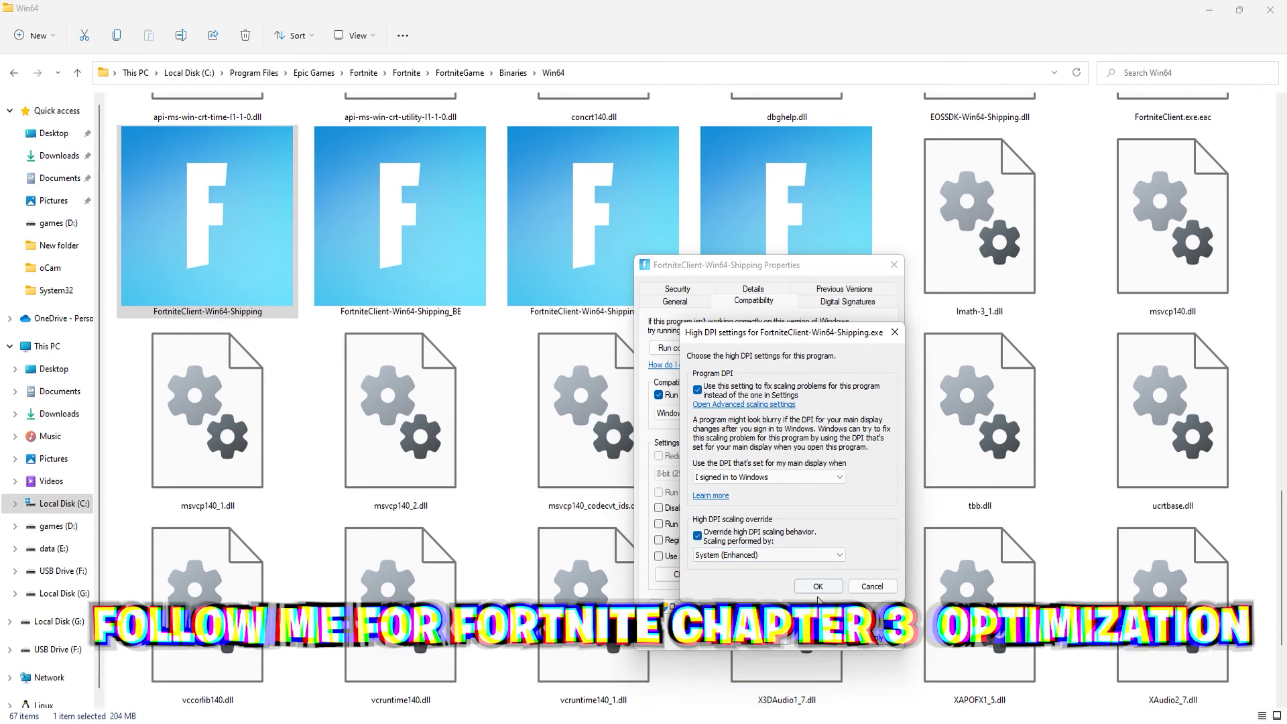
left_click(818, 588)
left_click(762, 637)
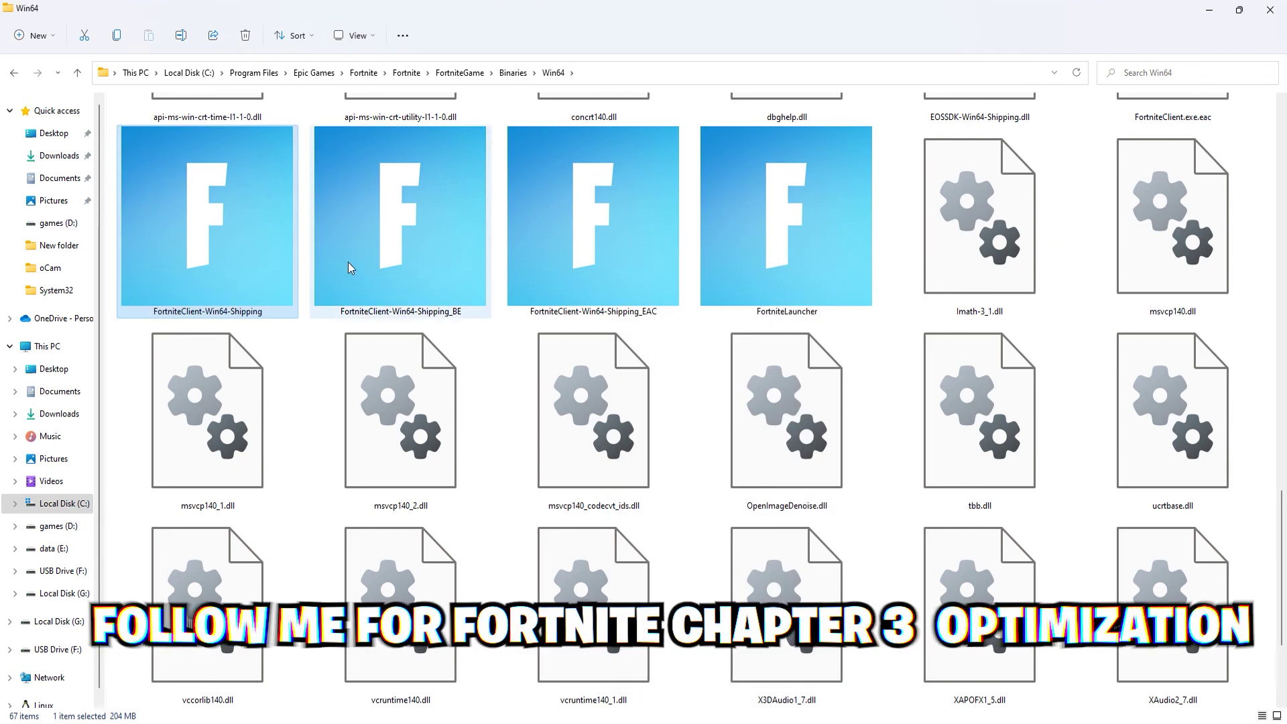
Check the compatibility mode and high DPI override of FortniteClient-Win64-Shipping_BE, and accept both dialogs
right_click(348, 268)
left_click(471, 476)
left_click(471, 475)
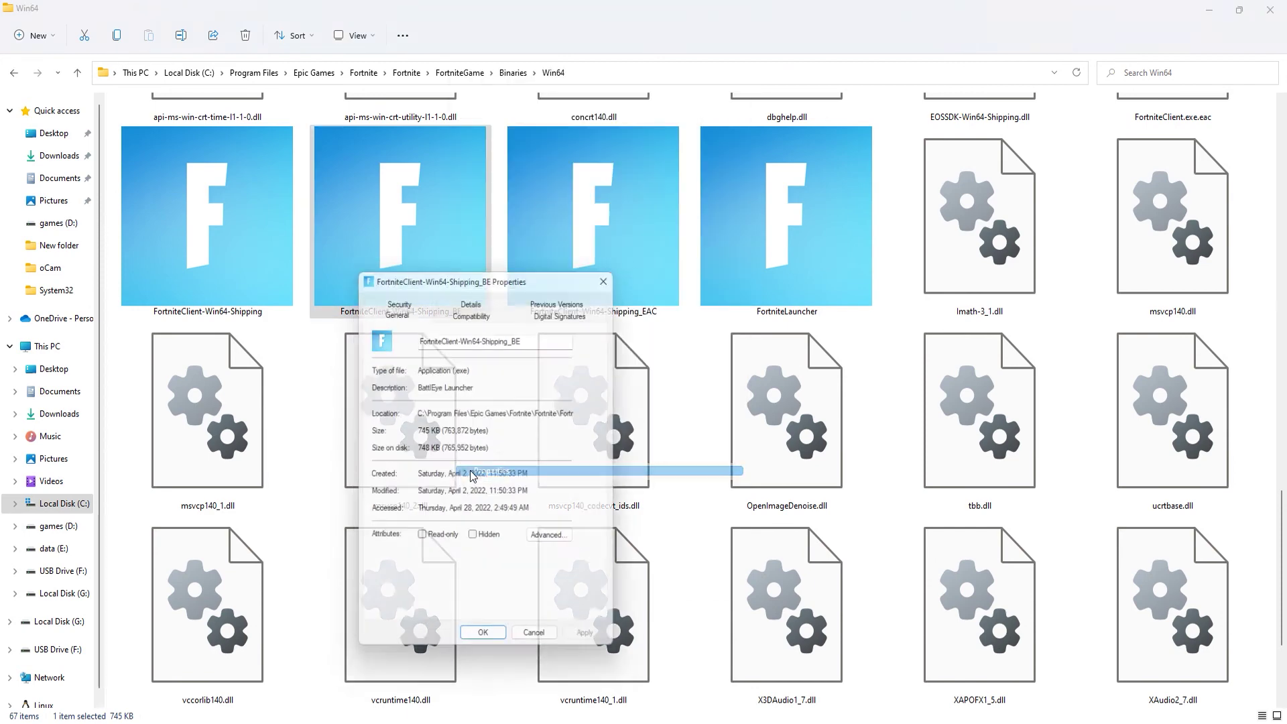
left_click(470, 308)
left_click(472, 295)
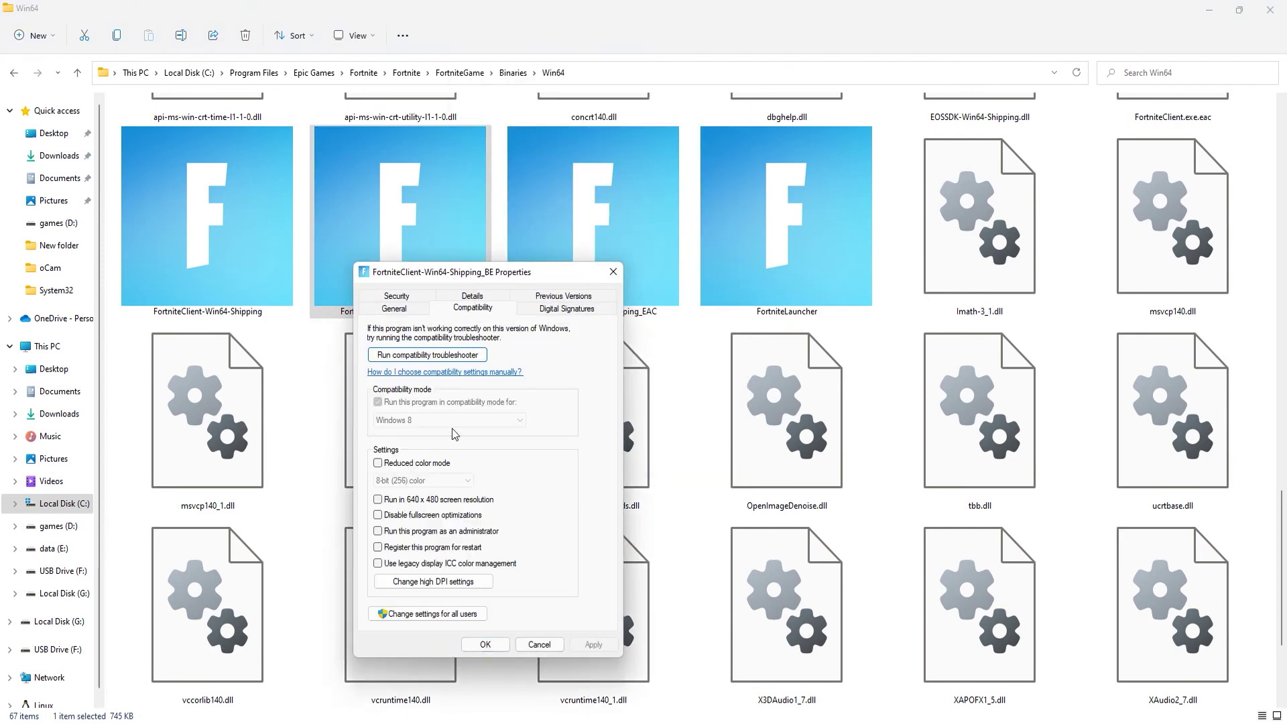
left_click(434, 585)
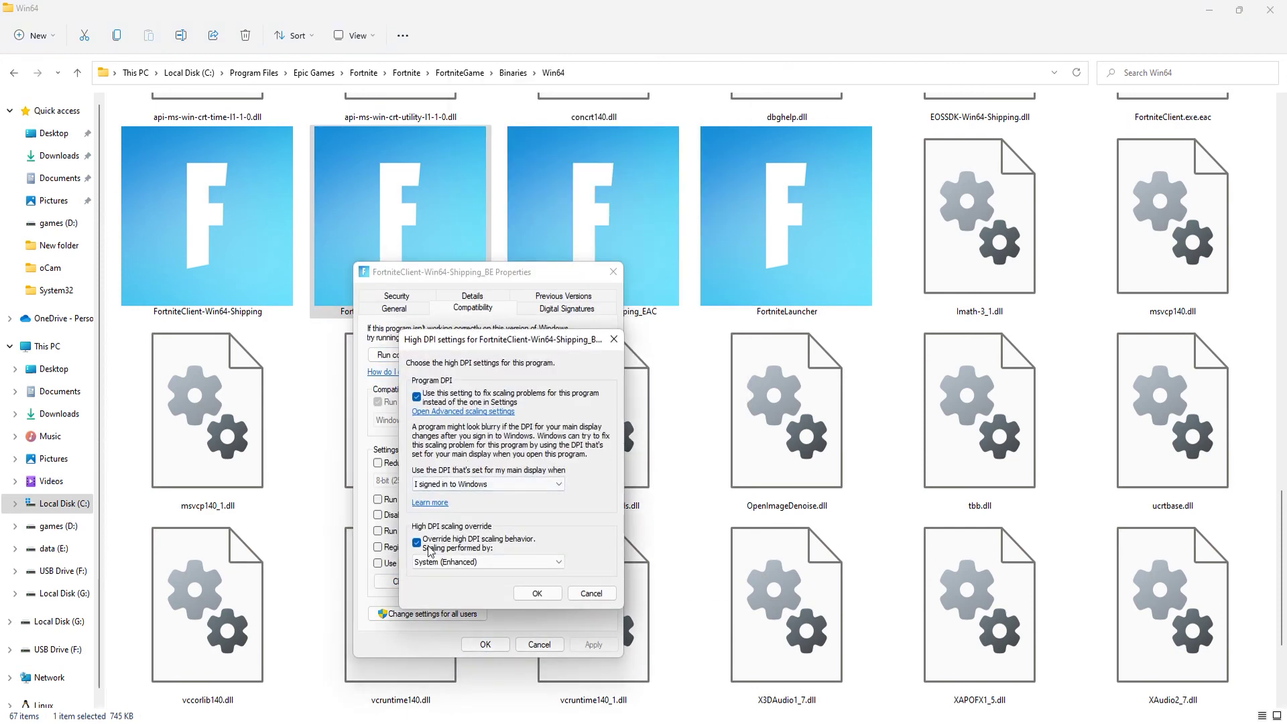
left_click(537, 593)
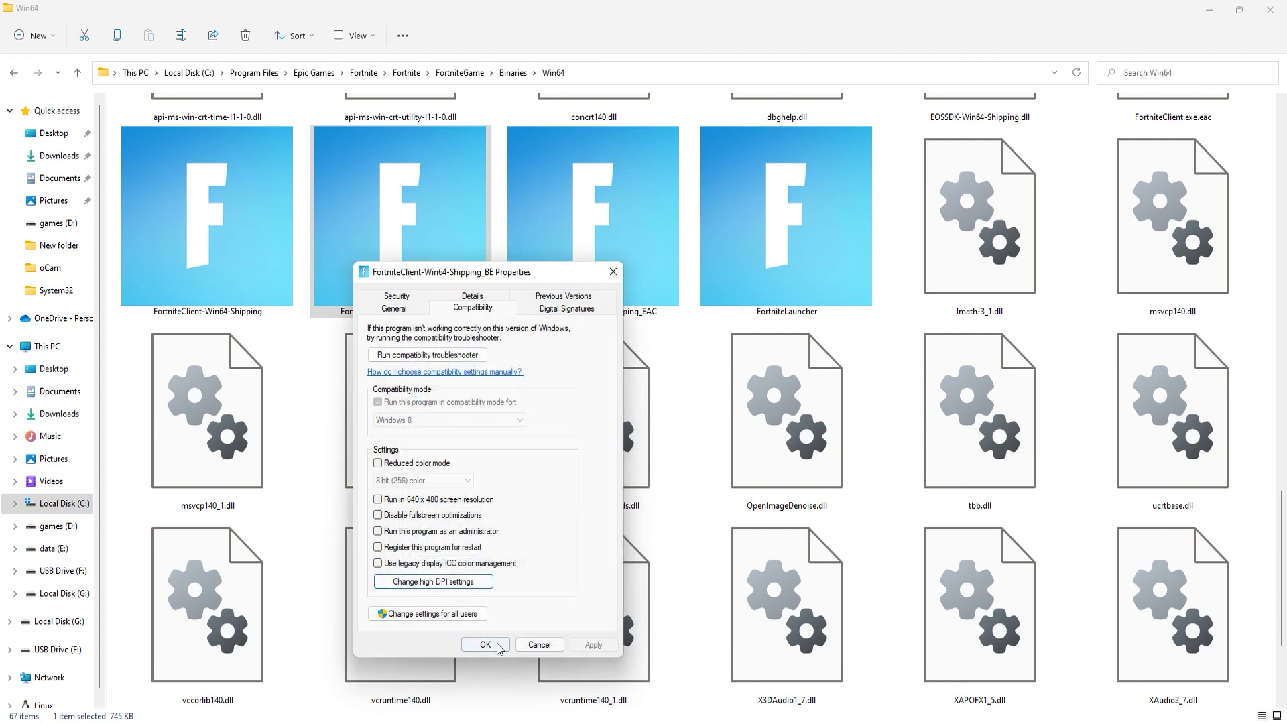
left_click(485, 645)
Check the compatibility mode and high DPI override of FortniteClient-Win64-Shipping_EAC, and accept its properties
right_click(577, 265)
left_click(618, 490)
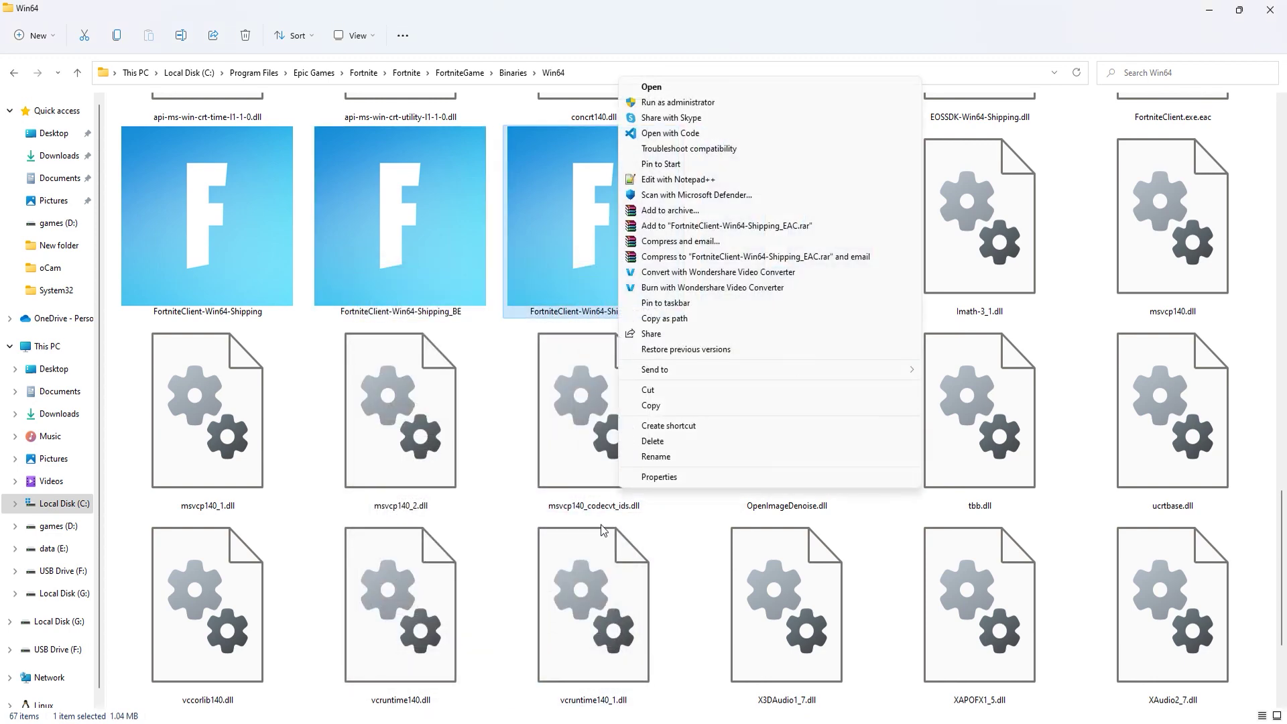
left_click(659, 477)
left_click(705, 318)
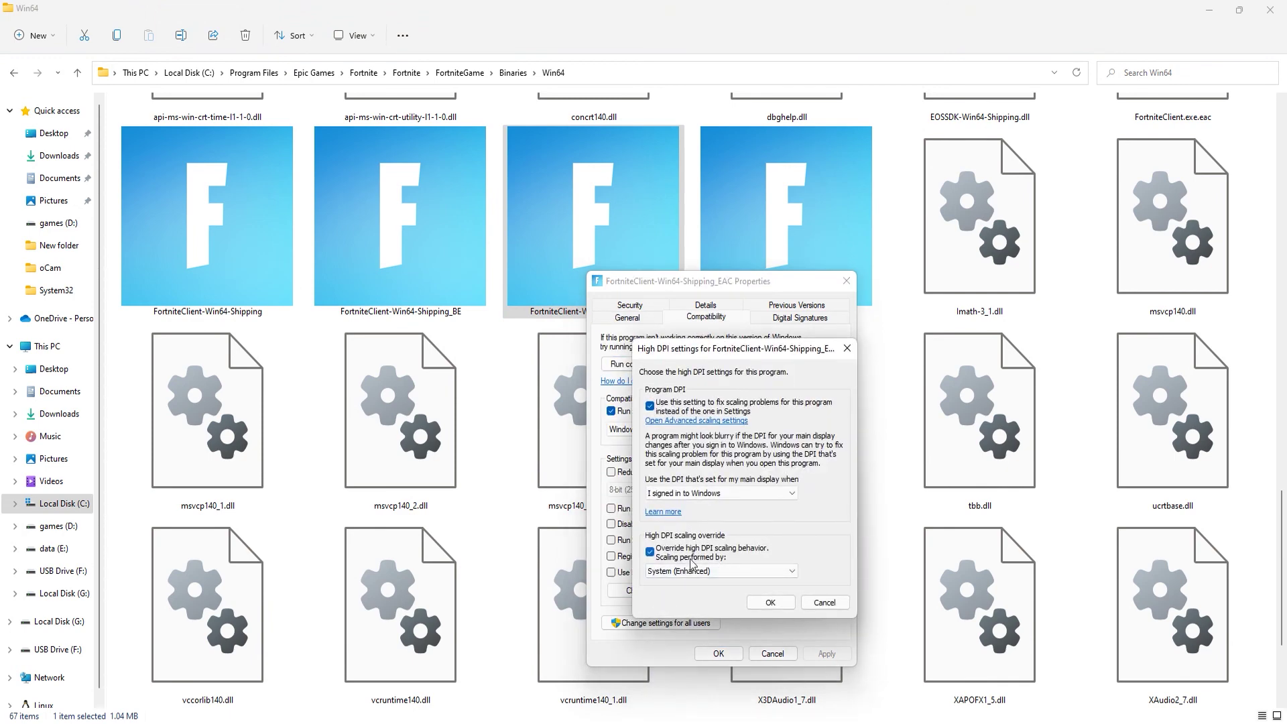
left_click(737, 650)
Check the compatibility mode and high DPI override of FortniteLauncher, and accept its properties
left_click(769, 280)
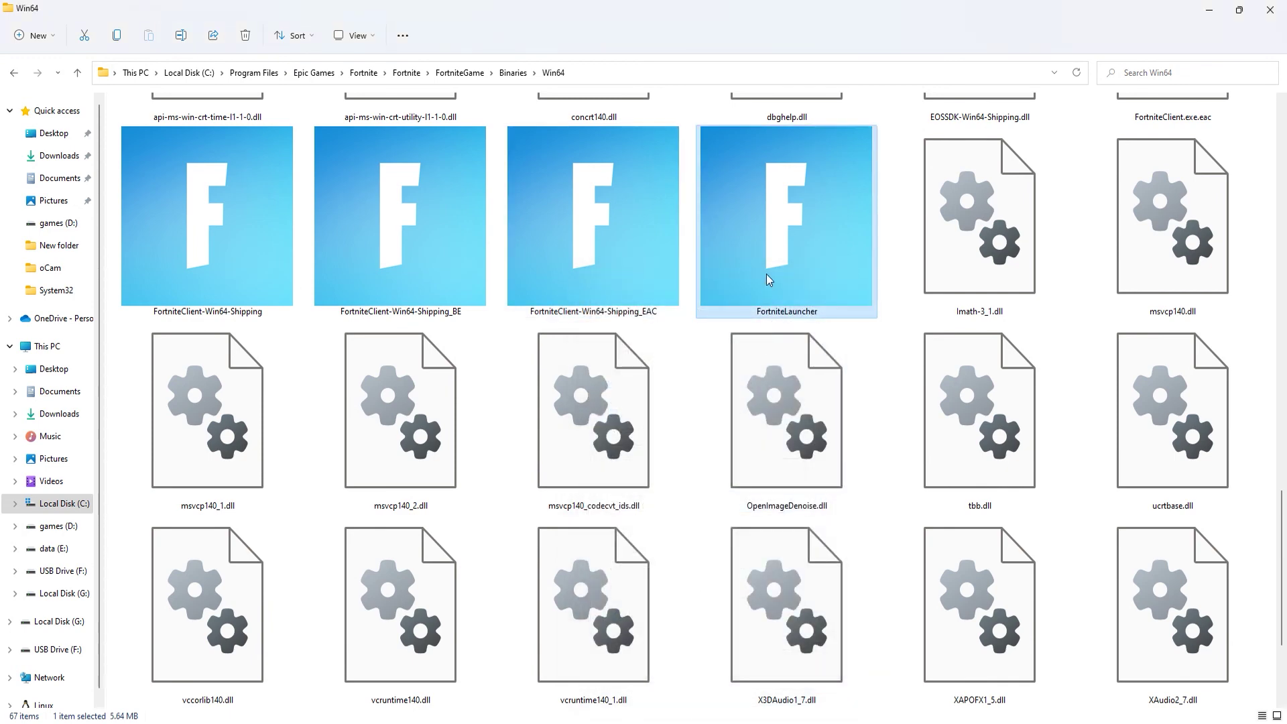
left_click(797, 489)
left_click(828, 478)
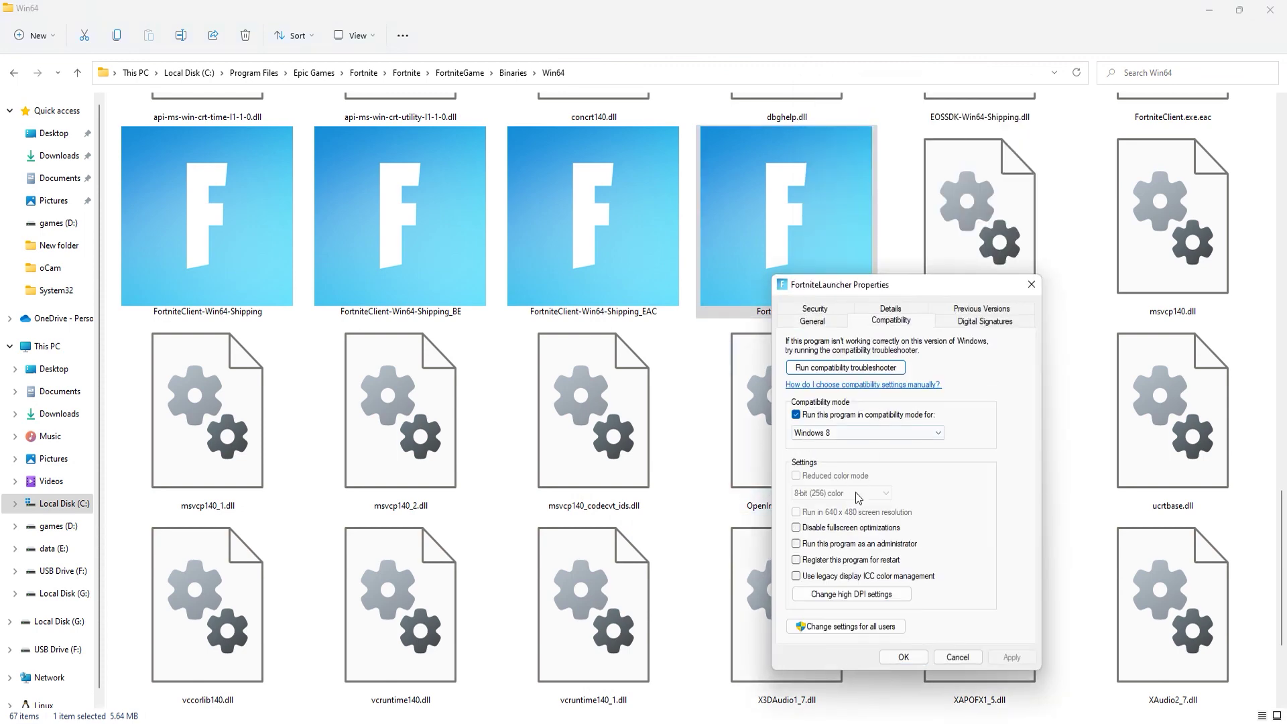
left_click(853, 594)
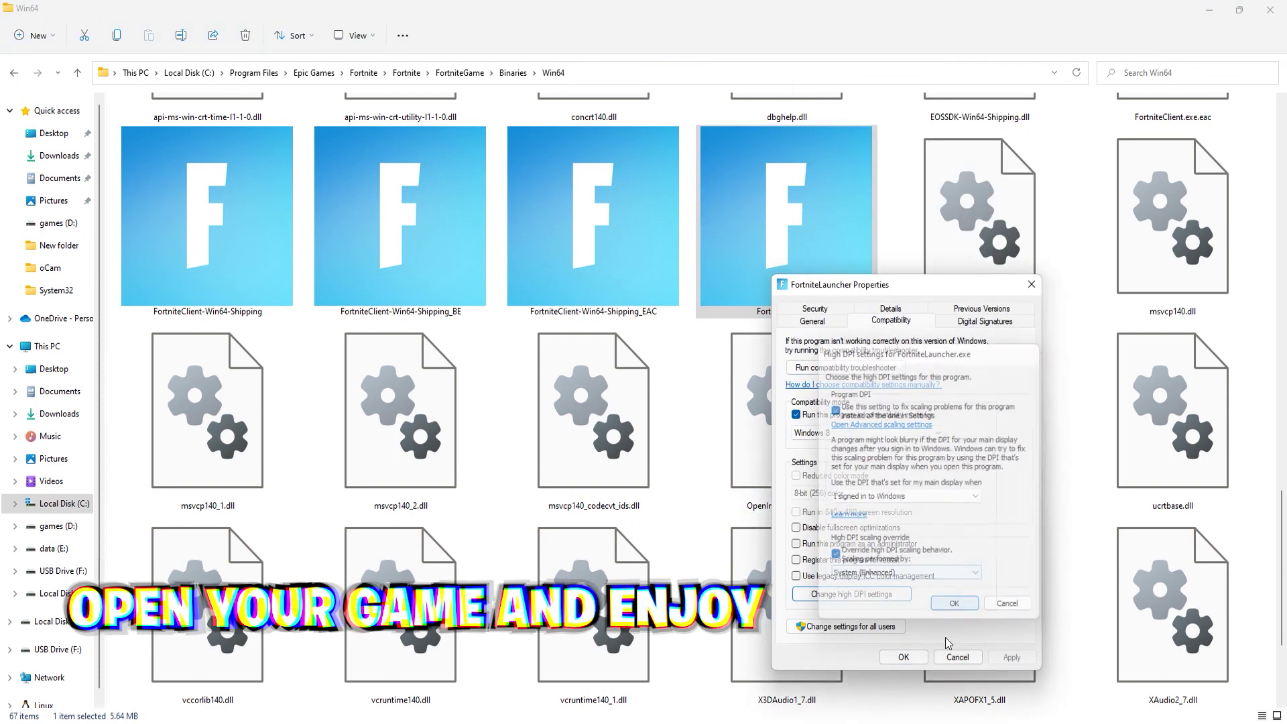
left_click(905, 657)
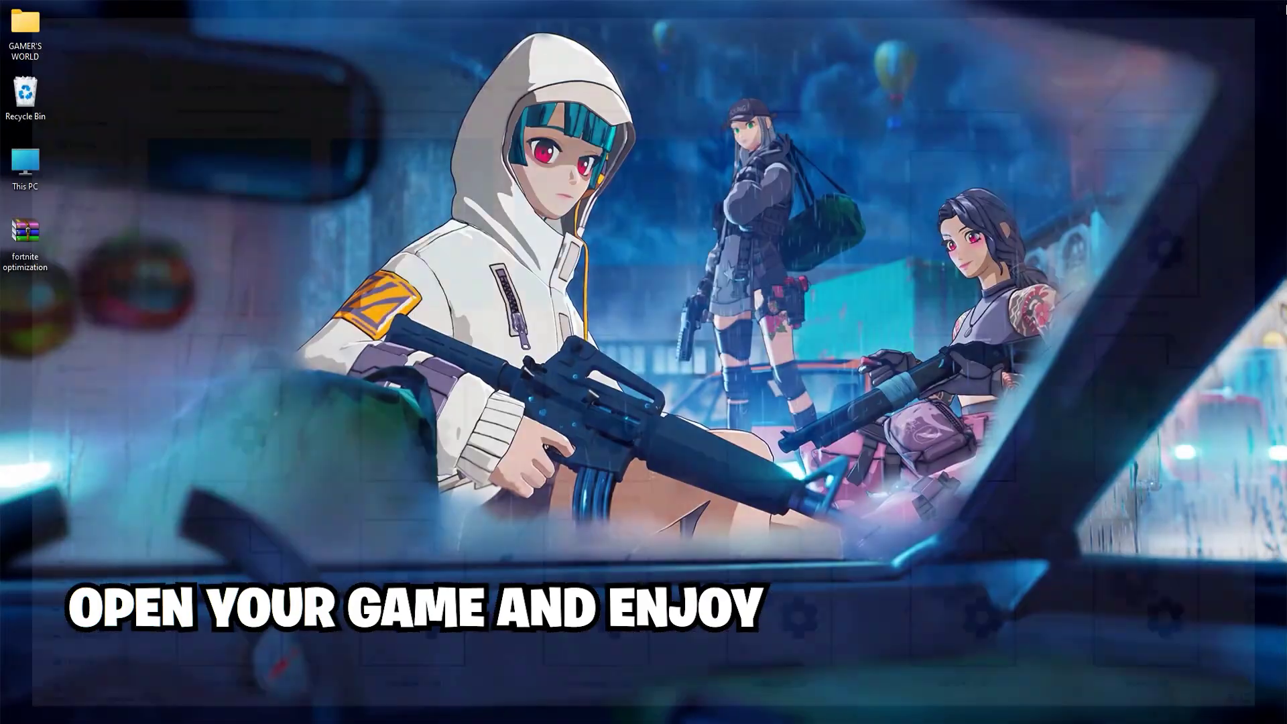